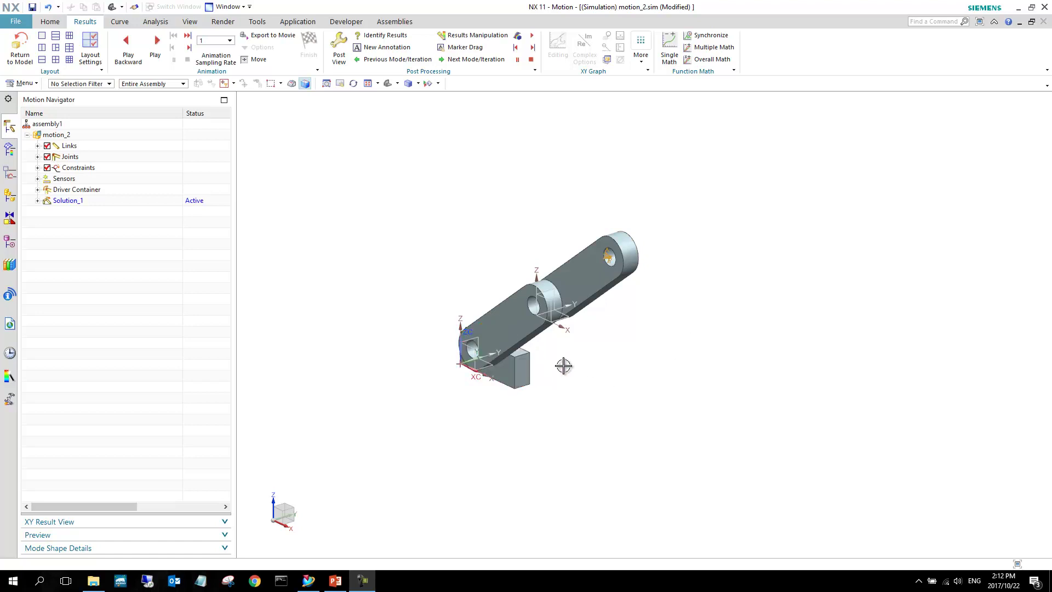
Step: Orbit and zoom the linkage to view it from a new angle
middle_drag(529, 378, 475, 369)
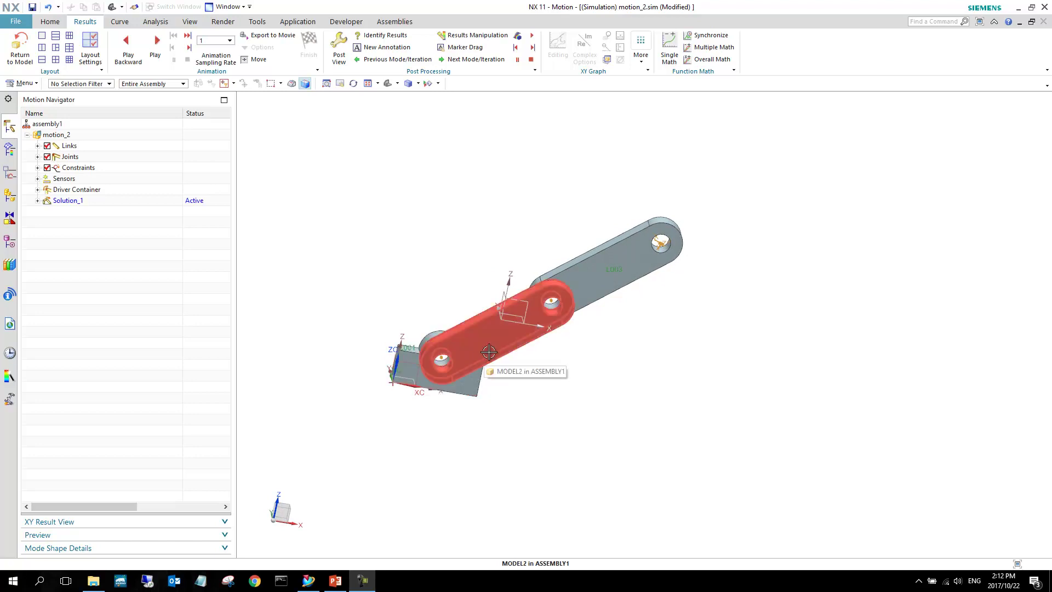
middle_drag(510, 348, 481, 334)
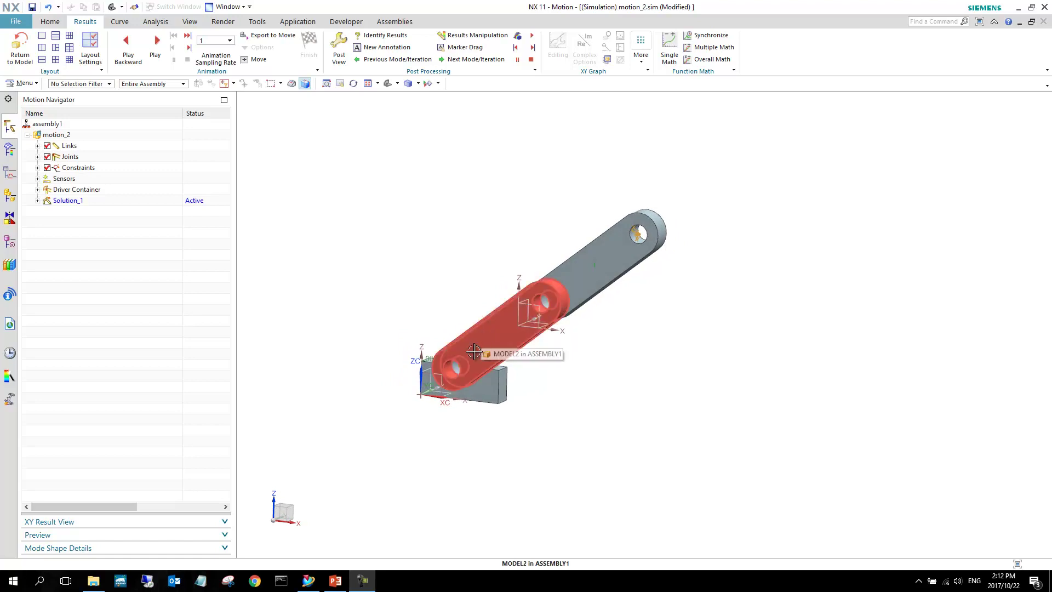
scroll(474, 356, up, 5)
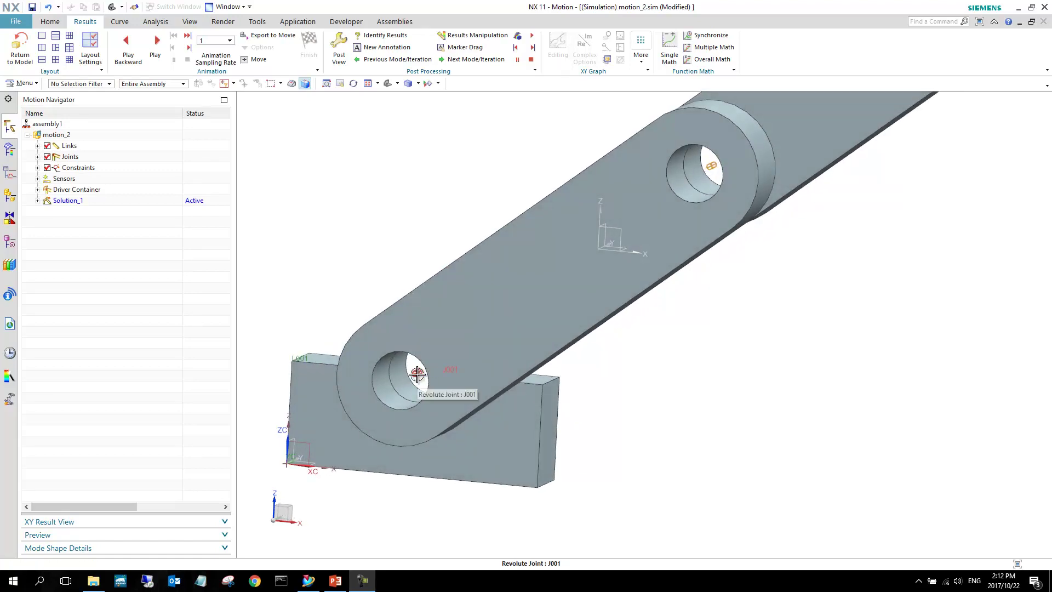
scroll(371, 378, down, 3)
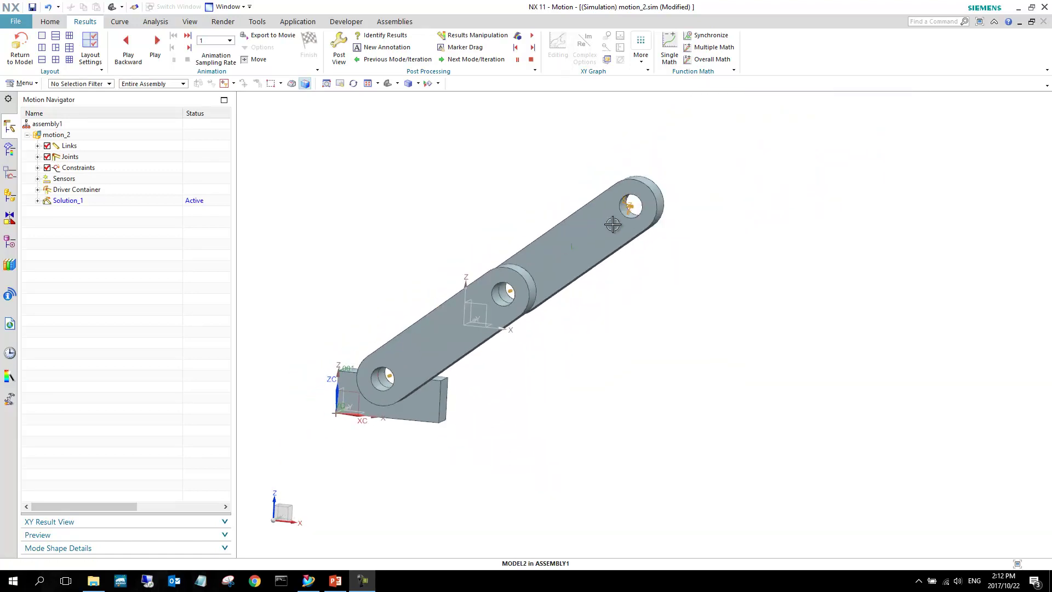
scroll(619, 216, up, 4)
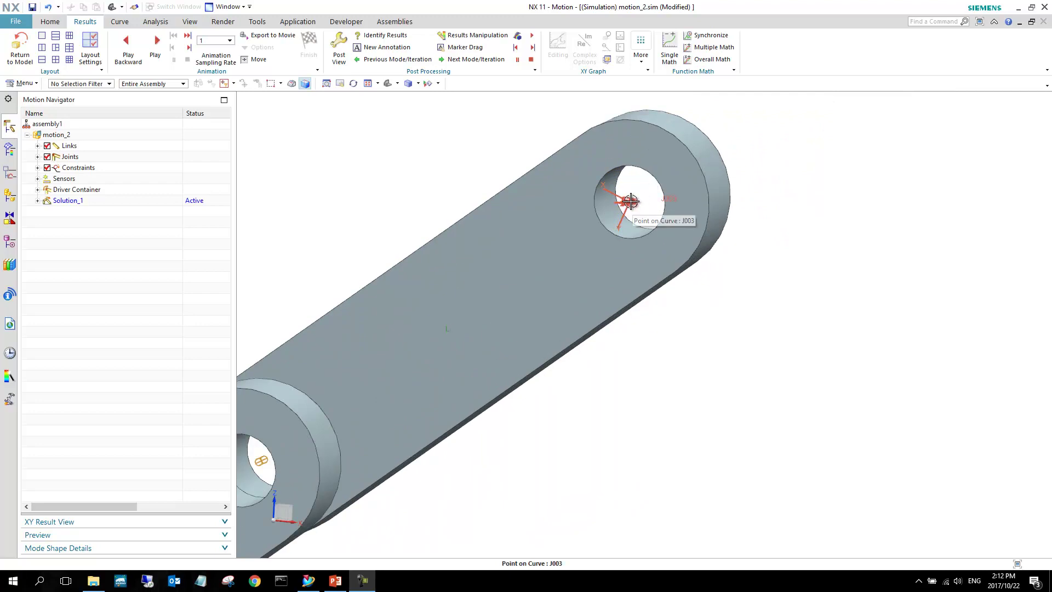
Step: Locate the J003 point-on-curve joint under Constraints, then collapse Constraints again
click(631, 201)
click(37, 168)
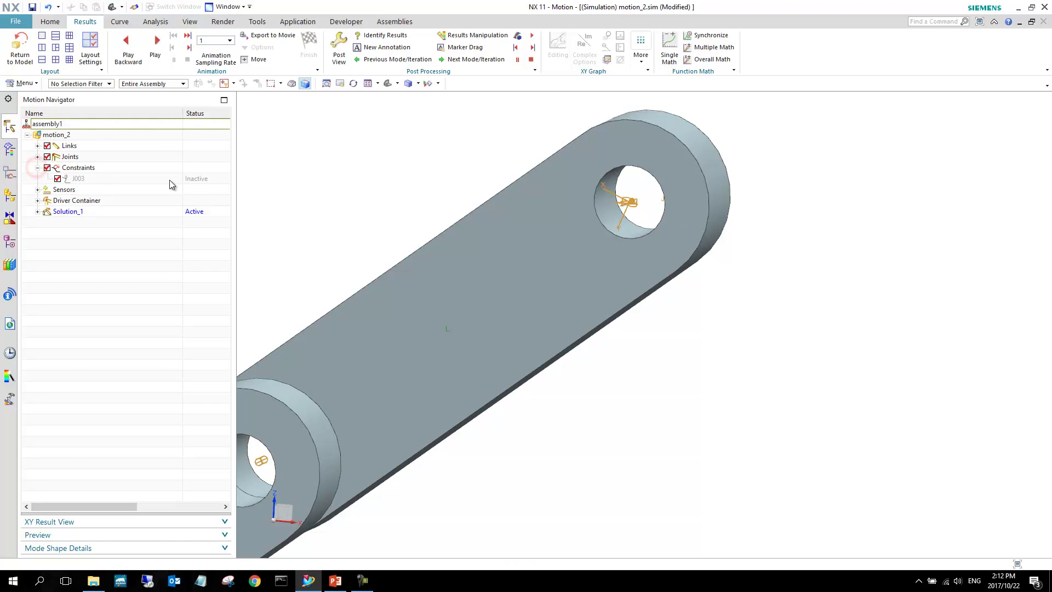
scroll(714, 270, down, 5)
middle_drag(714, 270, 614, 337)
scroll(667, 341, up, 3)
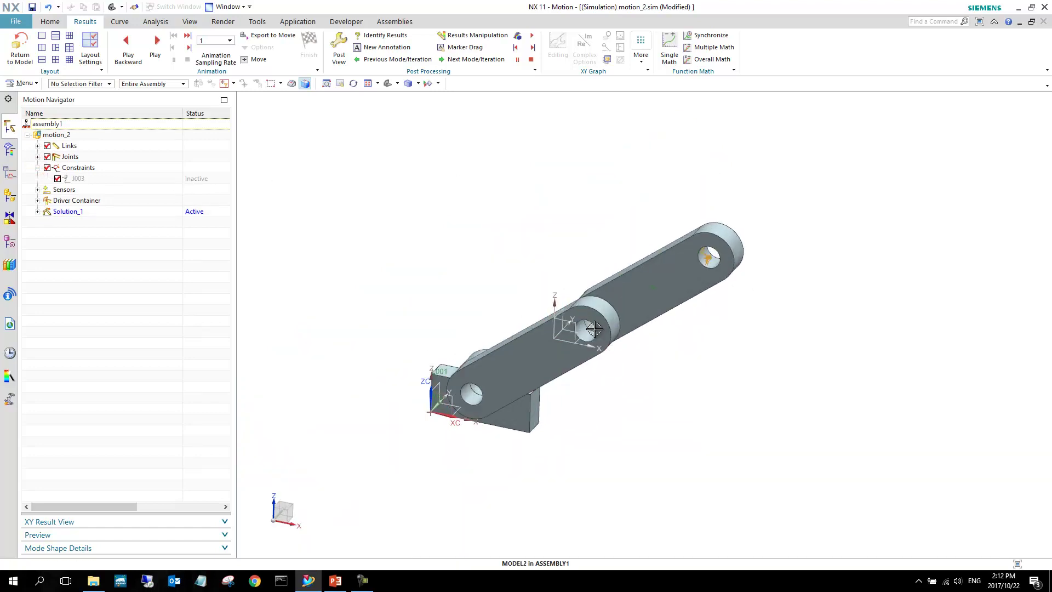
scroll(529, 311, down, 1)
middle_drag(529, 311, 529, 338)
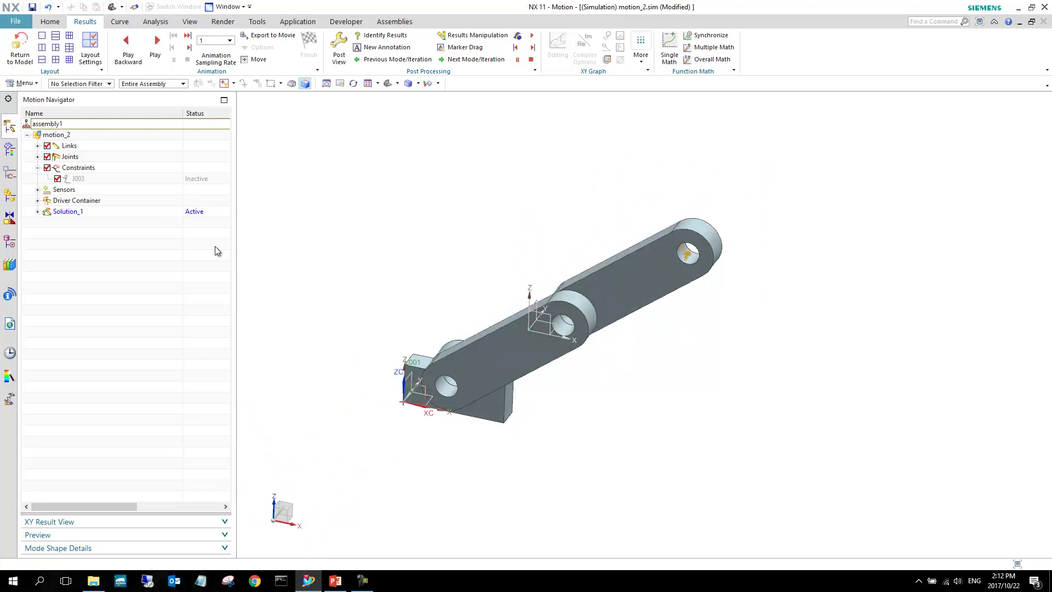
click(38, 167)
Step: Solve Solution_1 and dismiss the solver's Information window
right_click(66, 200)
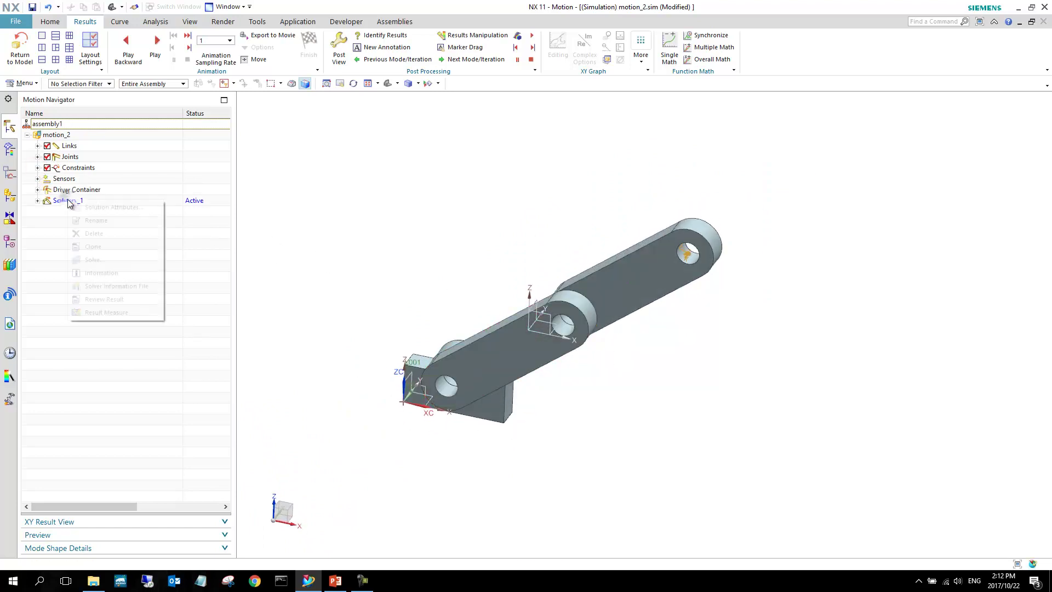
click(112, 260)
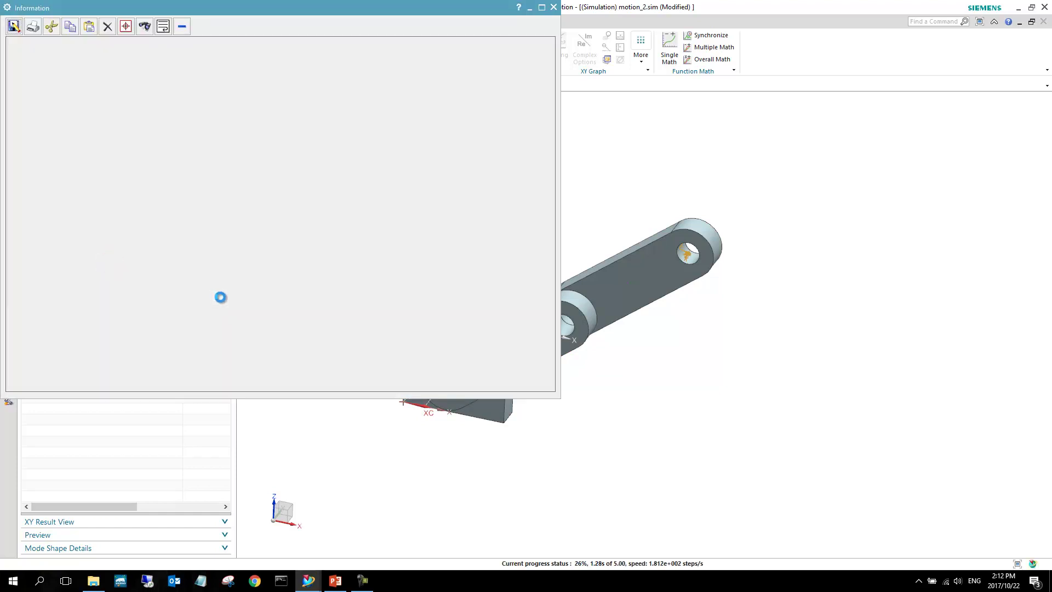
click(554, 8)
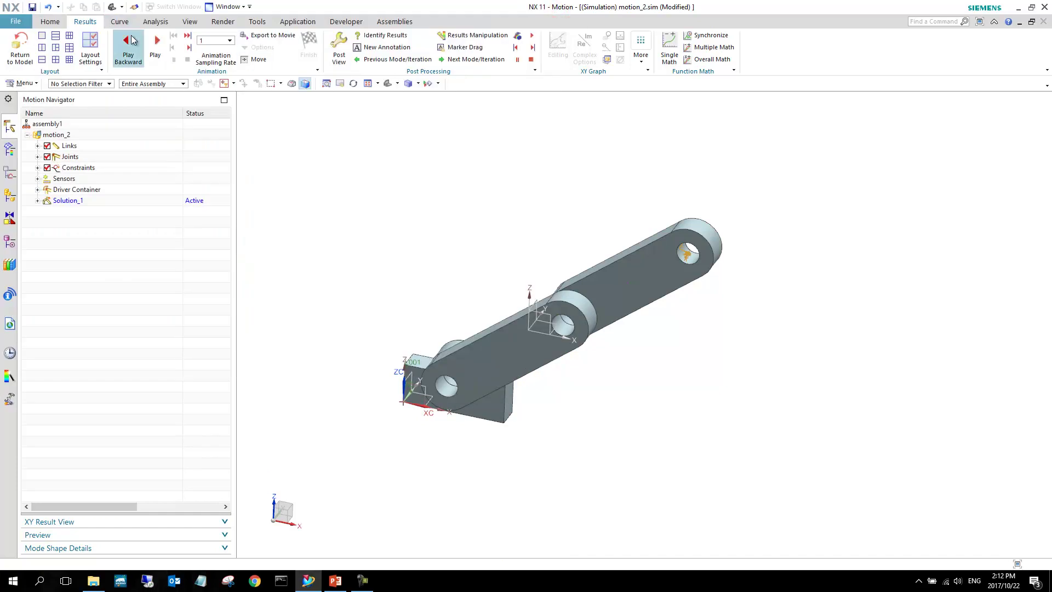
Step: Play the motion animation and watch the two links swing from the front
click(163, 45)
middle_drag(658, 230, 662, 268)
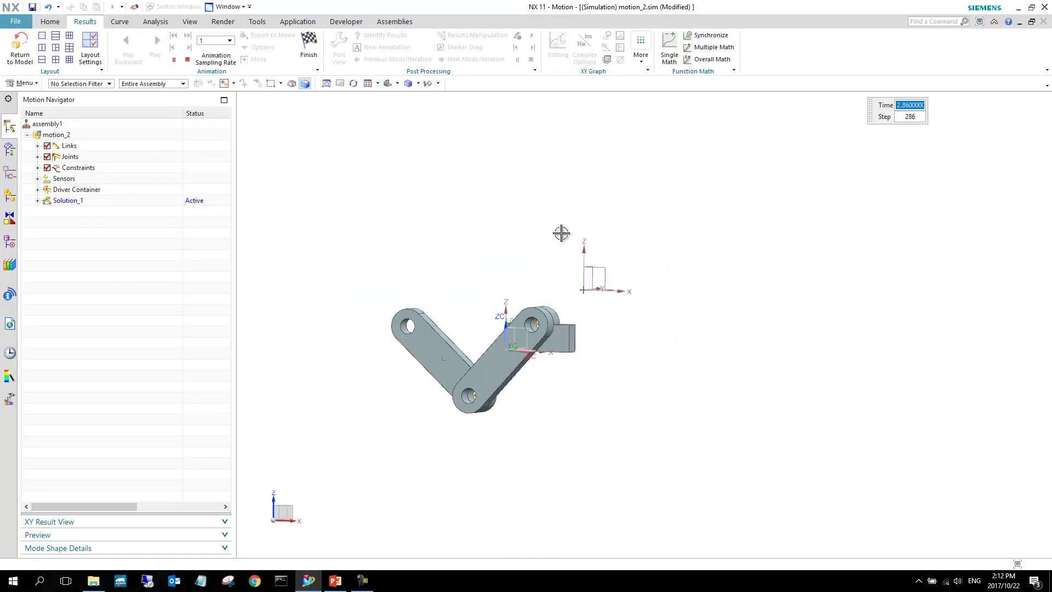
middle_drag(562, 290, 572, 299)
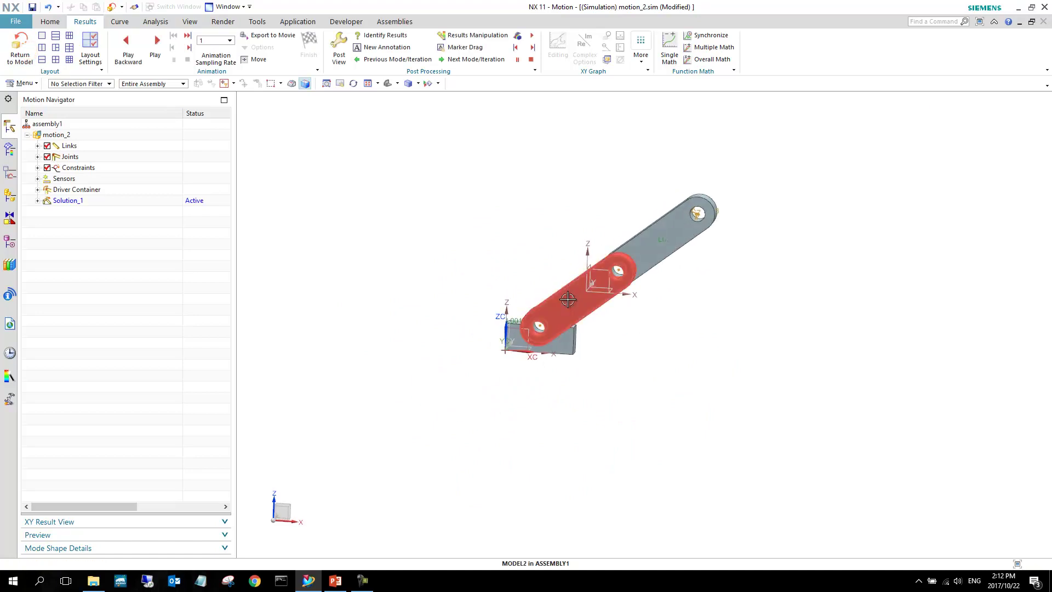
scroll(573, 302, up, 5)
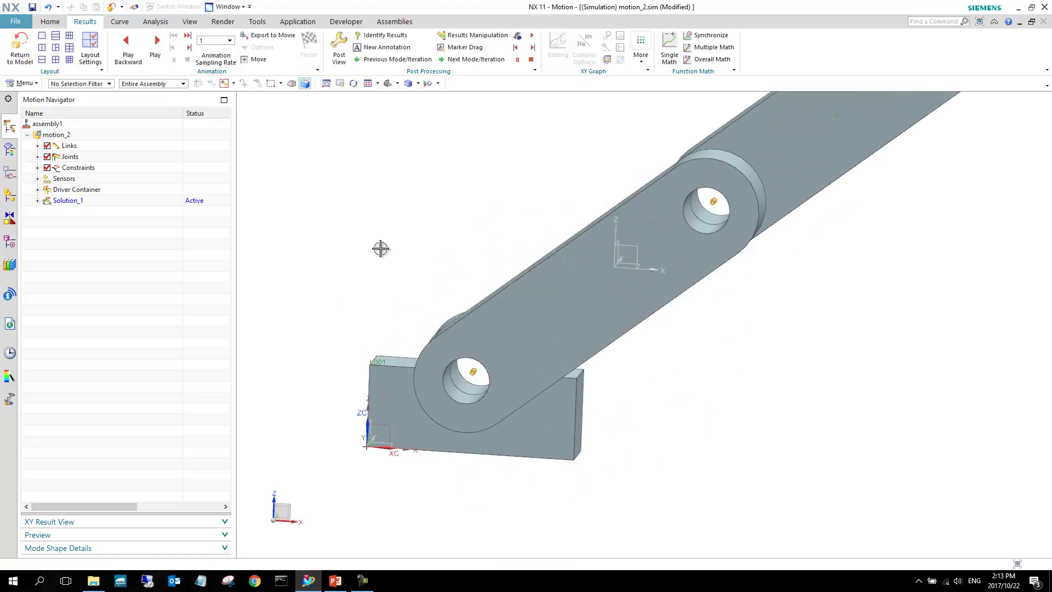
Step: Switch from Motion to the Modeling application
click(38, 146)
click(38, 146)
click(100, 277)
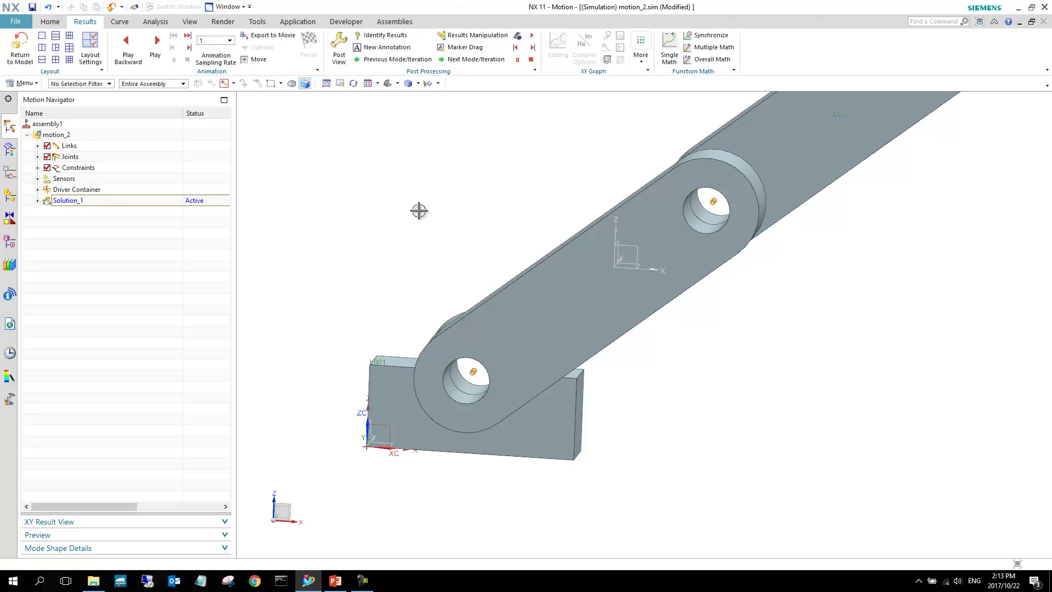
click(299, 22)
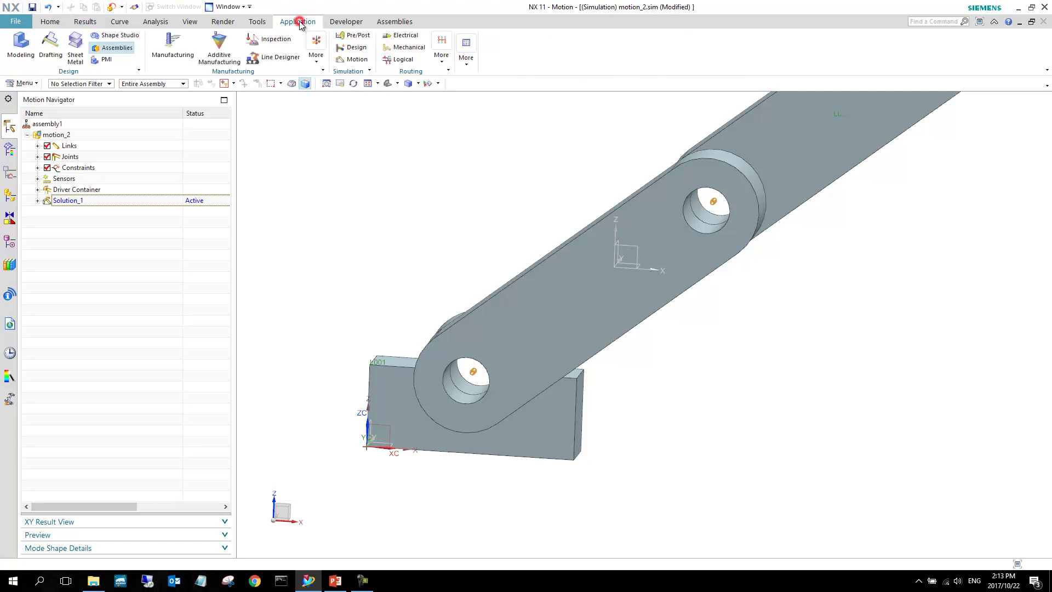
click(20, 47)
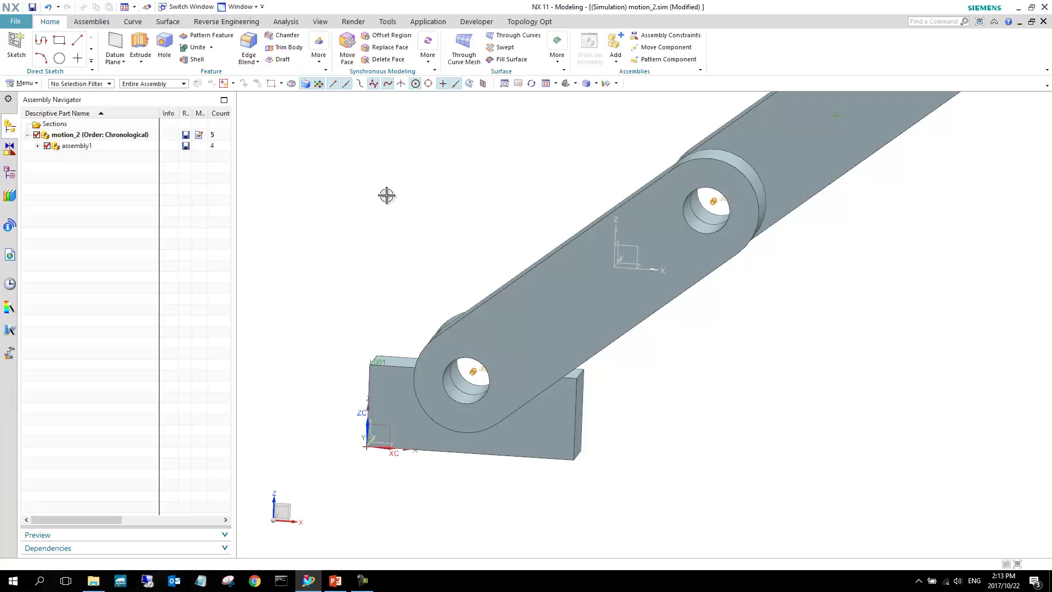
Step: Unpack the model2 x 2 component in assembly1 into two separate model2 entries
scroll(407, 216, down, 2)
middle_drag(483, 275, 479, 273)
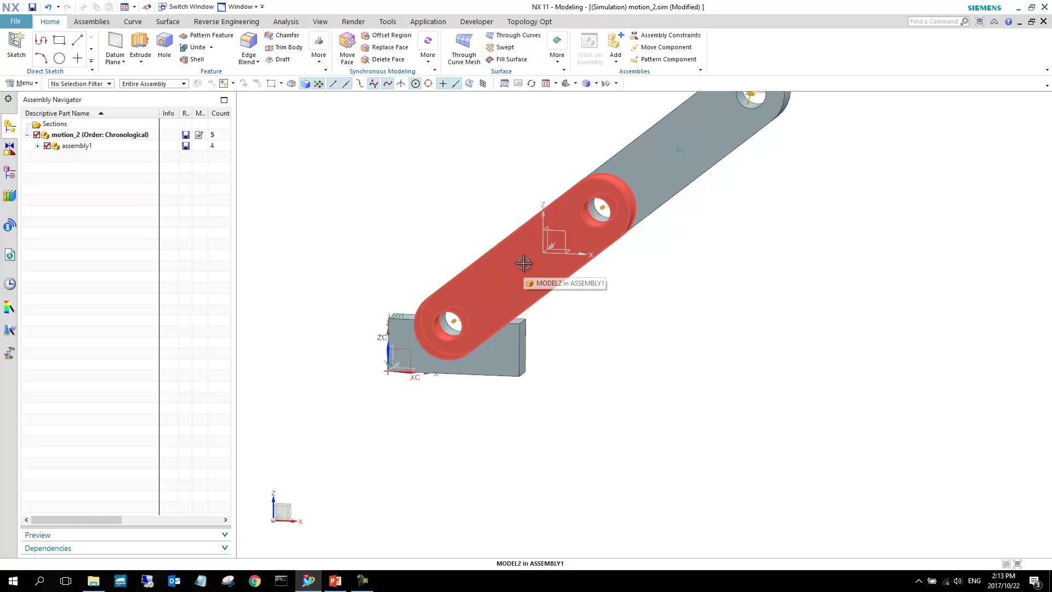
click(37, 146)
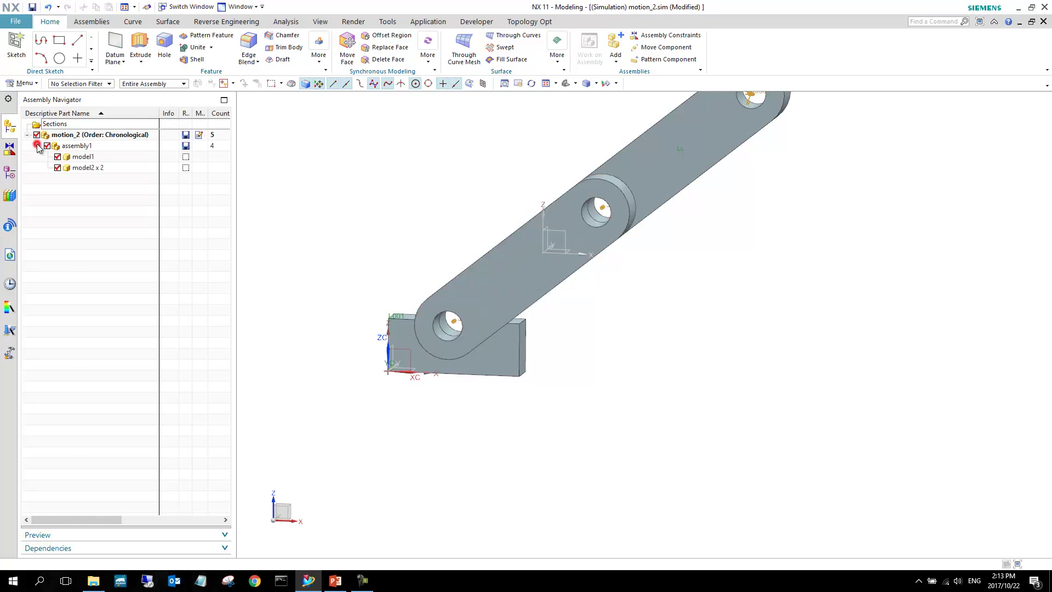
click(90, 167)
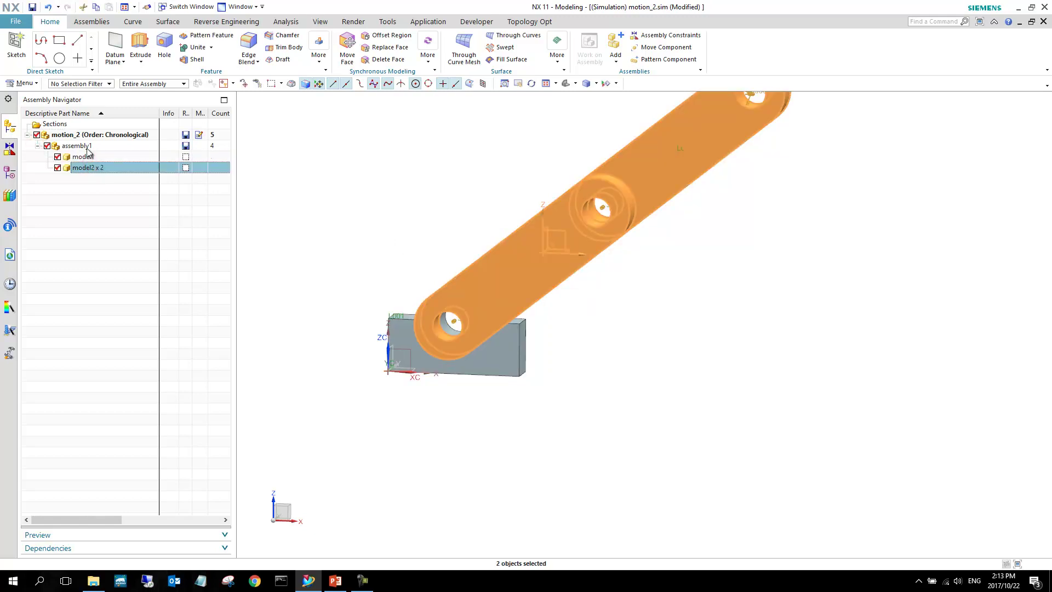
right_click(85, 171)
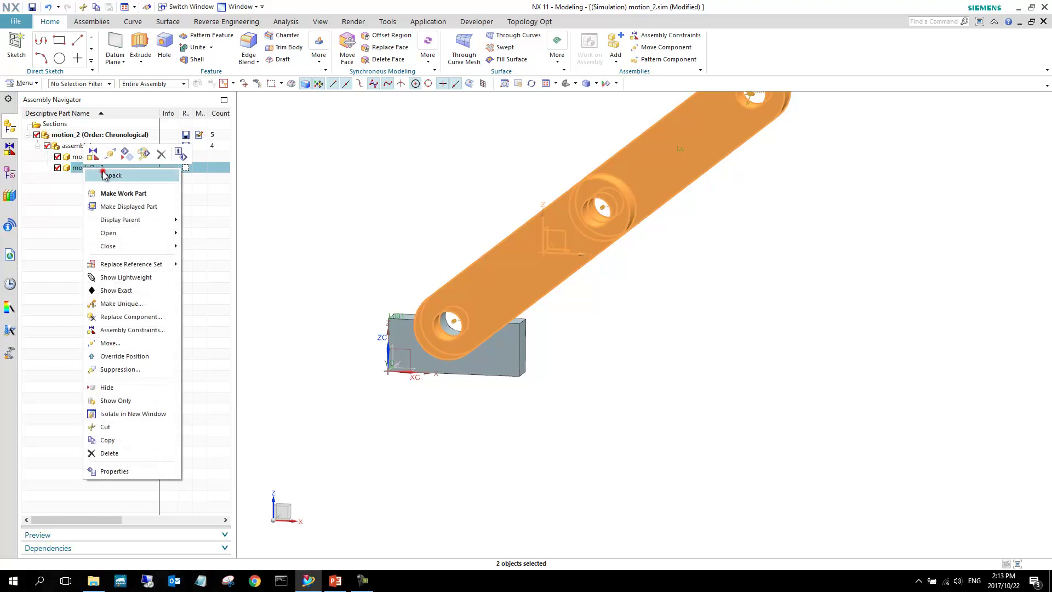
click(87, 177)
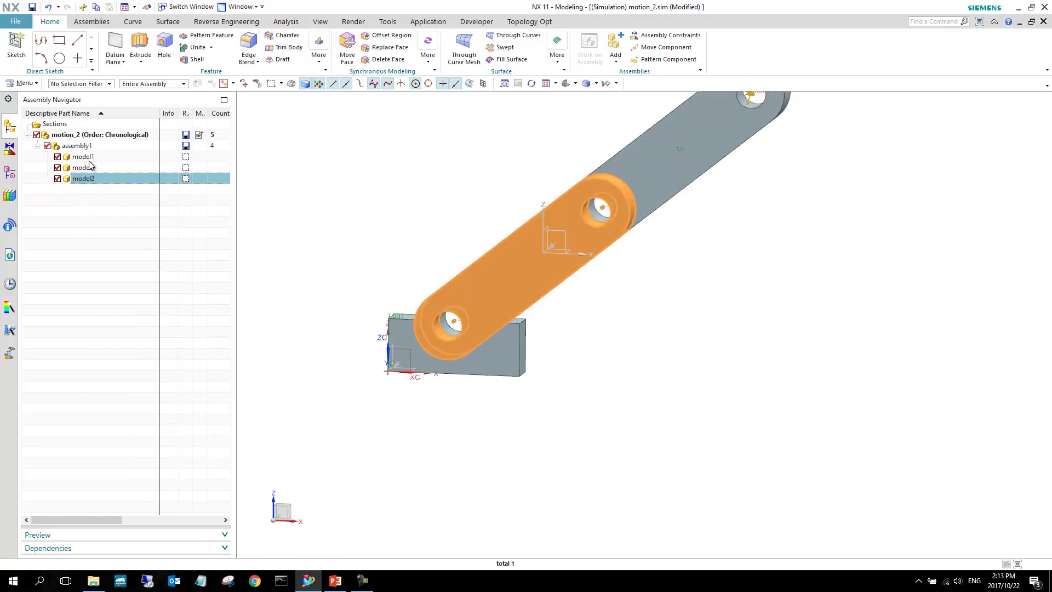
Step: Make the lower model2 link the displayed part
click(88, 179)
click(87, 168)
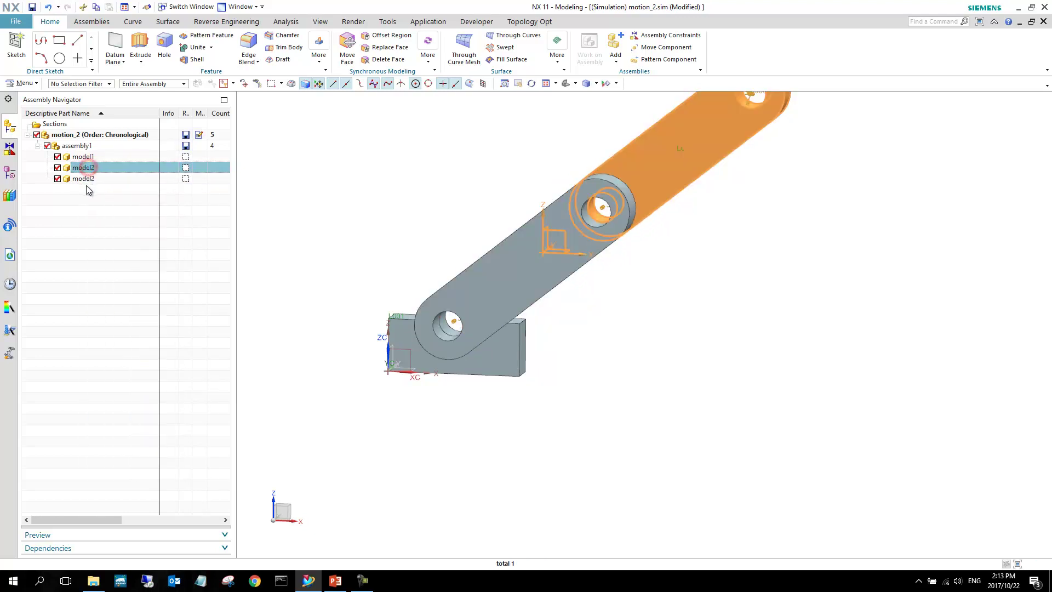
click(85, 179)
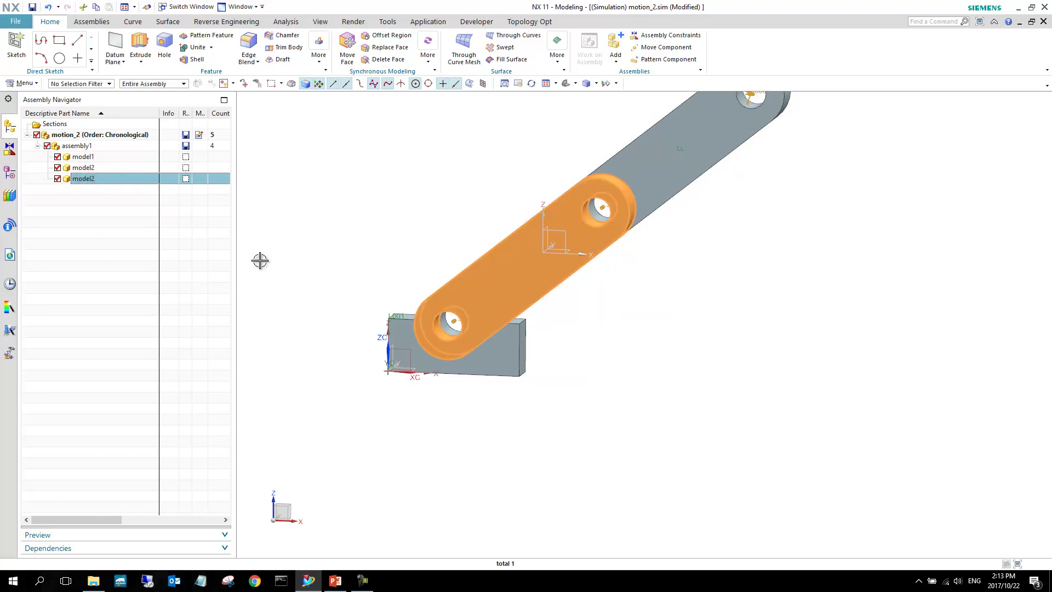
right_click(86, 183)
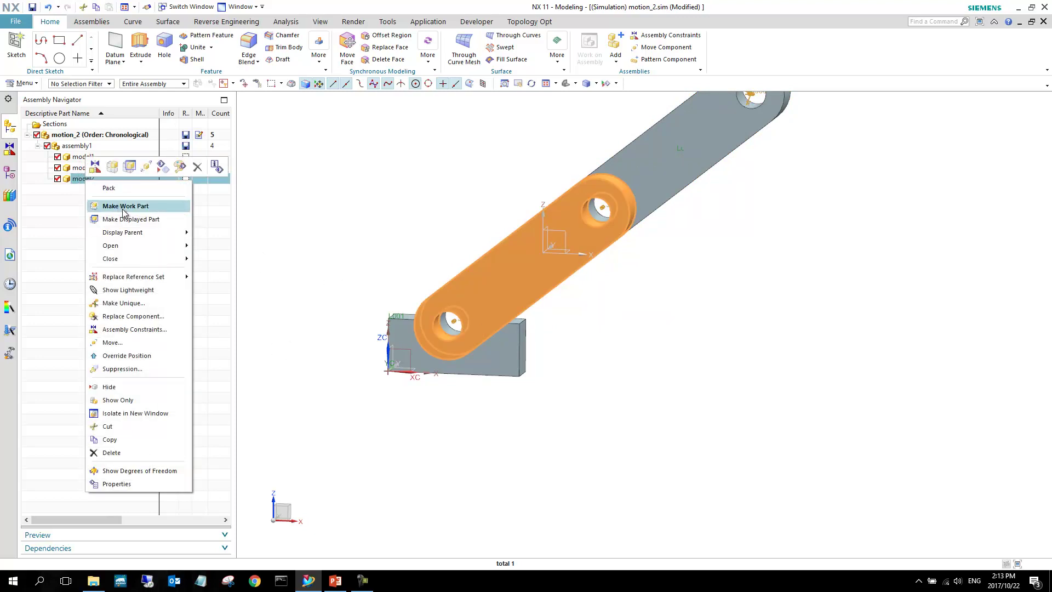
click(127, 219)
Step: Rotate the model2 link, check the Window list, and bring up the application choices
scroll(428, 301, down, 5)
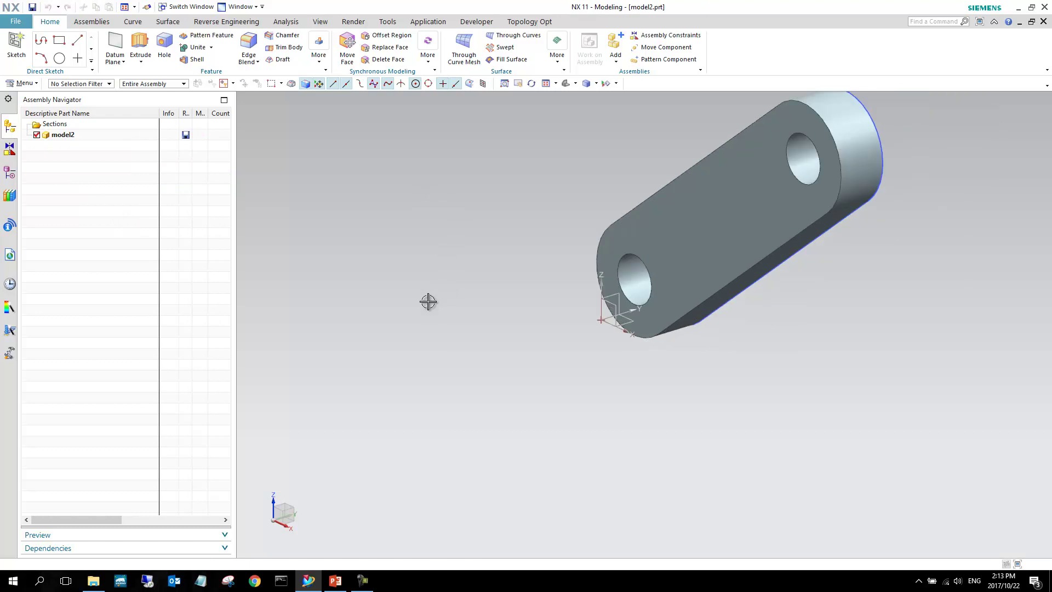
middle_drag(427, 301, 613, 267)
click(241, 7)
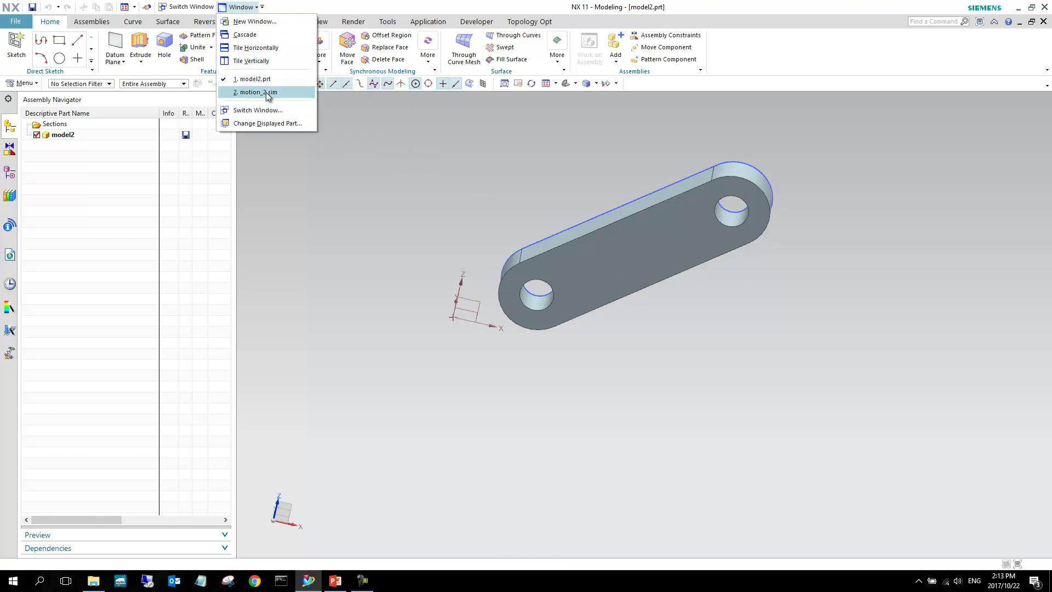
click(110, 228)
middle_drag(651, 284, 639, 265)
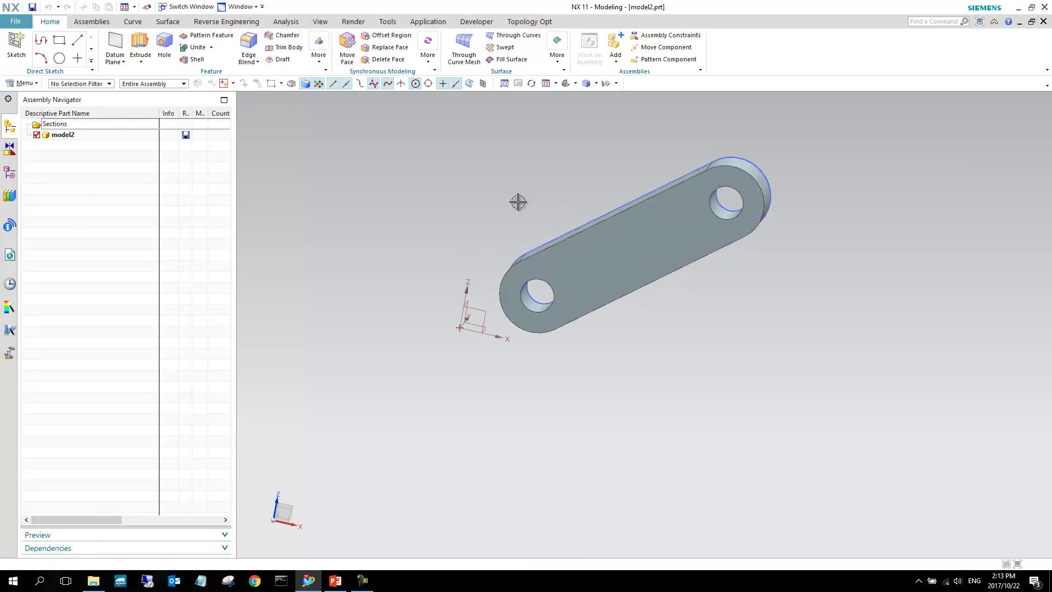
click(435, 26)
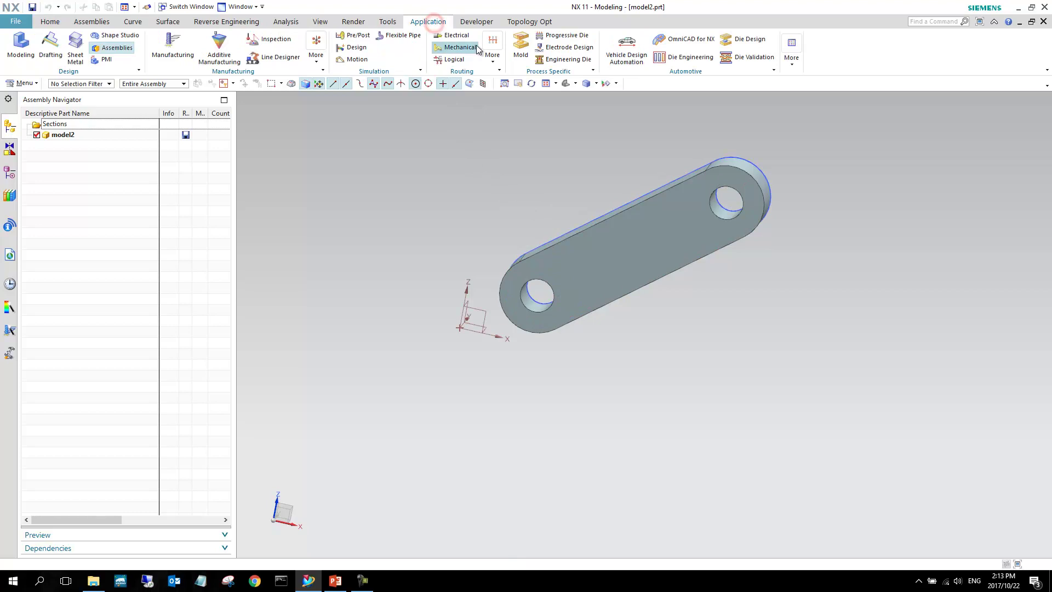
Step: Start Pre/Post for model2.prt and rotate the link bar into view
click(355, 38)
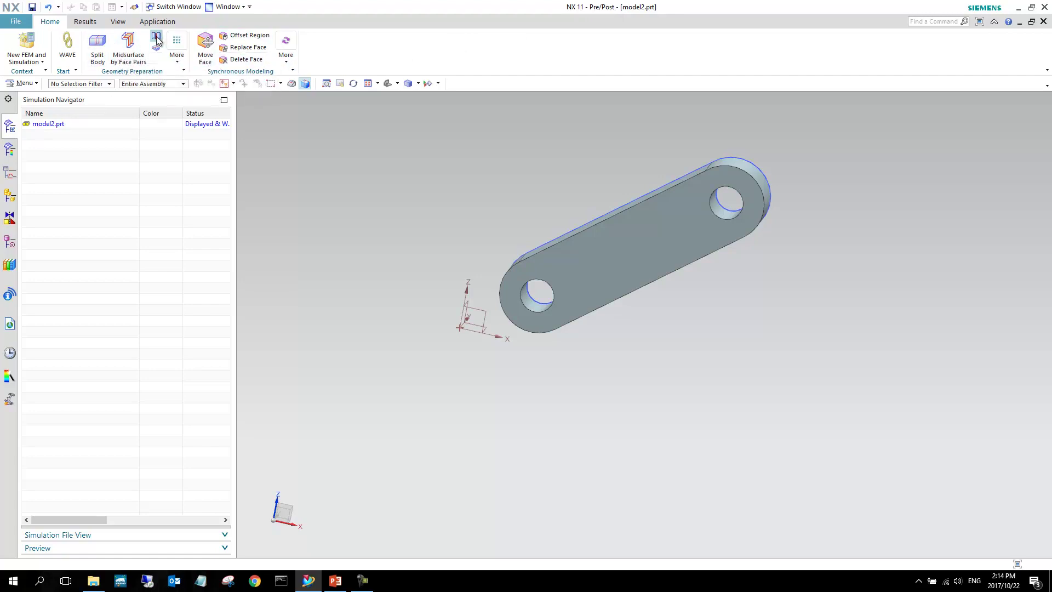
middle_drag(347, 311, 392, 302)
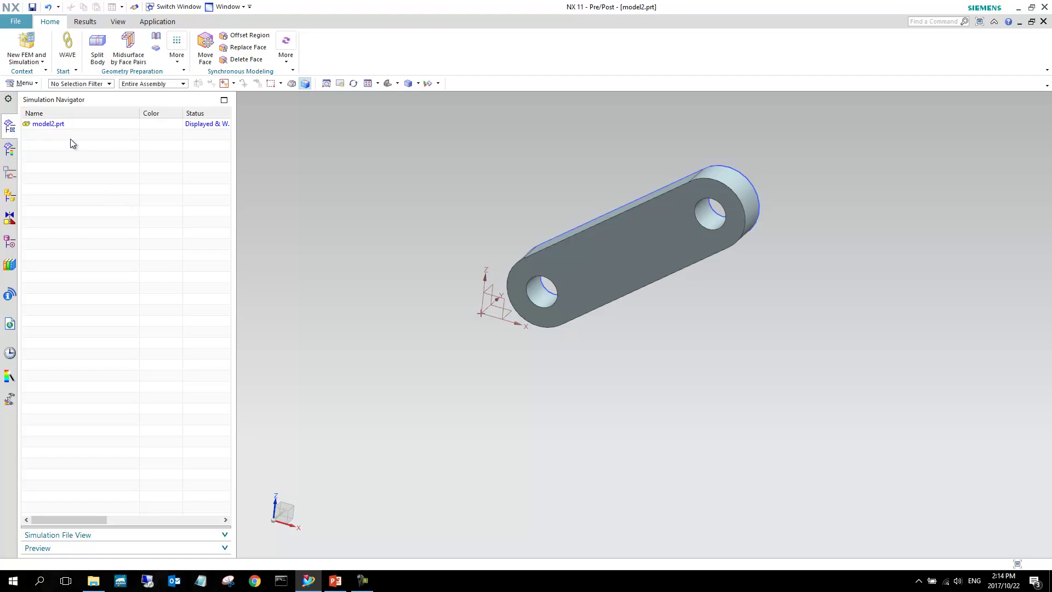
Step: Create model2_fem1.fem and model2_sim1.sim with the NX Nastran solver and Structural analysis
click(26, 47)
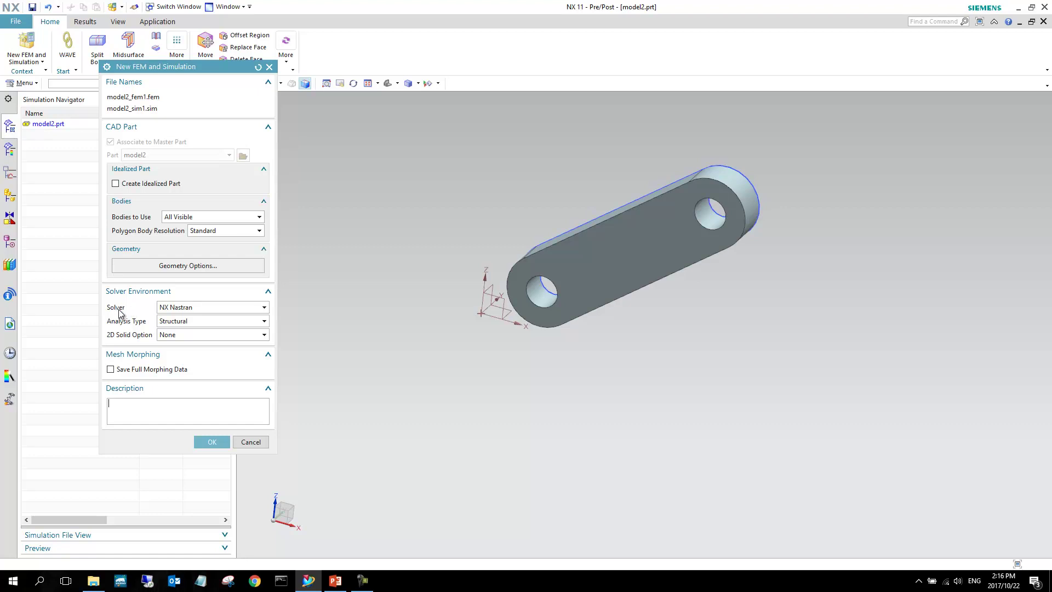
click(213, 442)
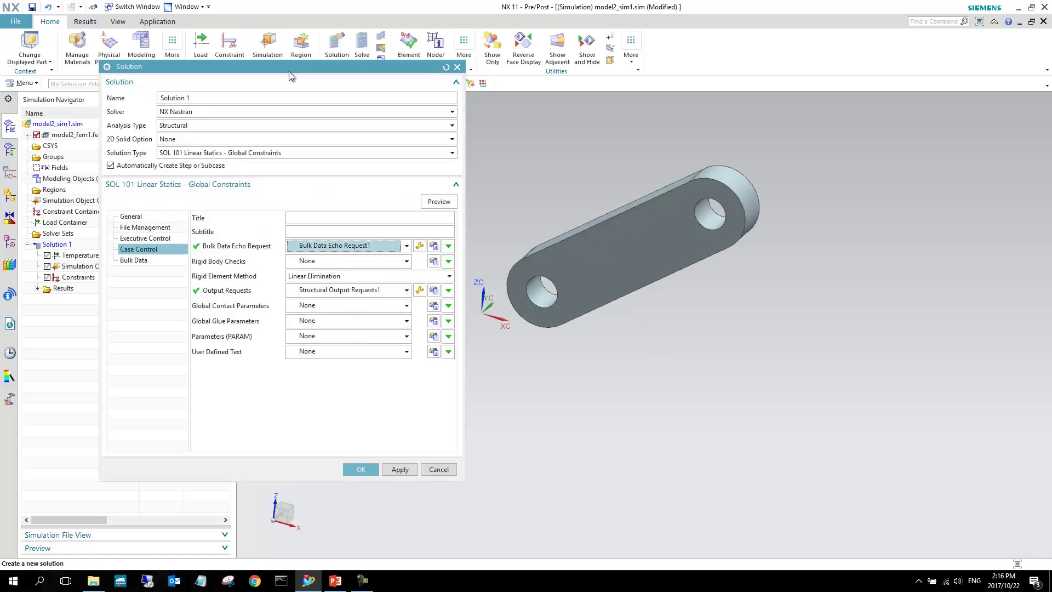
Step: Set Solution 1's solution type to SOL 103 Flexible Body
drag(290, 70, 419, 81)
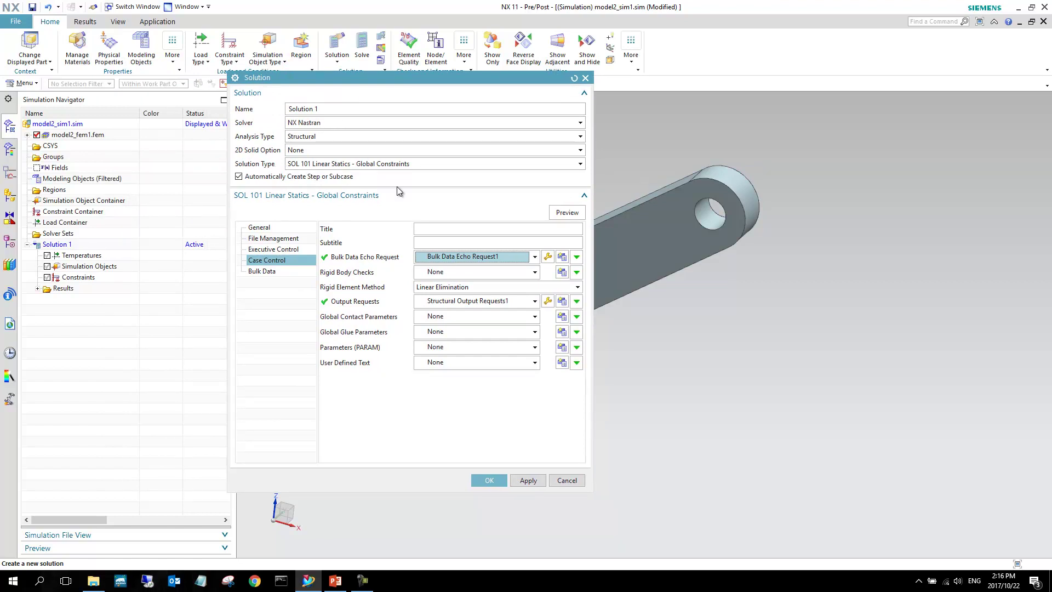
click(426, 164)
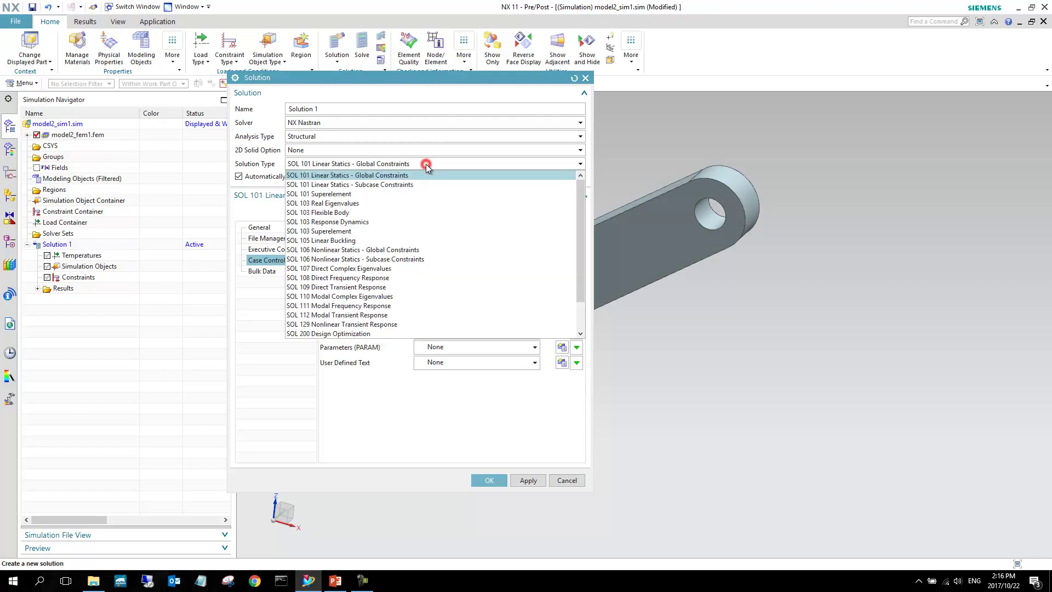
click(351, 213)
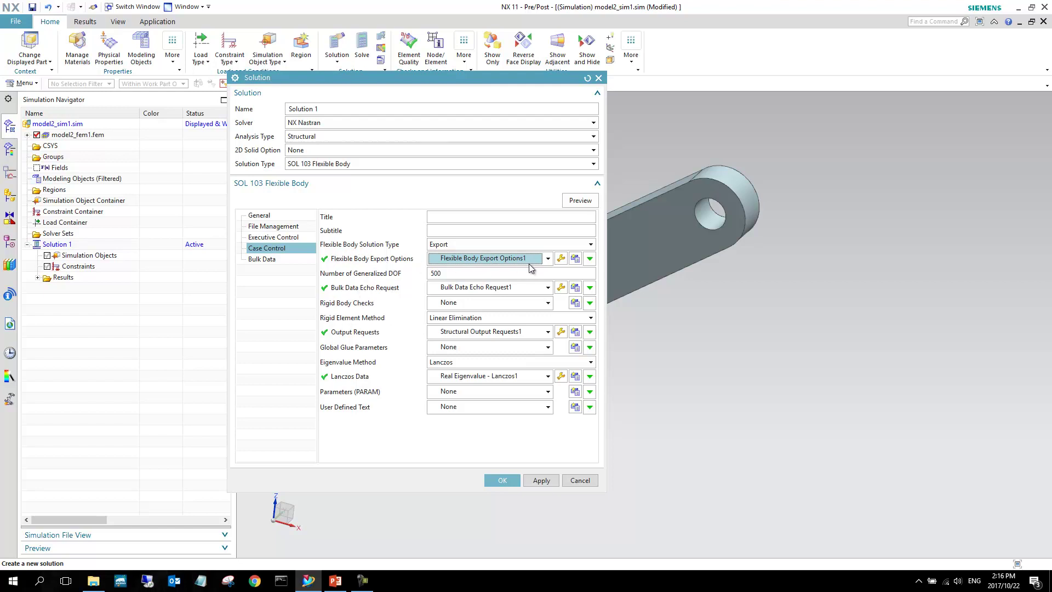
Step: Set the flexible body export file format to Simcenter Motion and finish Solution 1
click(561, 258)
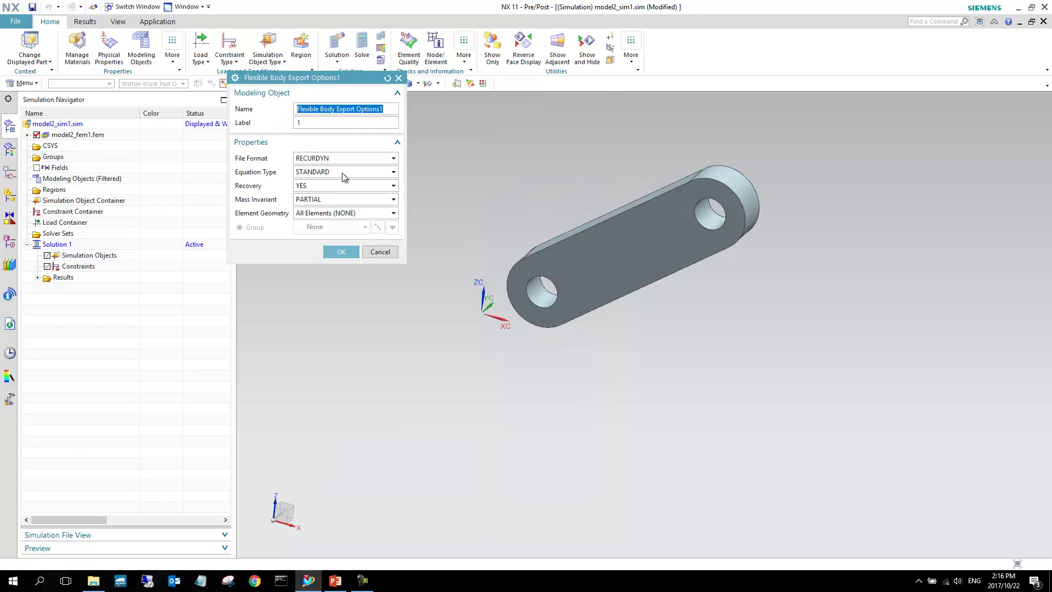
click(390, 159)
click(338, 207)
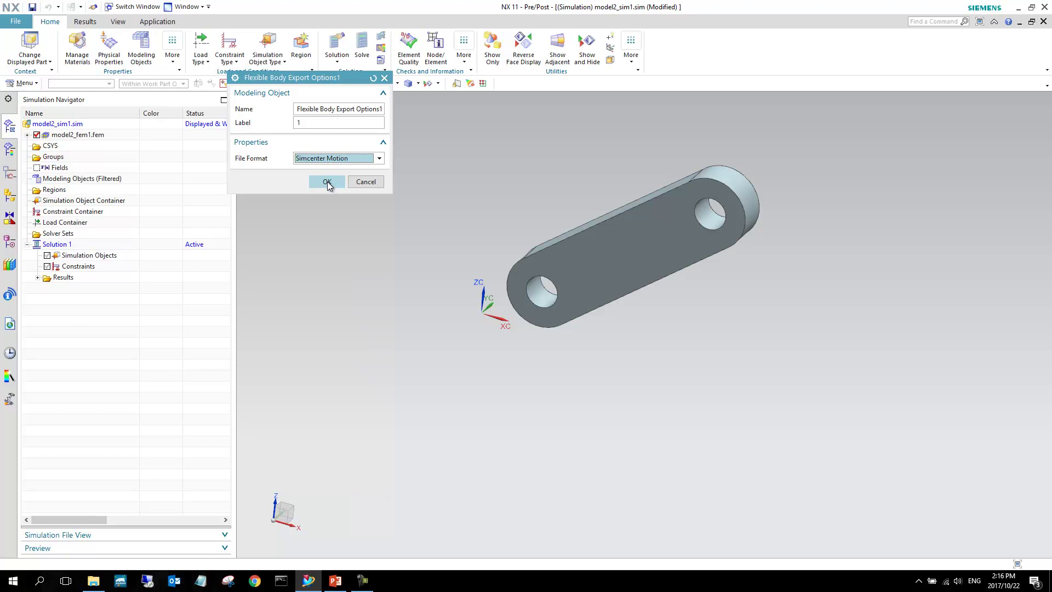
click(327, 183)
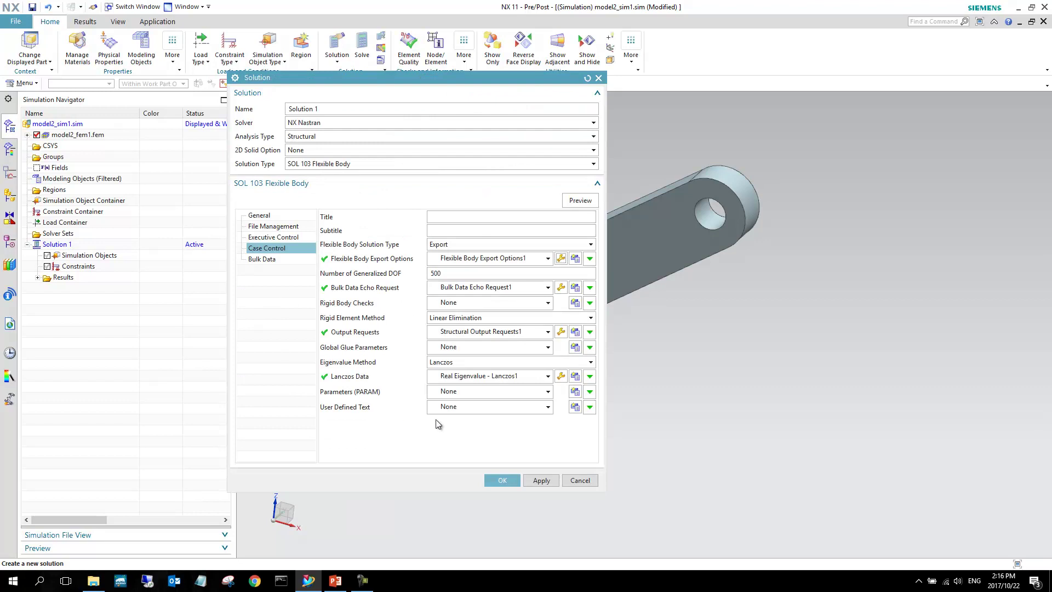
click(502, 480)
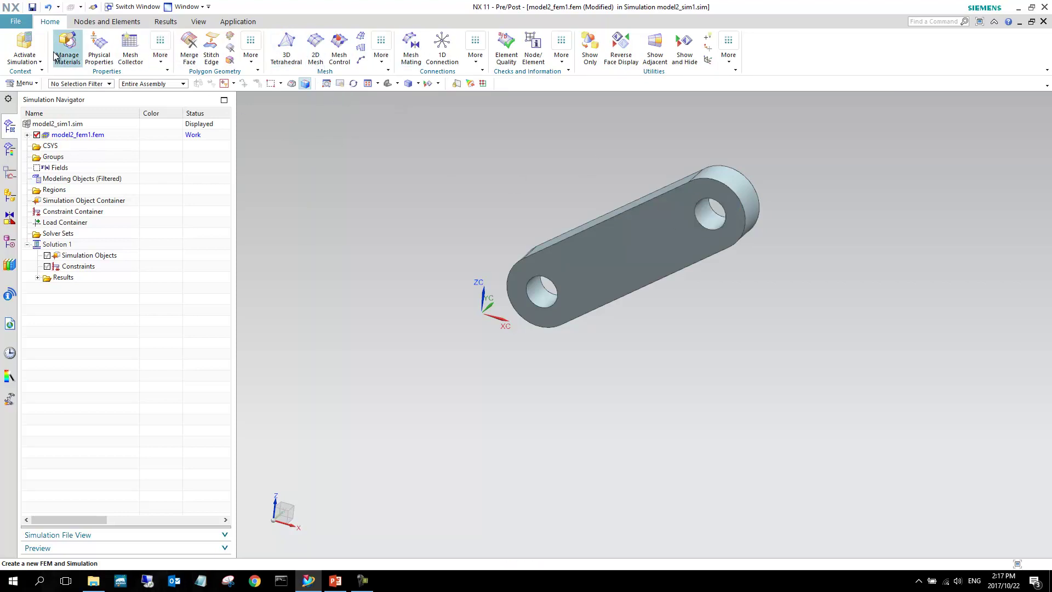
click(160, 53)
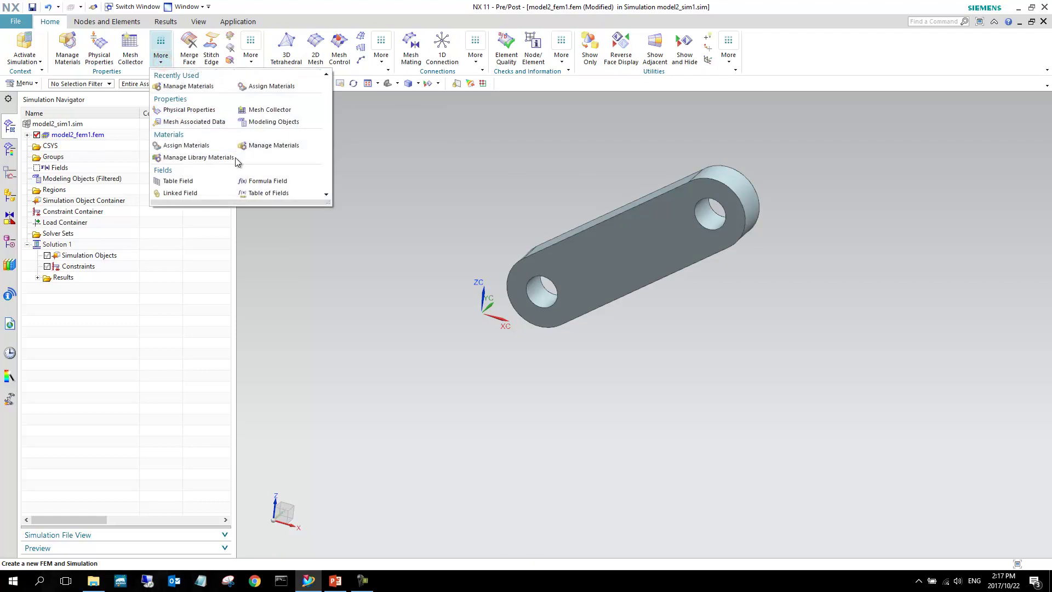
click(282, 249)
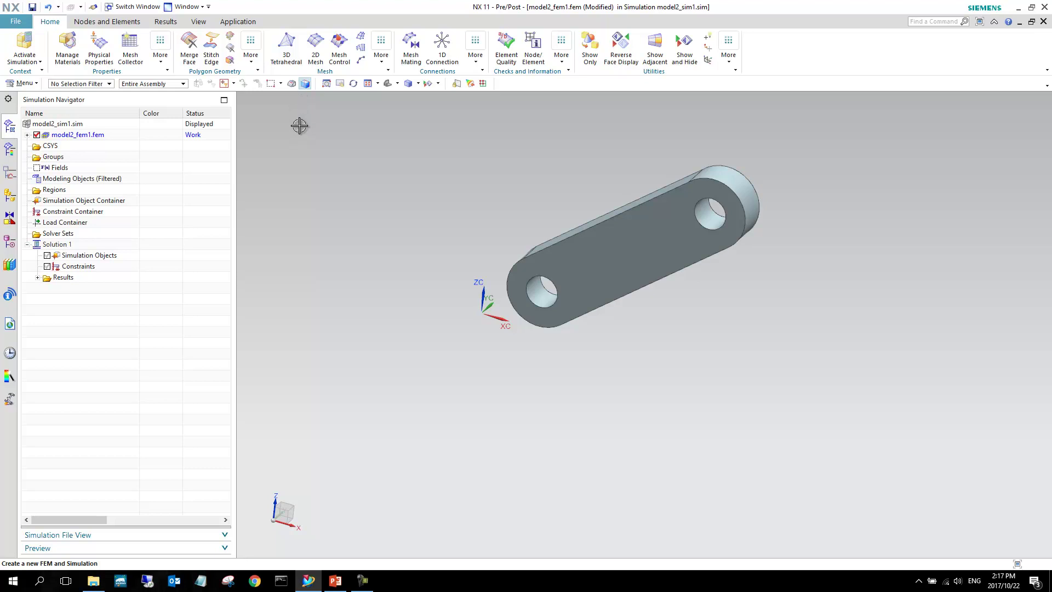
mouse_move(674, 252)
middle_down()
mouse_move(678, 268)
mouse_move(672, 252)
middle_up()
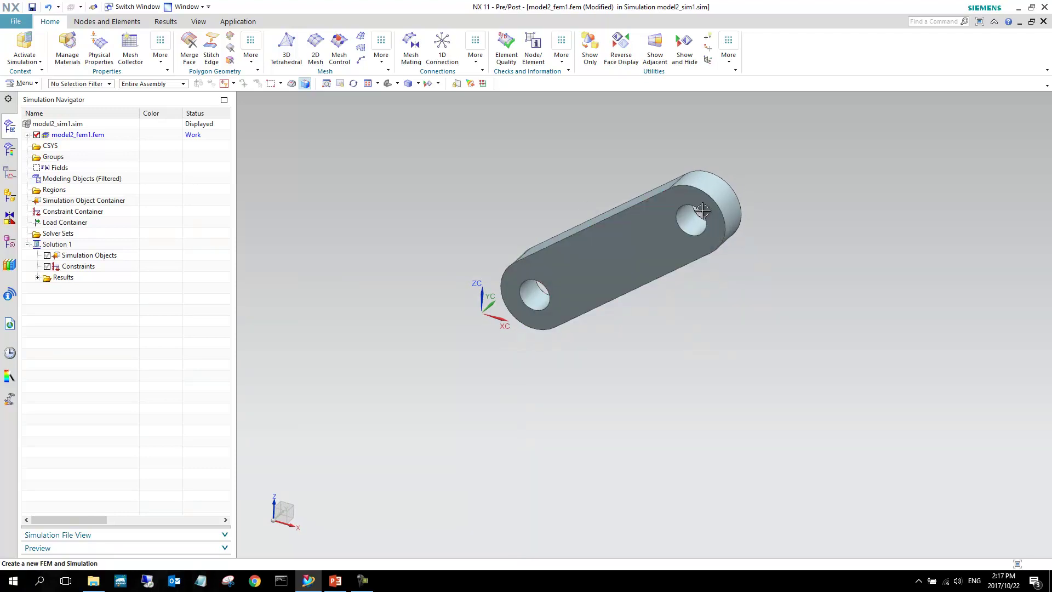
Step: Mesh the link body with 6 mm CTETRA(10) tetrahedral elements and inspect the result
click(280, 55)
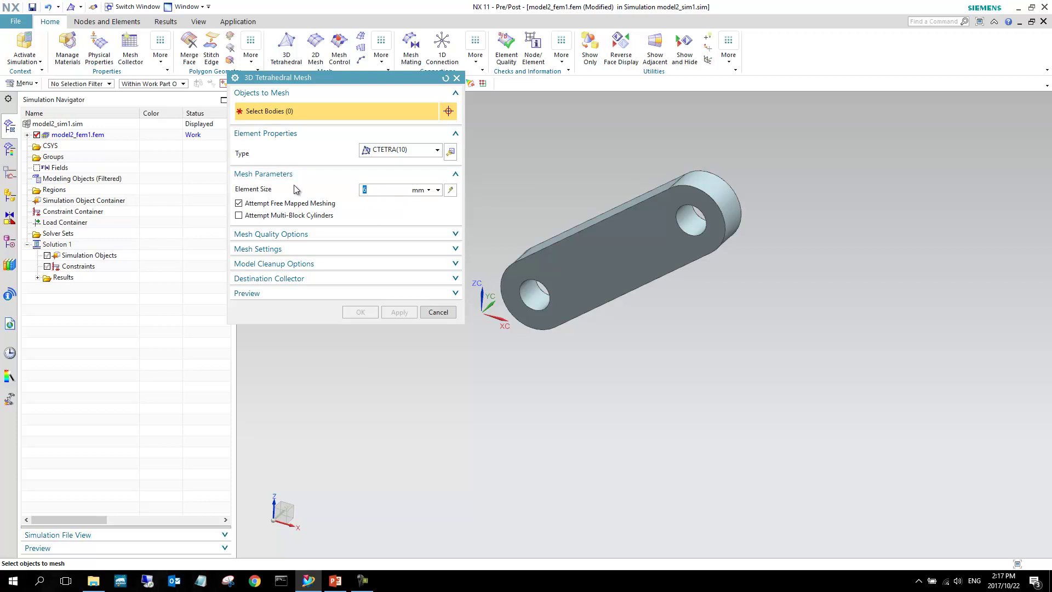
click(643, 234)
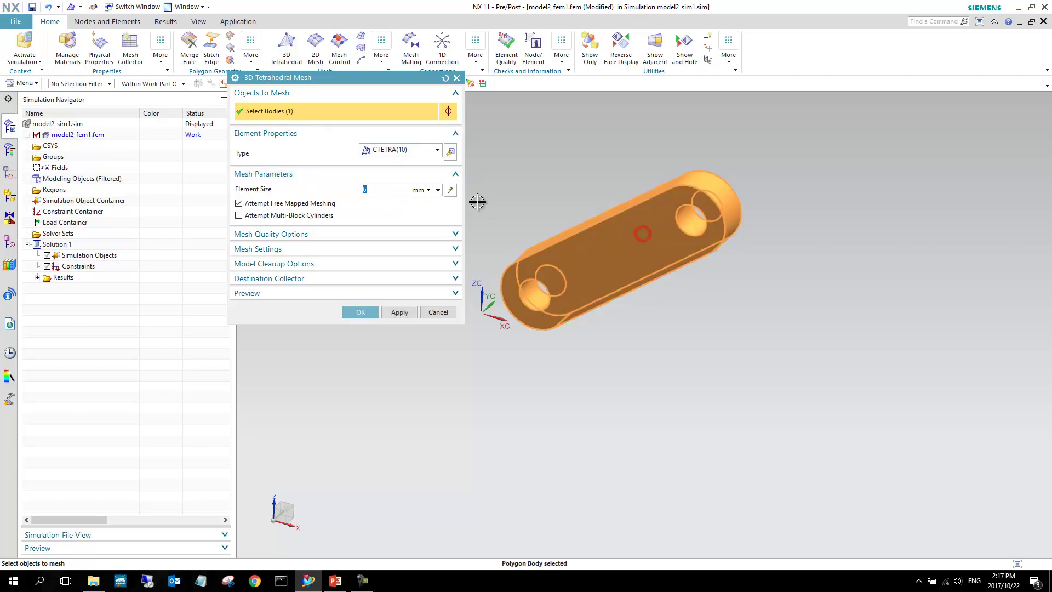
click(451, 192)
shift+middle_drag(829, 223, 924, 236)
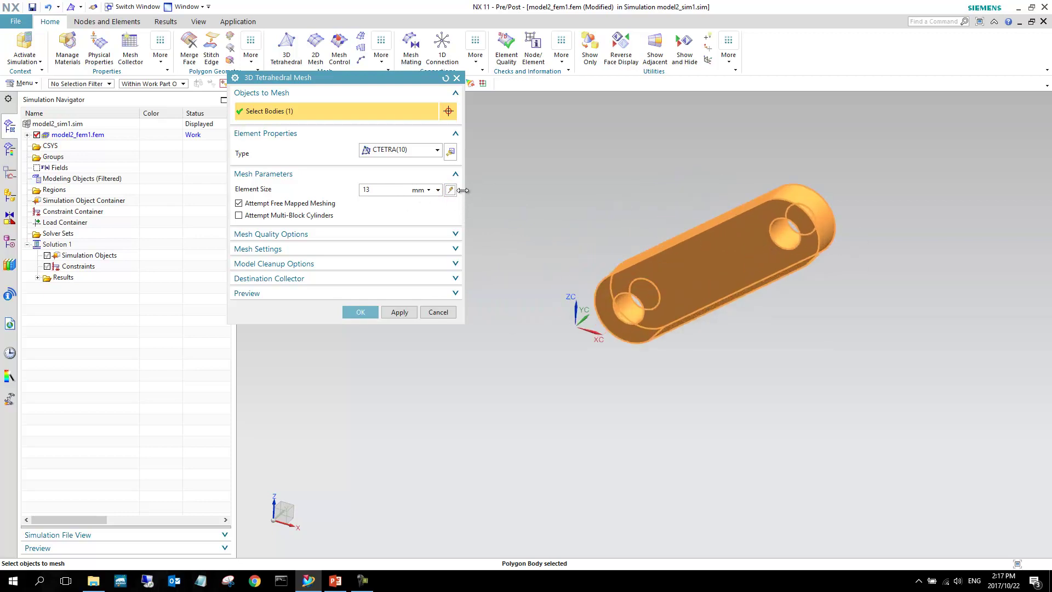
double_click(367, 190)
click(363, 311)
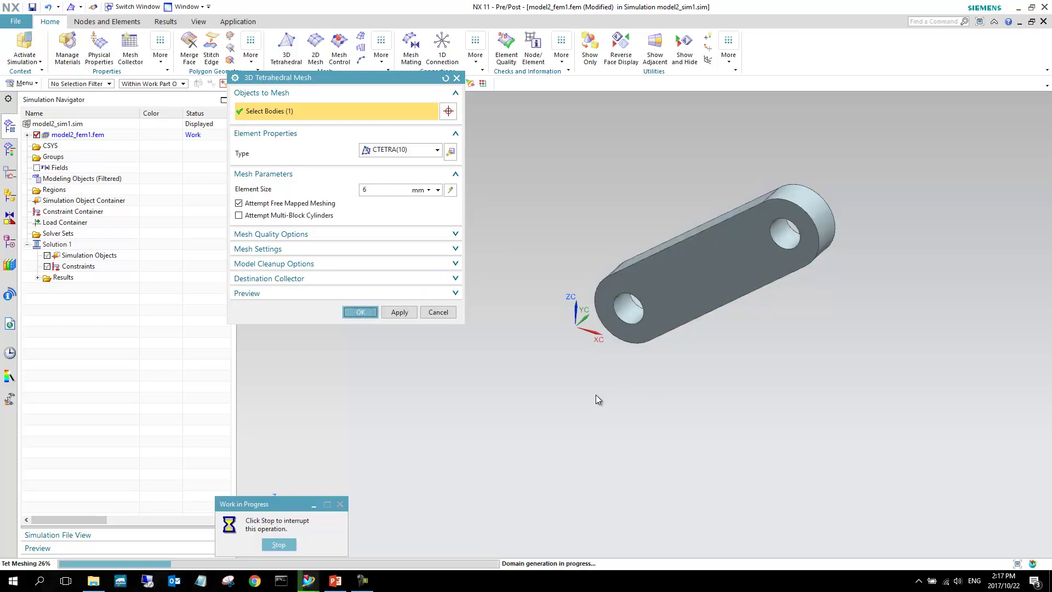
scroll(575, 387, down, 2)
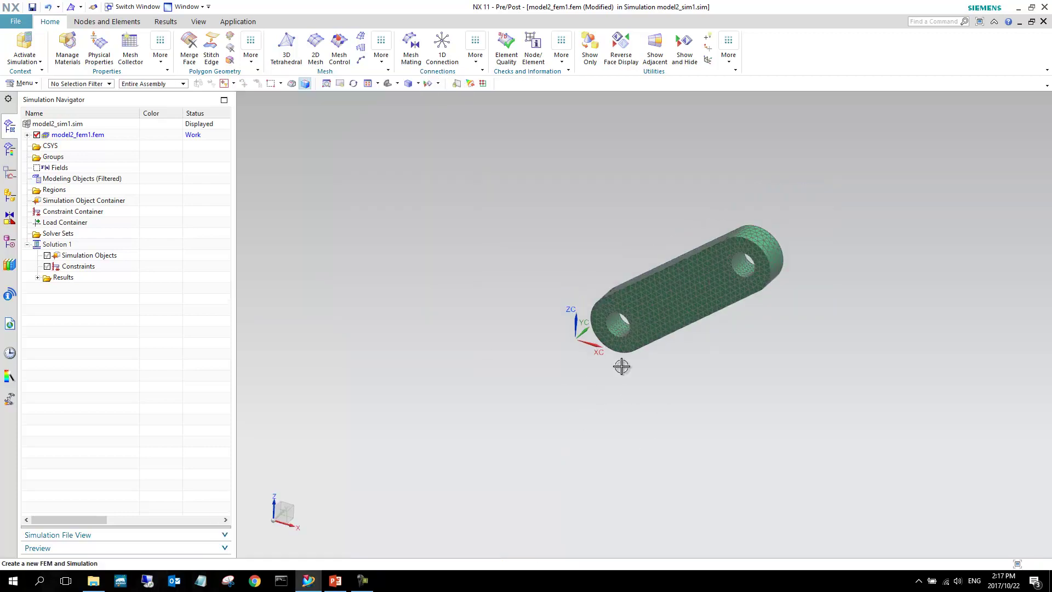
scroll(739, 274, up, 3)
mouse_move(739, 274)
middle_down()
mouse_move(747, 307)
mouse_move(743, 270)
middle_up()
scroll(658, 296, down, 3)
mouse_move(594, 323)
middle_down()
mouse_move(593, 345)
mouse_move(599, 323)
middle_up()
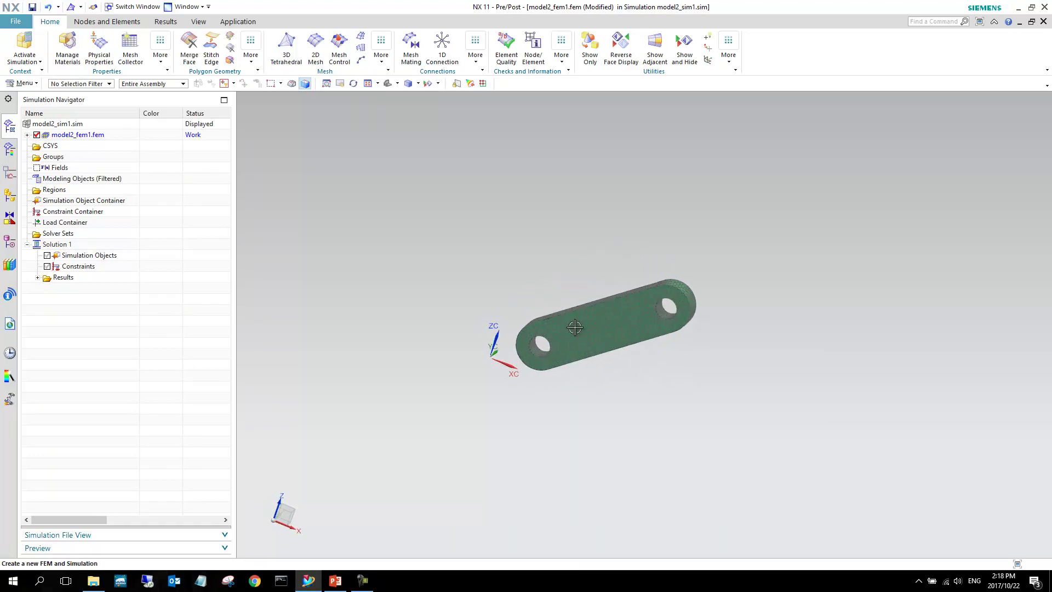
scroll(569, 328, up, 5)
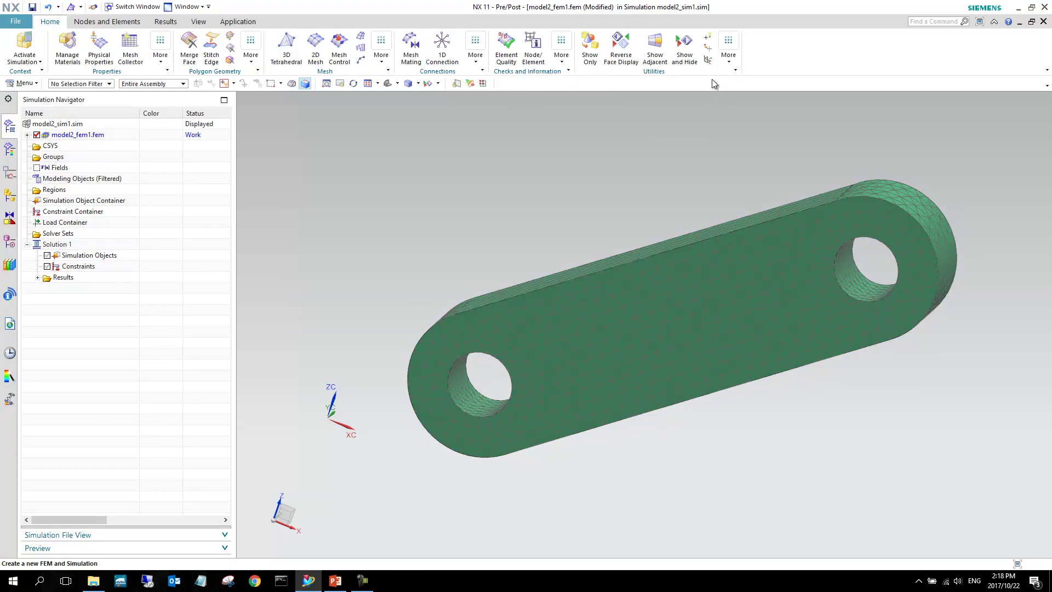
Step: Create a Between Two Points reference point at the left hole's centre
click(707, 41)
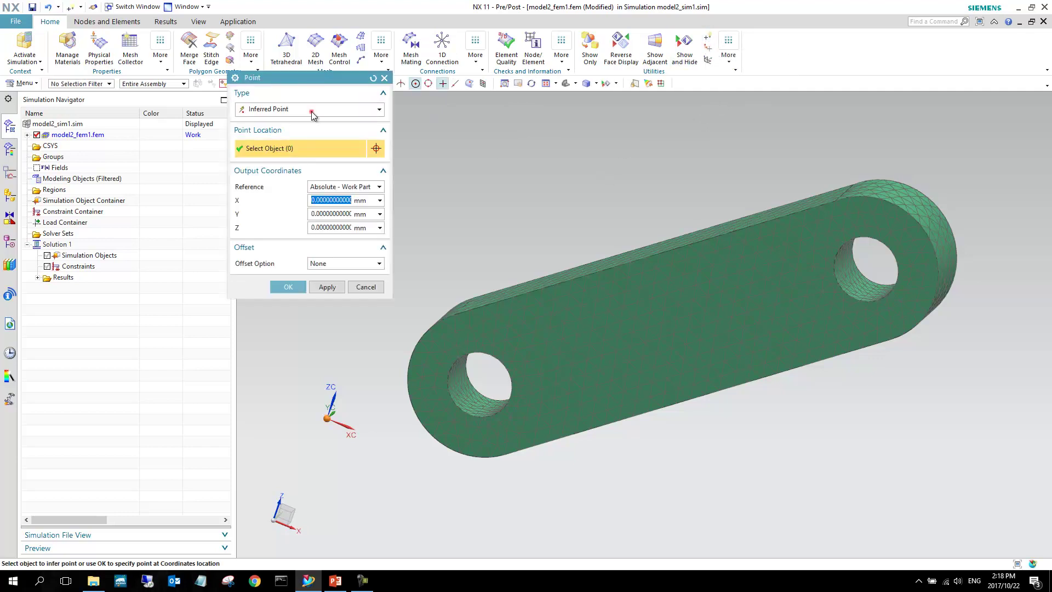
click(311, 111)
click(300, 232)
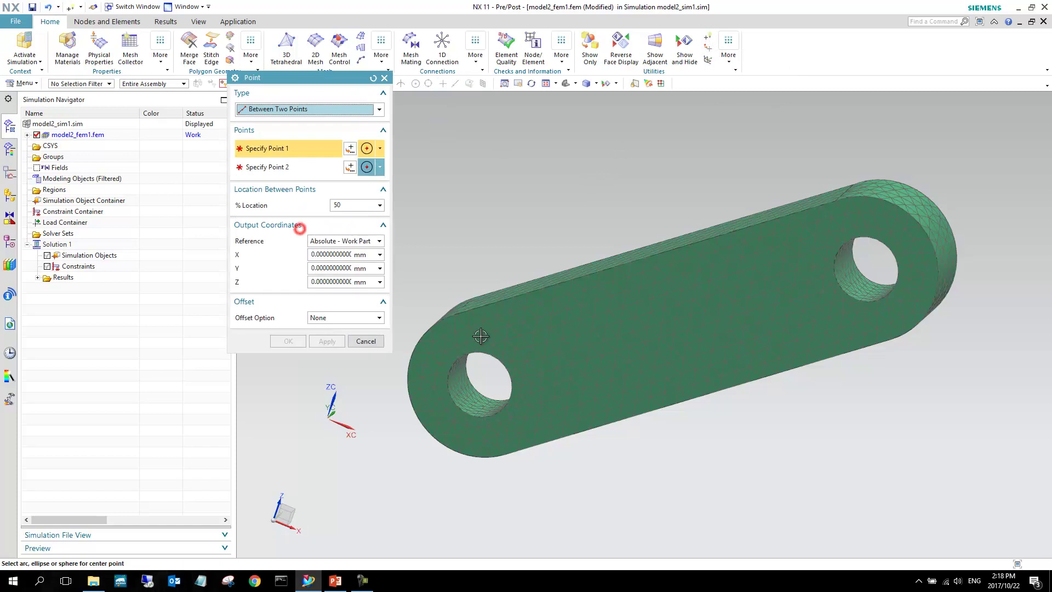
click(486, 390)
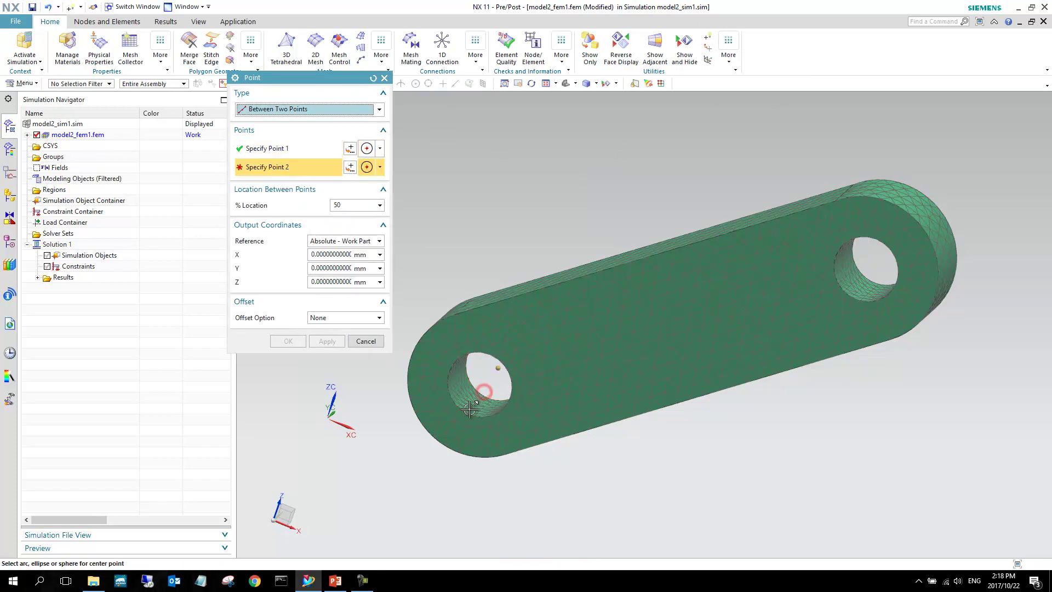
click(468, 409)
mouse_move(557, 336)
middle_down()
mouse_move(625, 359)
mouse_move(565, 349)
middle_up()
click(327, 341)
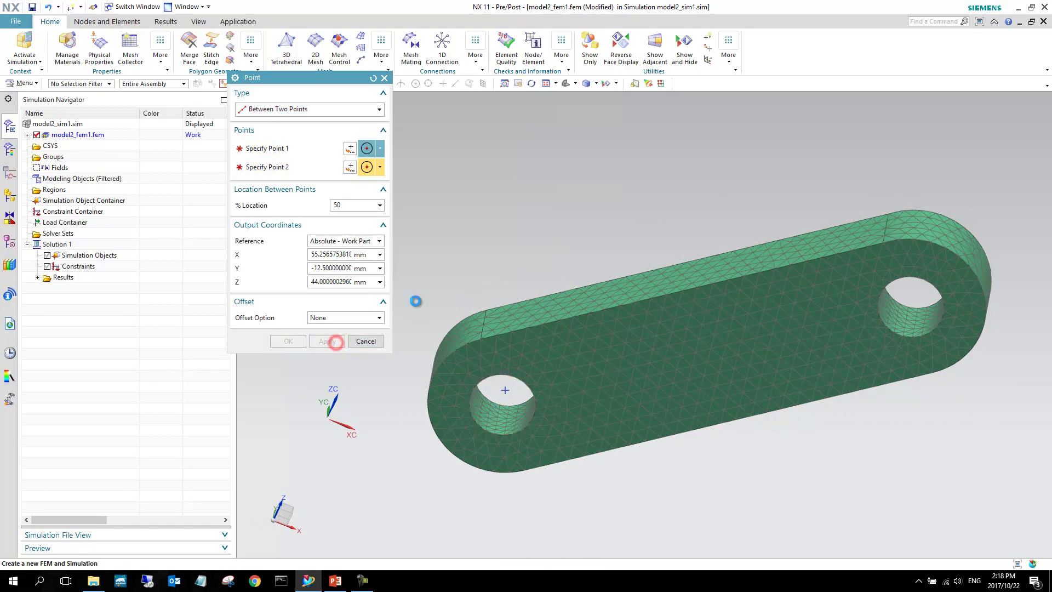
Step: Create a second midpoint at the right hole's centre and orbit toward a top view
scroll(965, 315, up, 3)
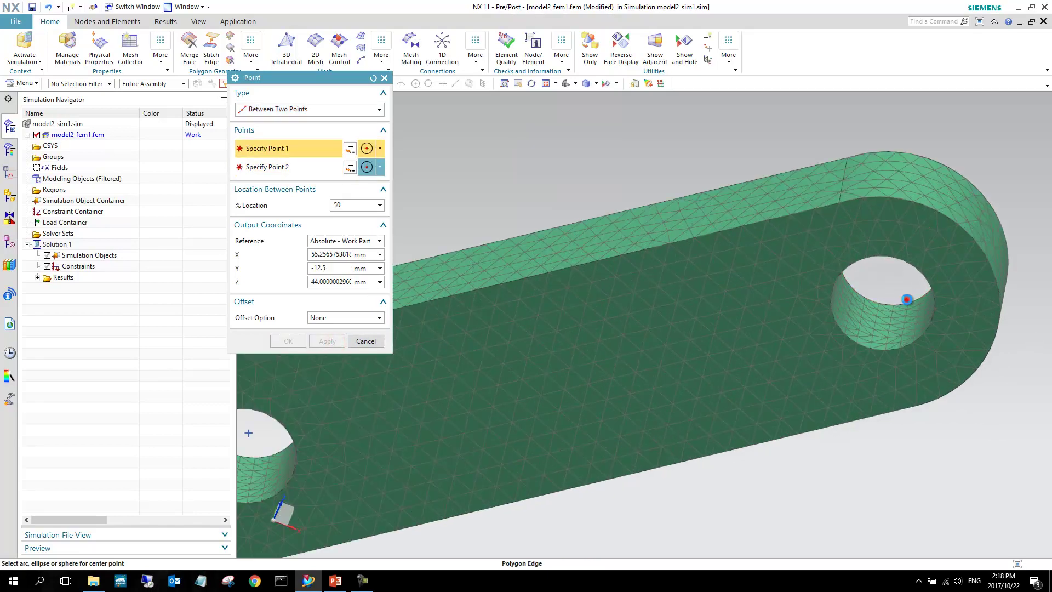
click(905, 299)
click(899, 342)
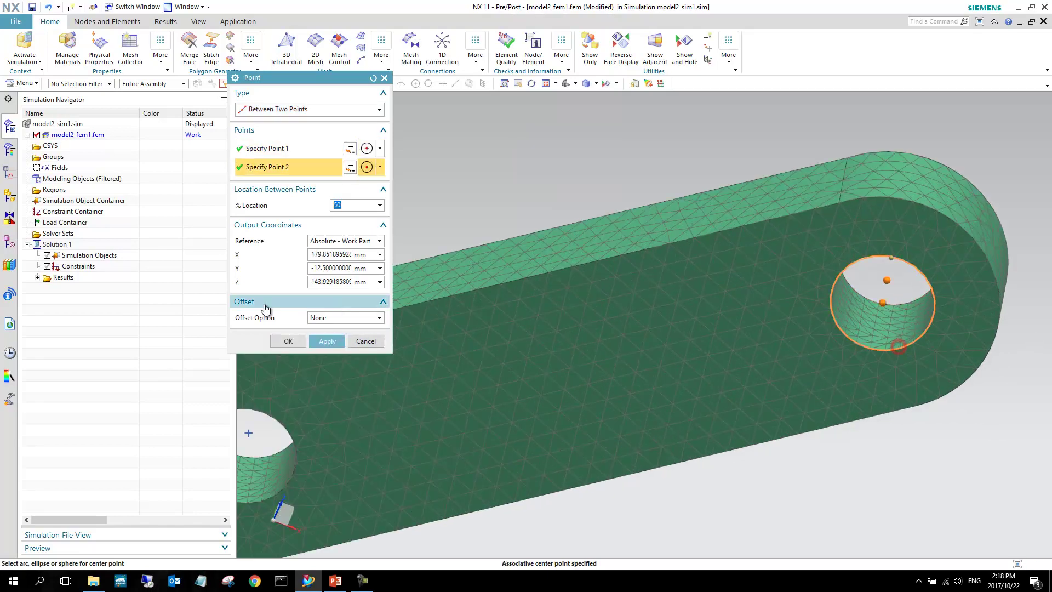
click(289, 341)
scroll(753, 179, down, 4)
middle_drag(752, 178, 726, 219)
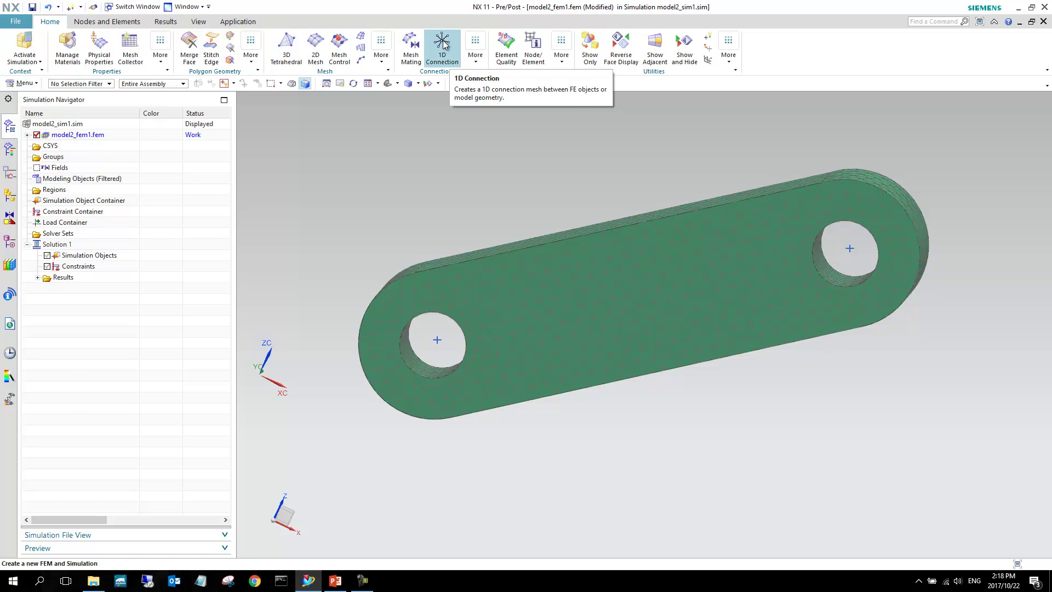
Step: Create a Point to Edge RBE2 connection from the hole's centre point to its edge
click(443, 44)
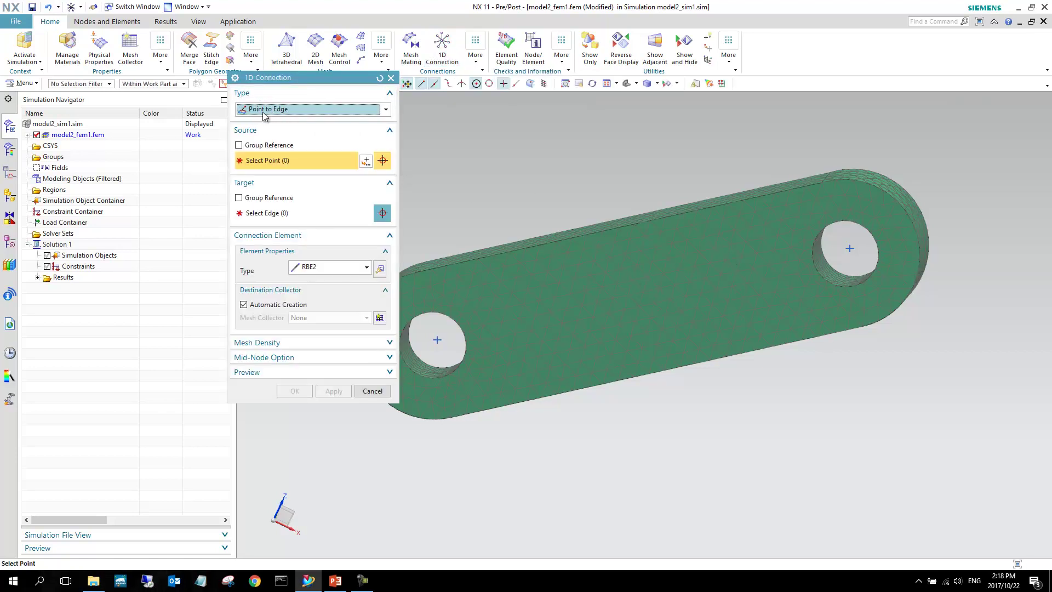
scroll(418, 340, up, 3)
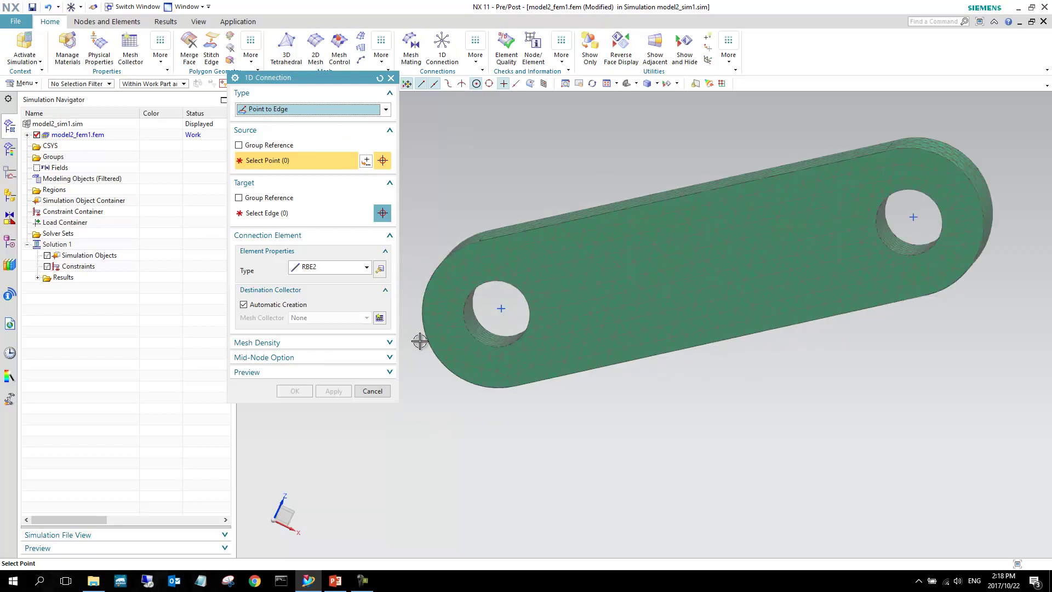
click(310, 109)
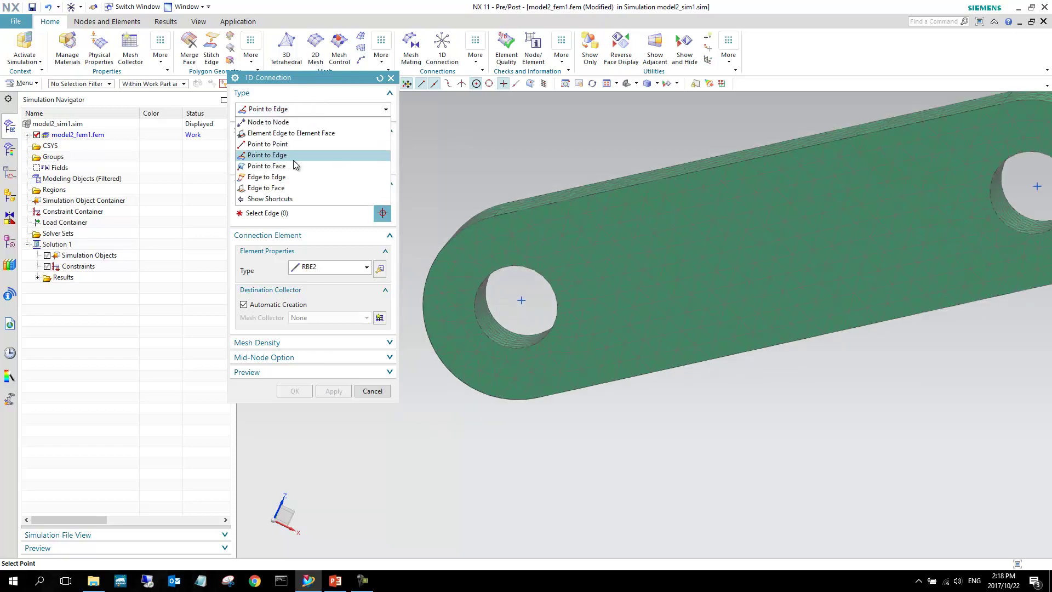
click(292, 122)
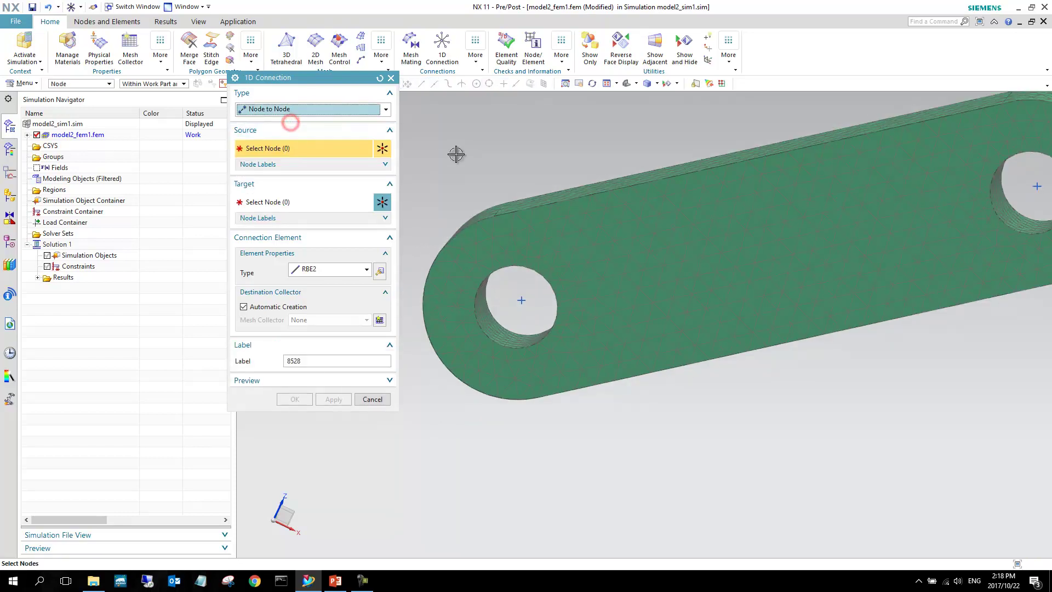
click(352, 109)
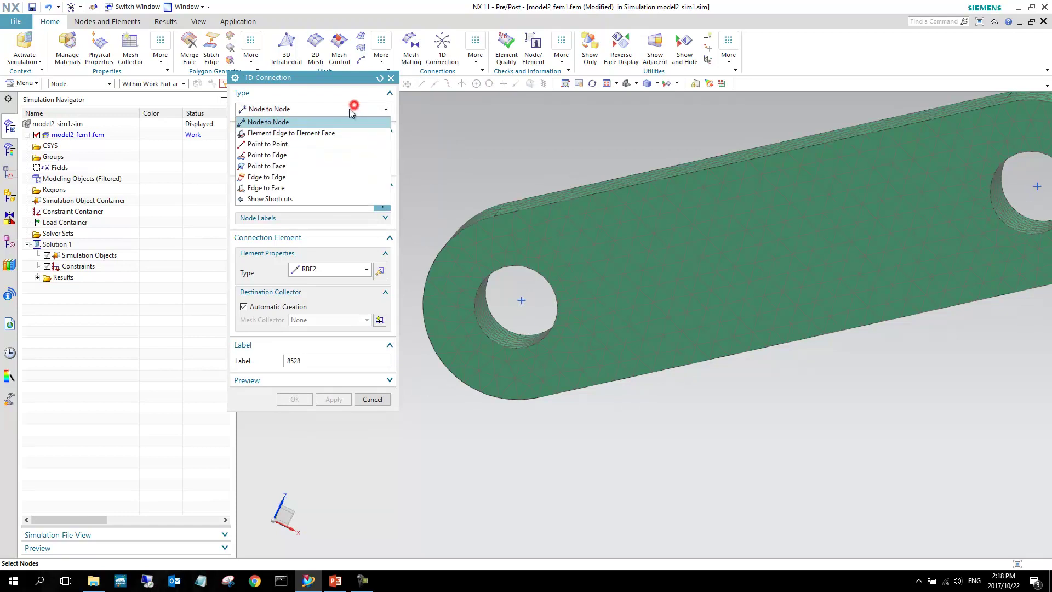
click(303, 156)
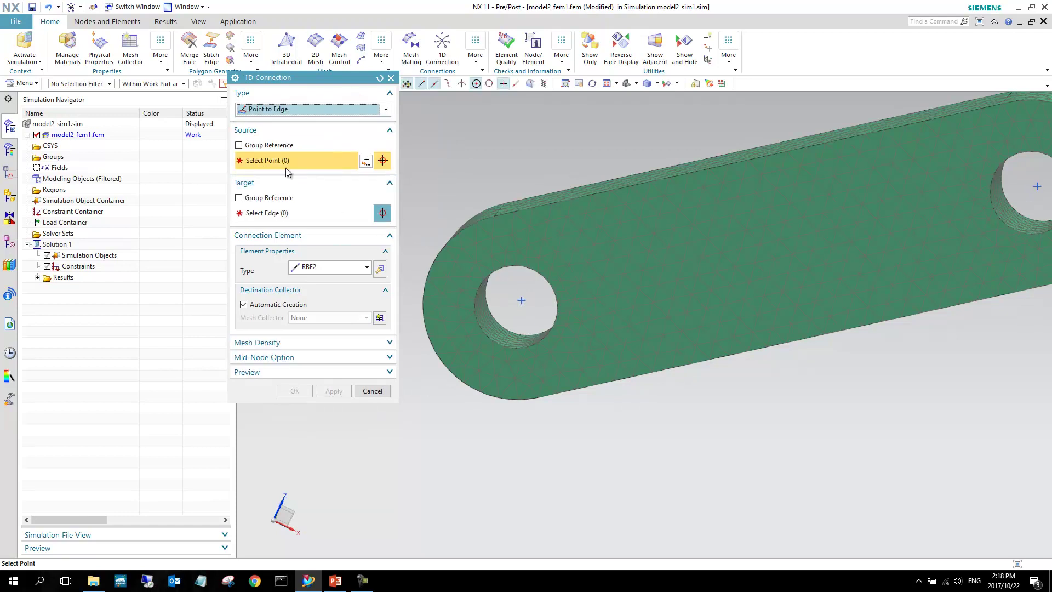
click(521, 300)
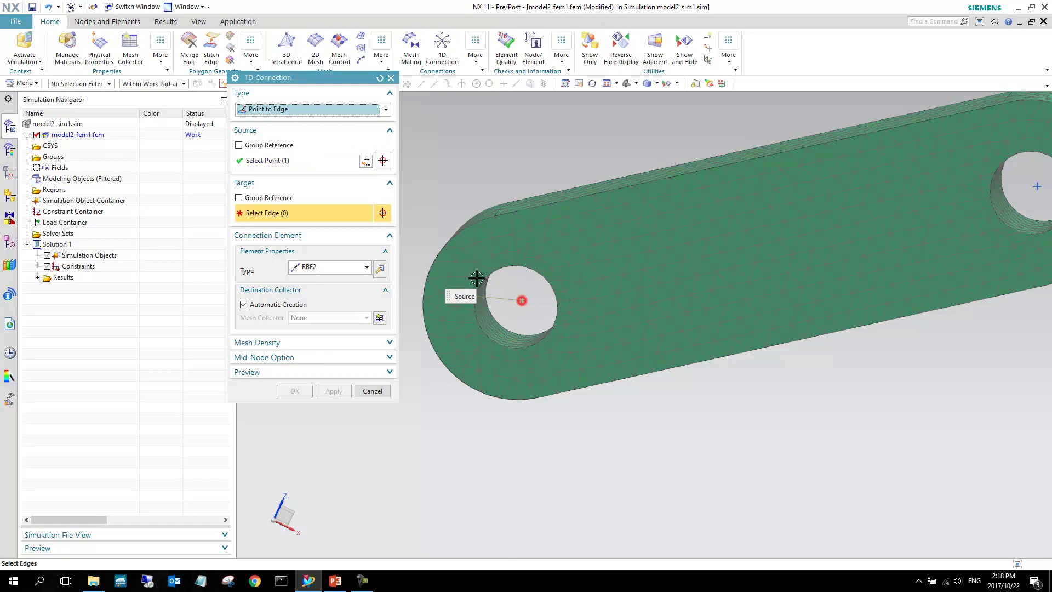
click(511, 343)
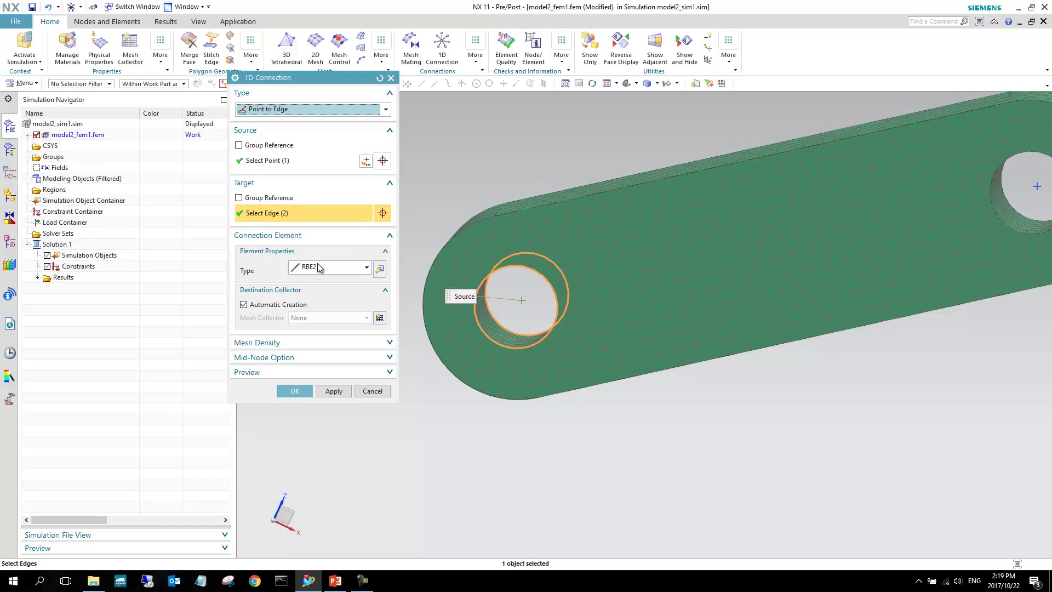
click(294, 391)
Step: Highlight the new spider elements under RBE2 Collector(1) in the Simulation Navigator
mouse_move(488, 342)
middle_down()
mouse_move(515, 355)
mouse_move(512, 367)
mouse_move(462, 346)
mouse_move(477, 351)
middle_up()
scroll(477, 351, up, 3)
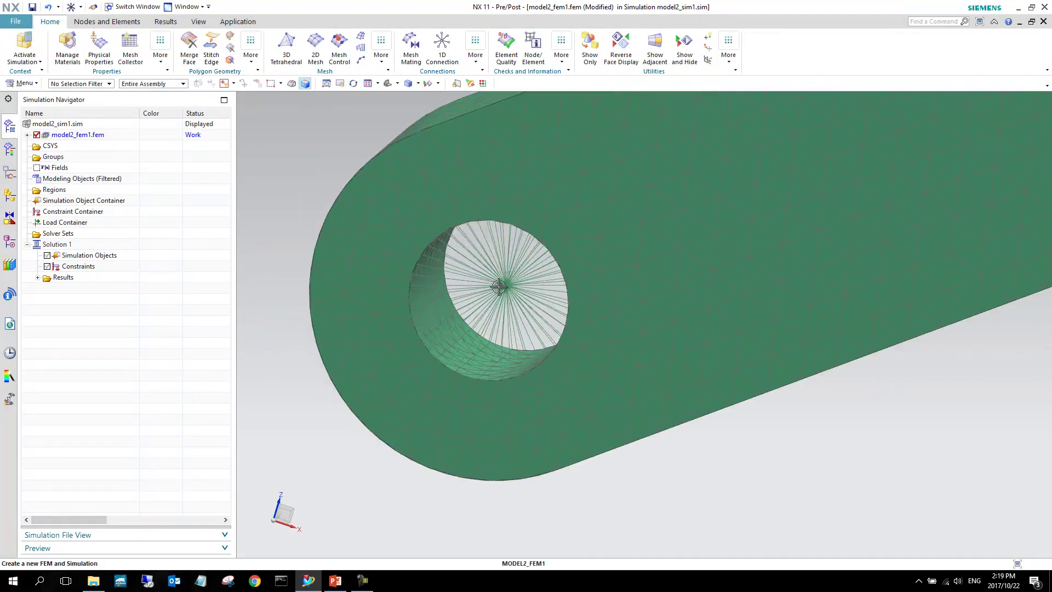
click(27, 135)
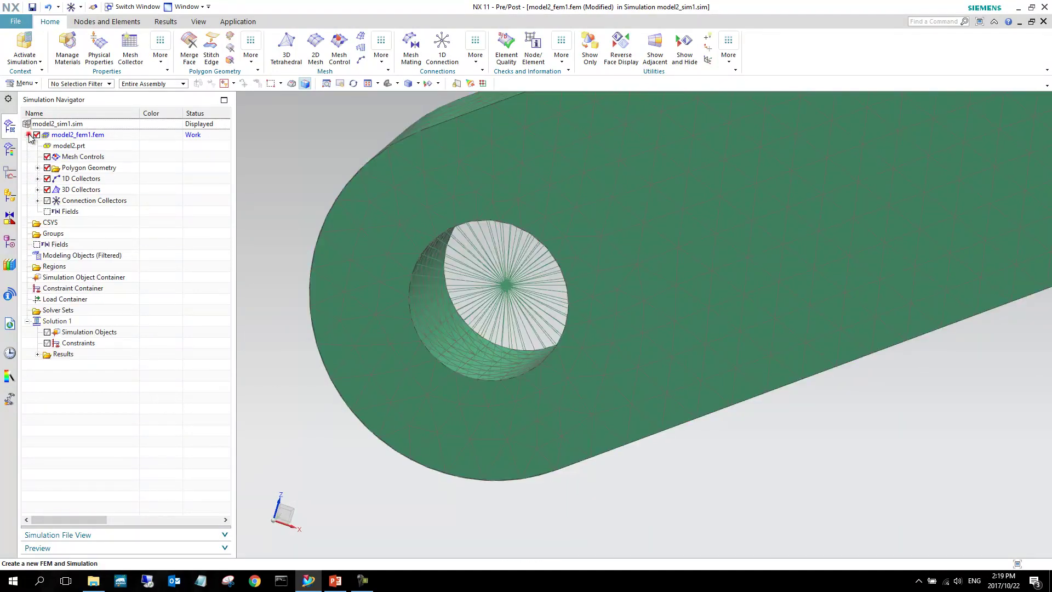
click(37, 179)
click(48, 190)
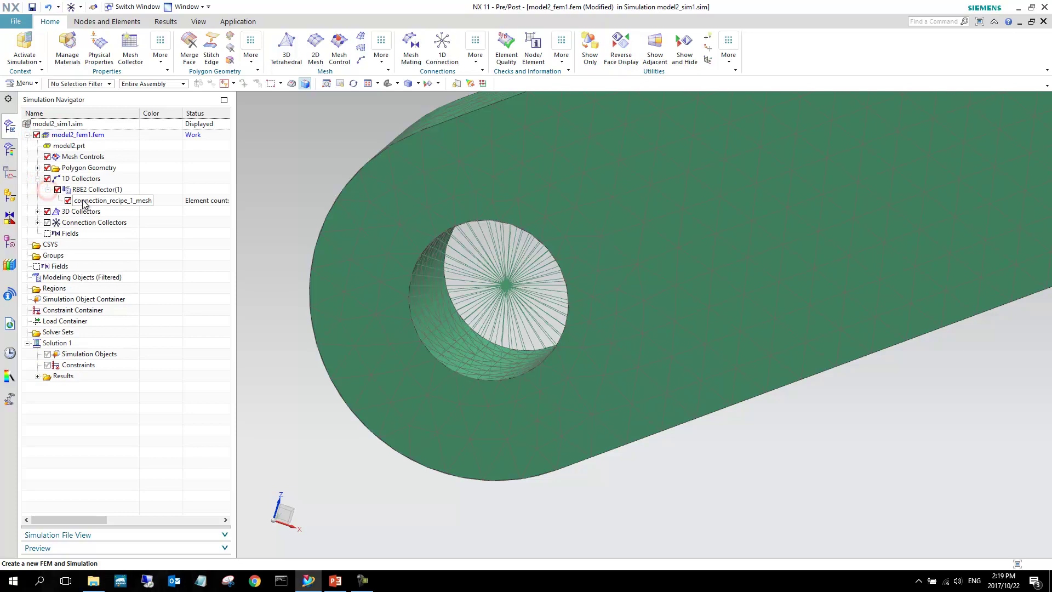
click(87, 200)
Step: Orbit to view the spider from the side, then cancel a new 1D connection
middle_drag(416, 206, 378, 235)
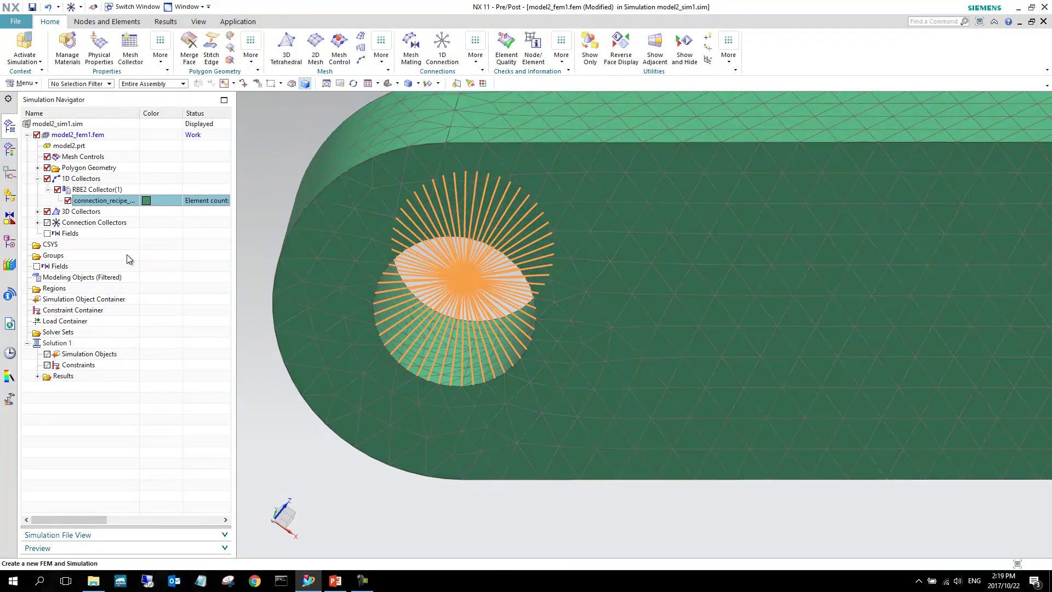
scroll(384, 381, down, 5)
scroll(937, 350, up, 5)
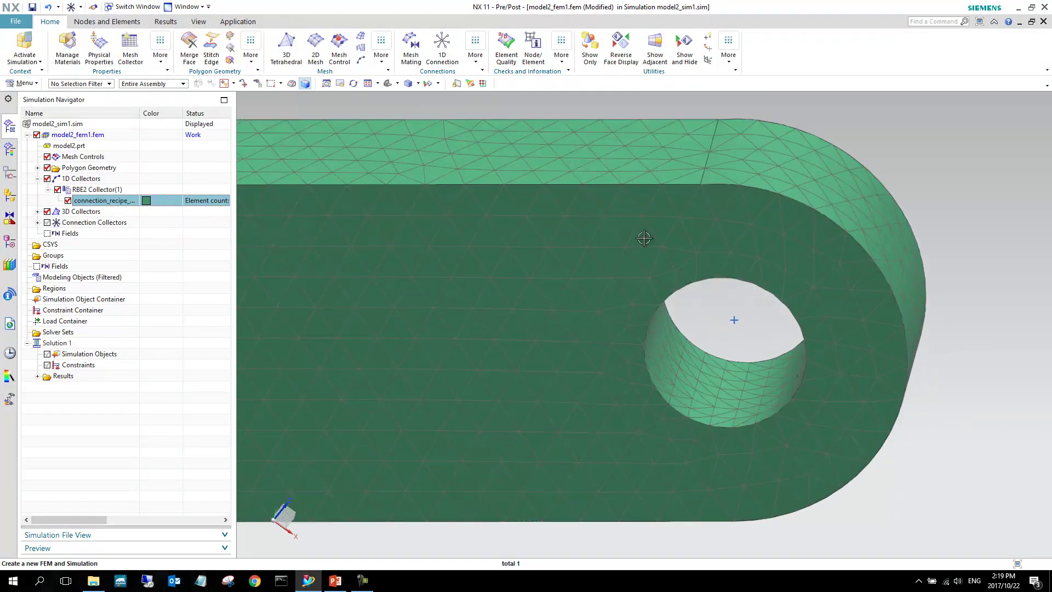
click(442, 47)
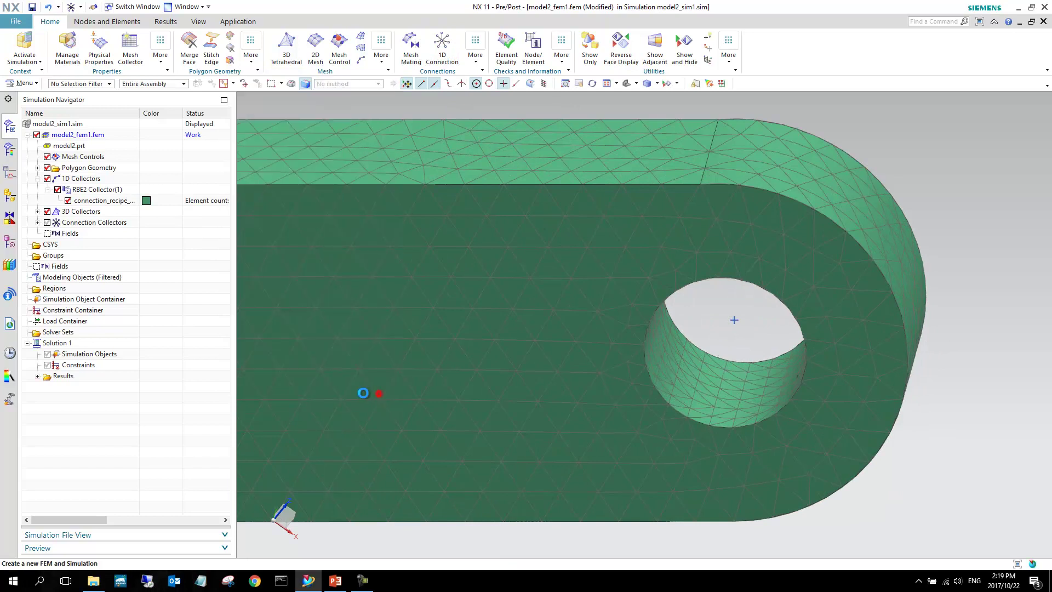
click(377, 391)
click(58, 439)
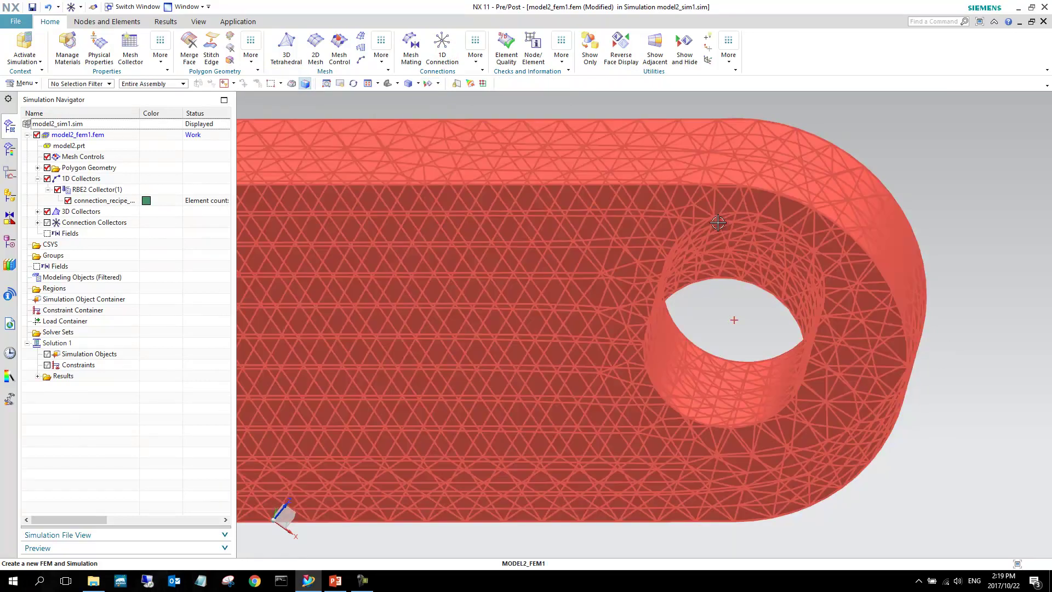
Step: Create a second RBE2 spider from the right hole centre to its two circular edges
click(442, 47)
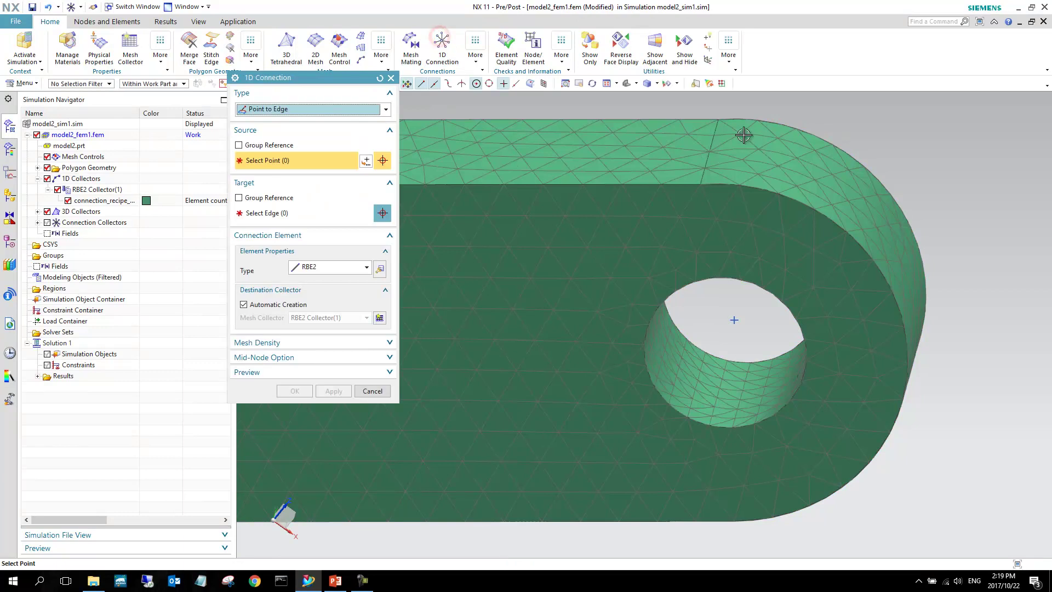
click(734, 319)
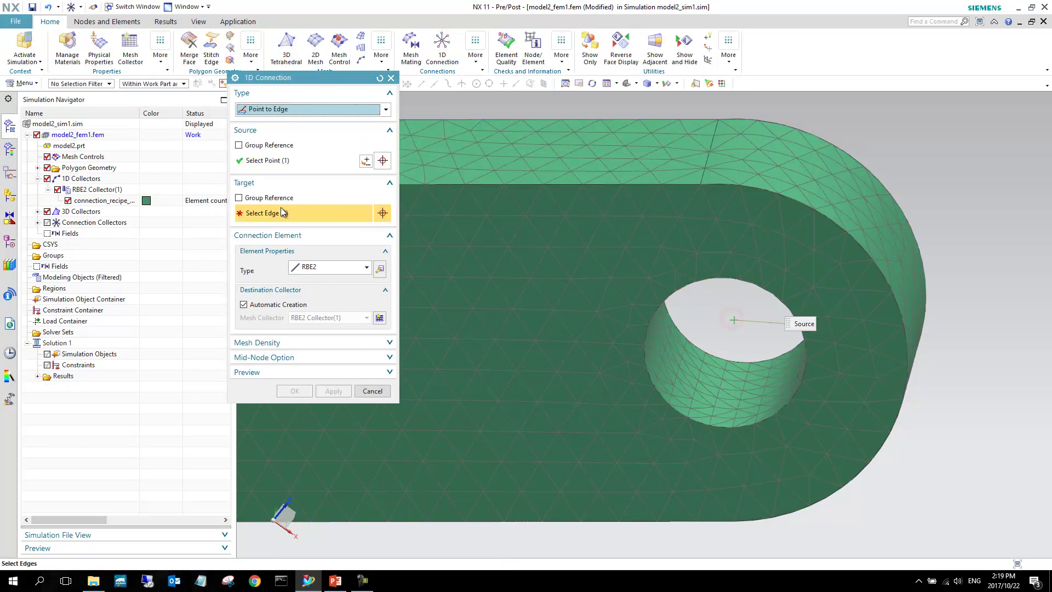
click(725, 357)
click(707, 421)
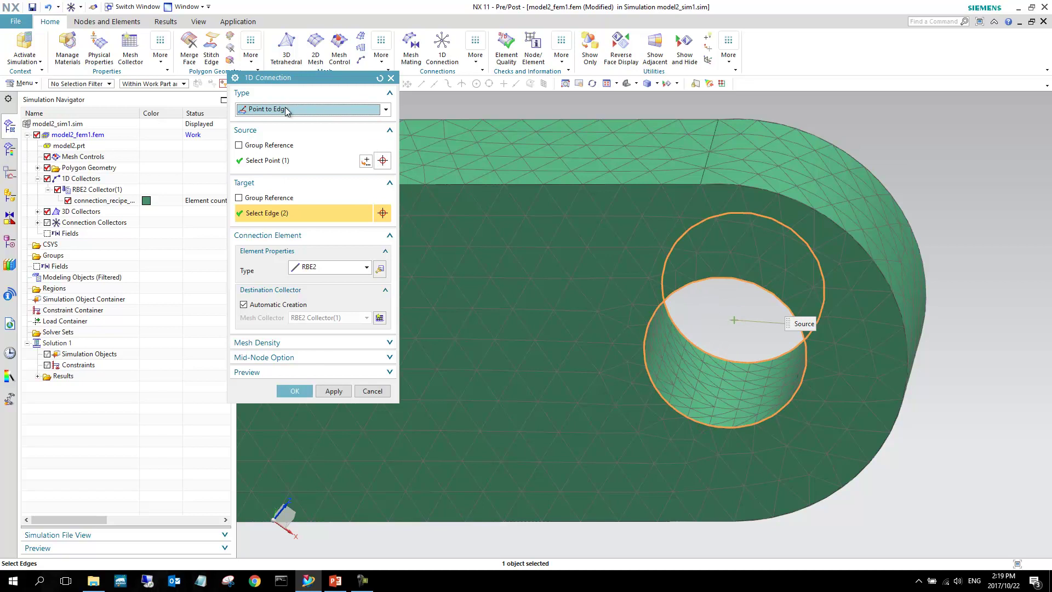
click(289, 389)
key(ctrl+f)
middle_drag(756, 227, 724, 214)
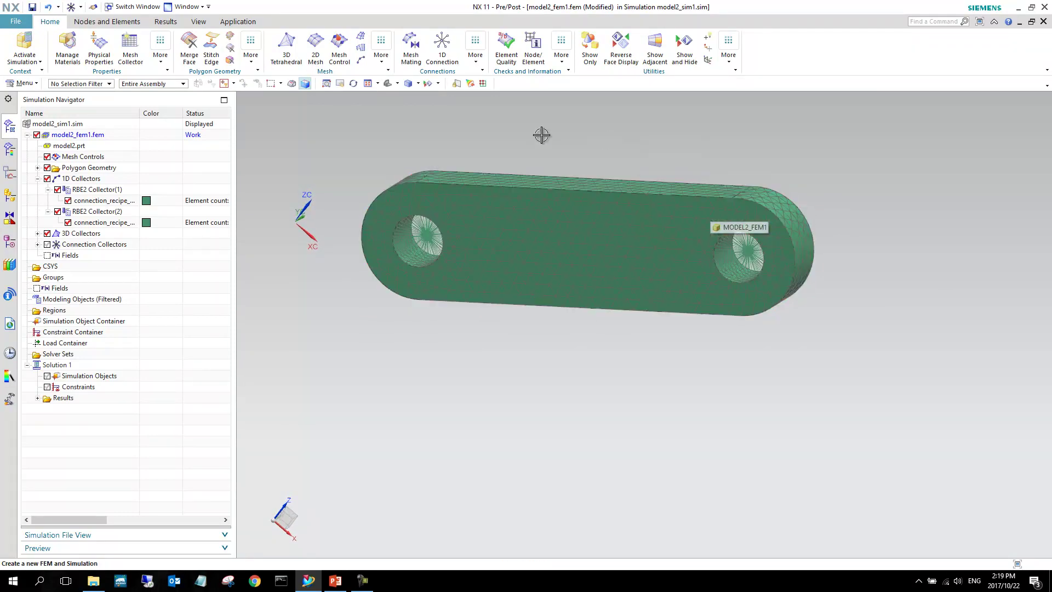
click(158, 56)
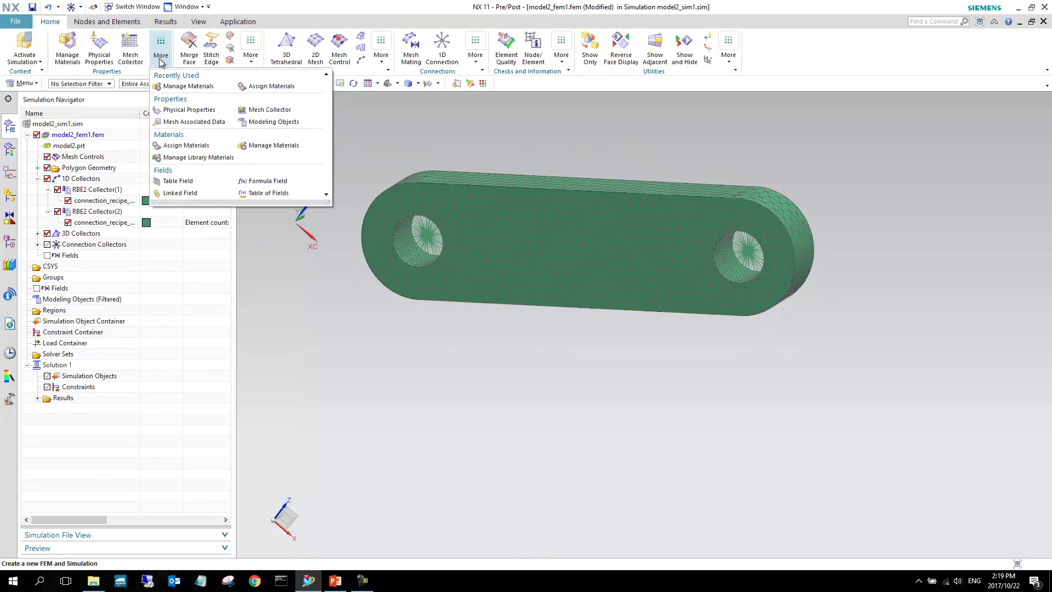
click(185, 145)
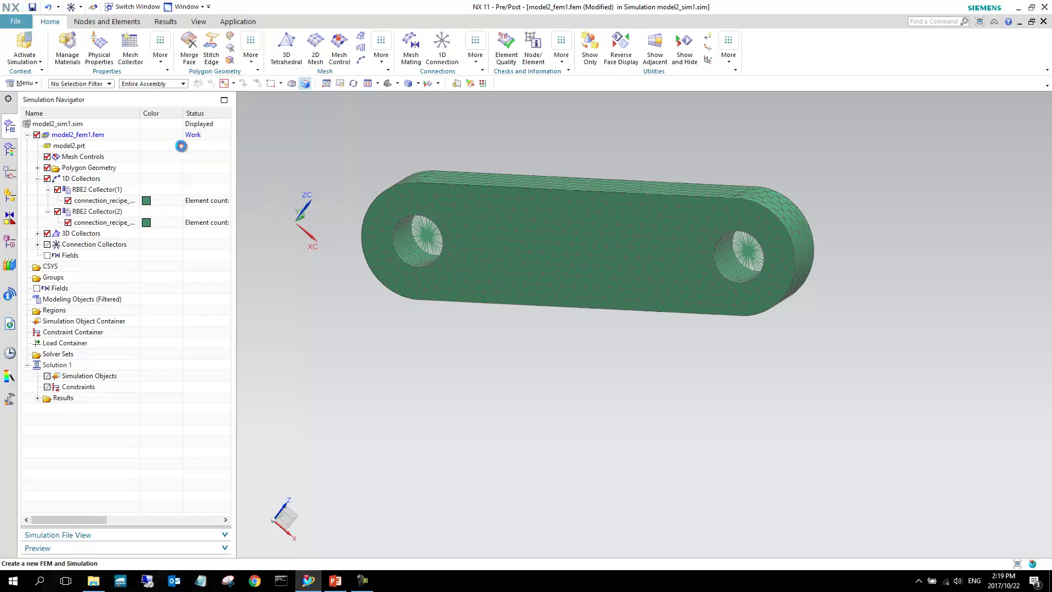
Step: Assign the ABS material to the link's polygon body
click(496, 219)
click(287, 226)
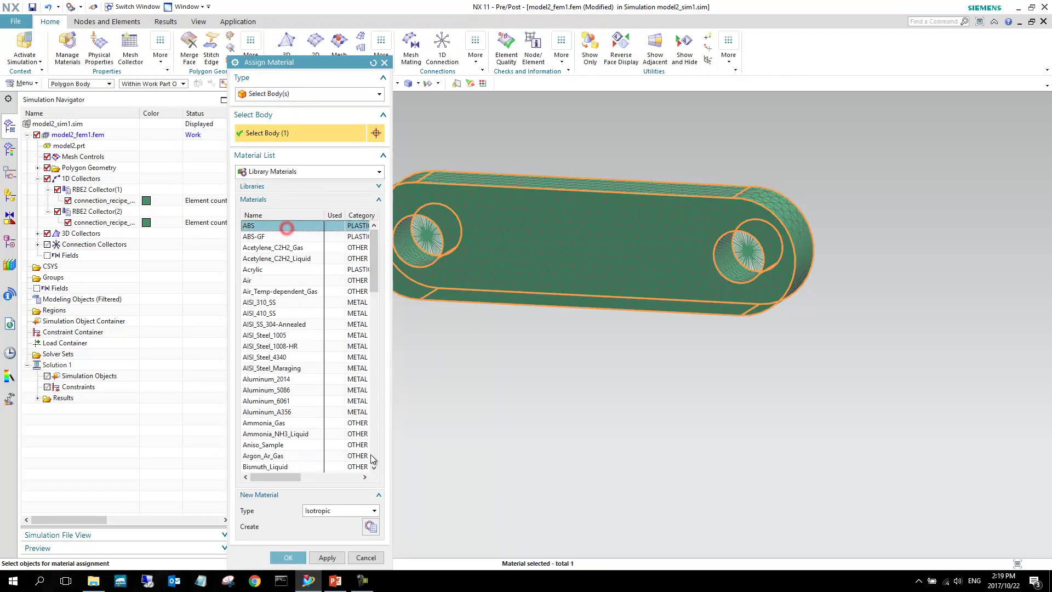
click(287, 557)
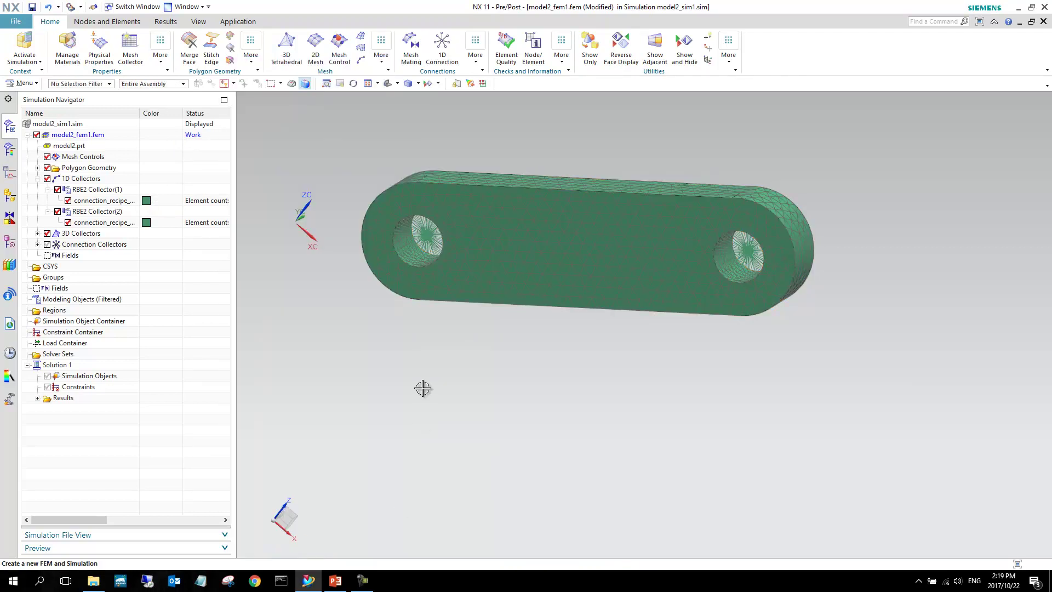
middle_drag(544, 301, 523, 320)
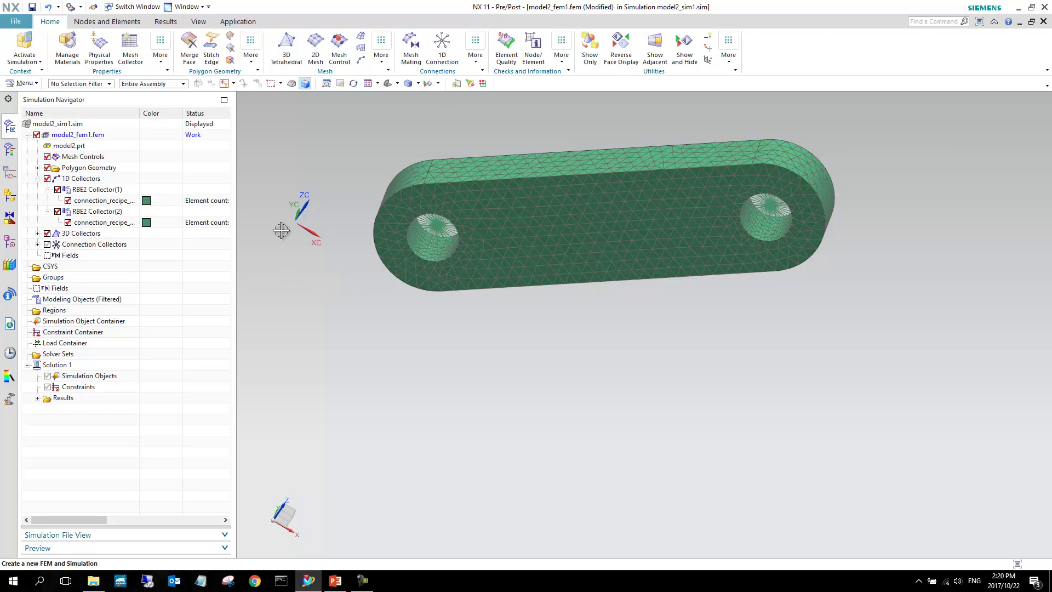
Step: Activate the simulation and fix all six boundary DOF at the left hole centre
click(30, 44)
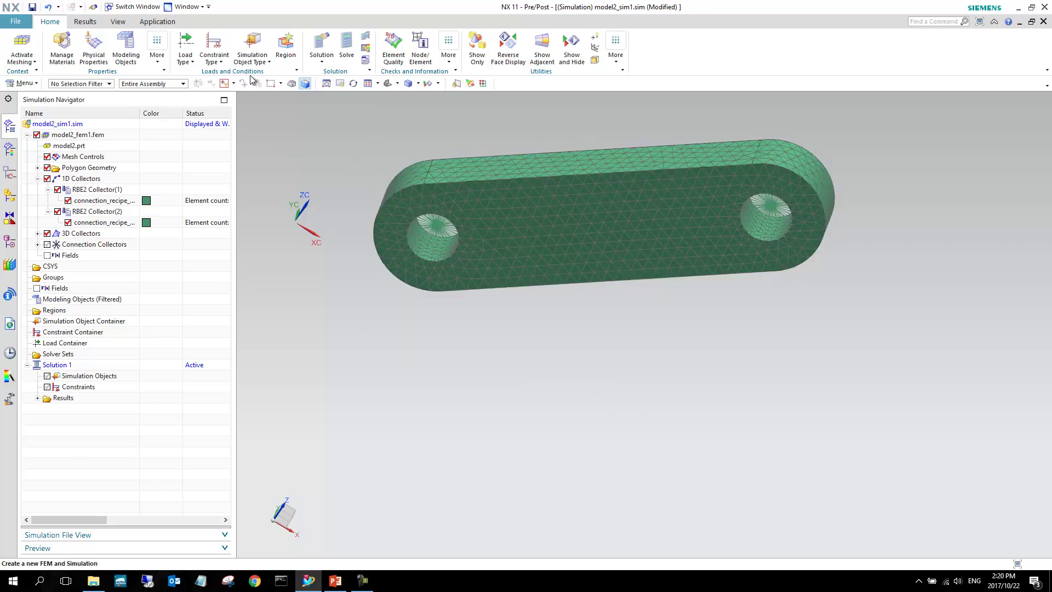
click(222, 62)
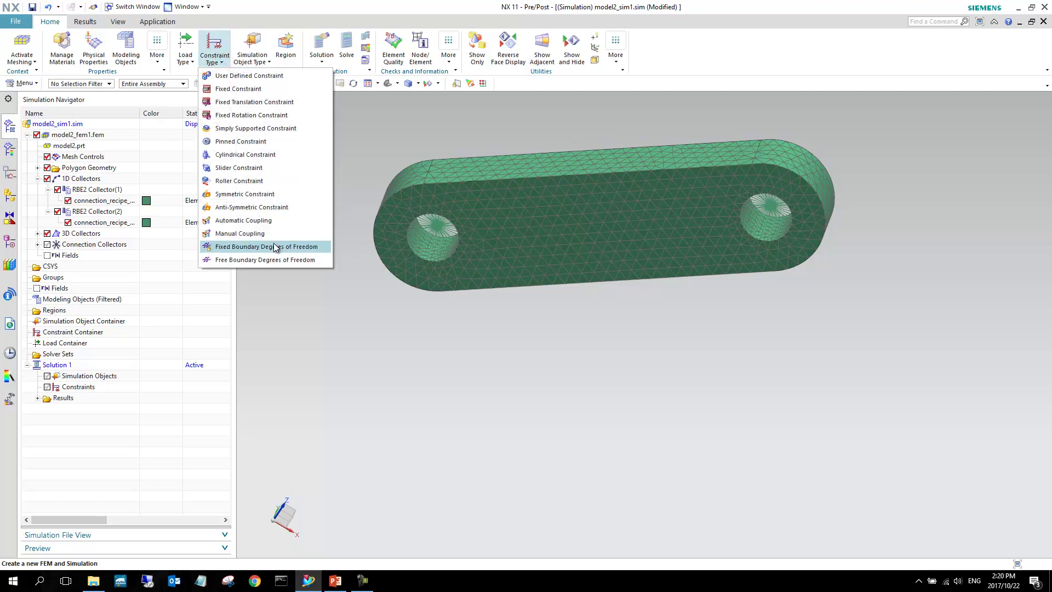
click(306, 247)
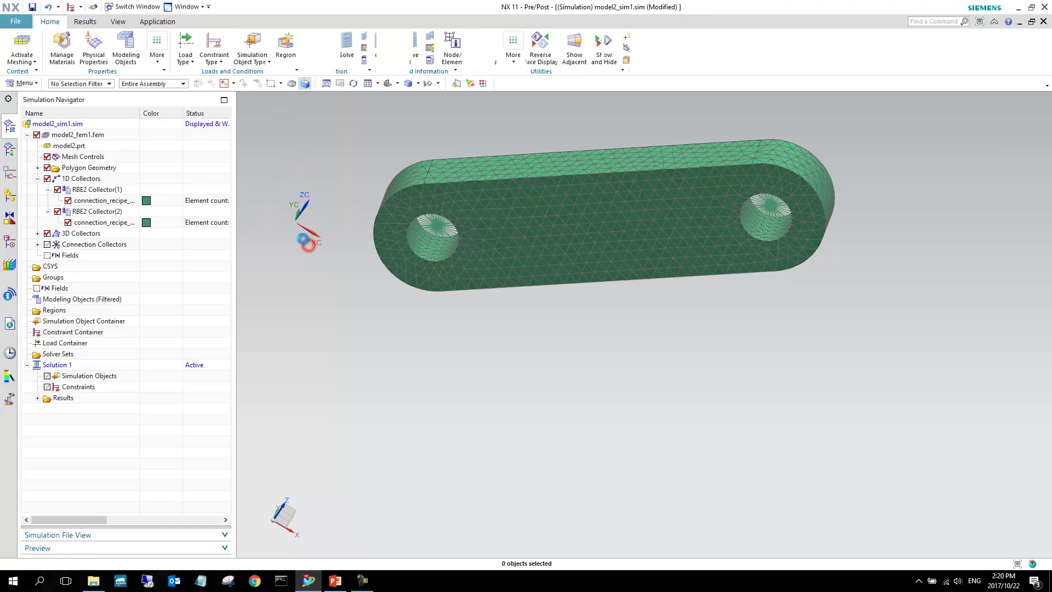
click(437, 226)
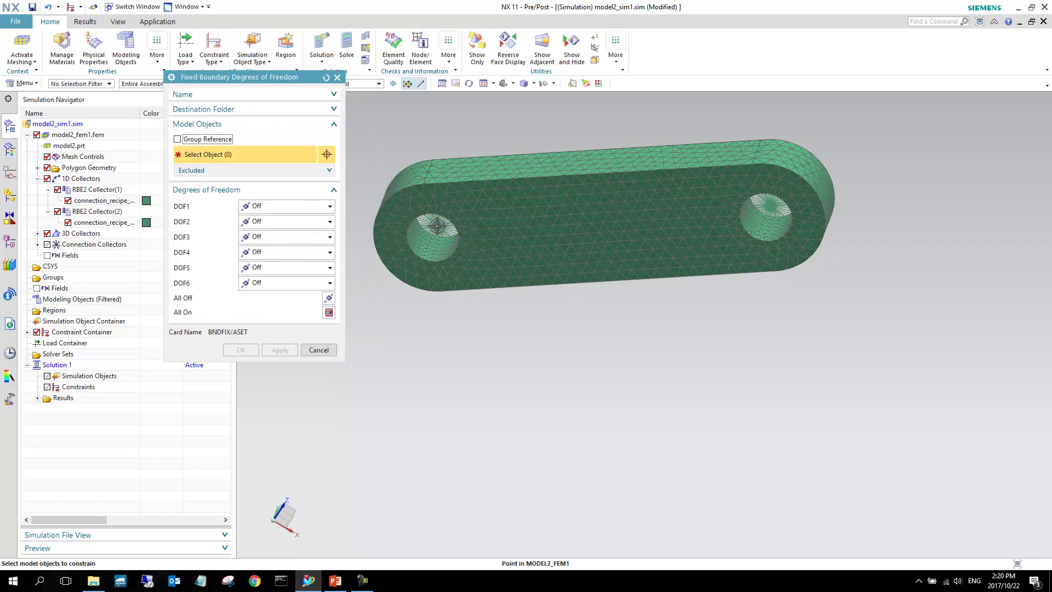
click(328, 312)
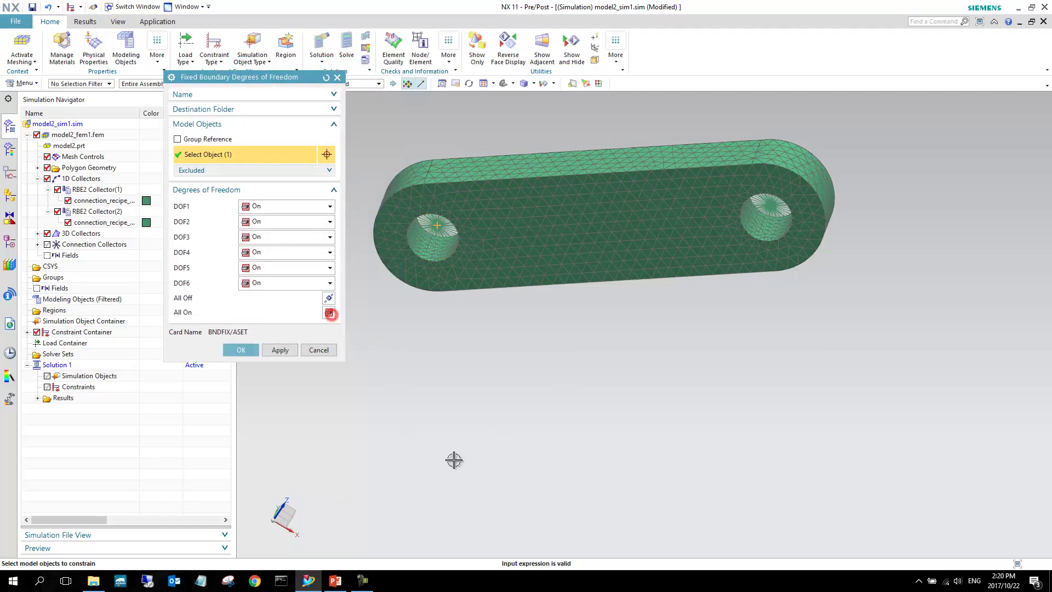
click(279, 350)
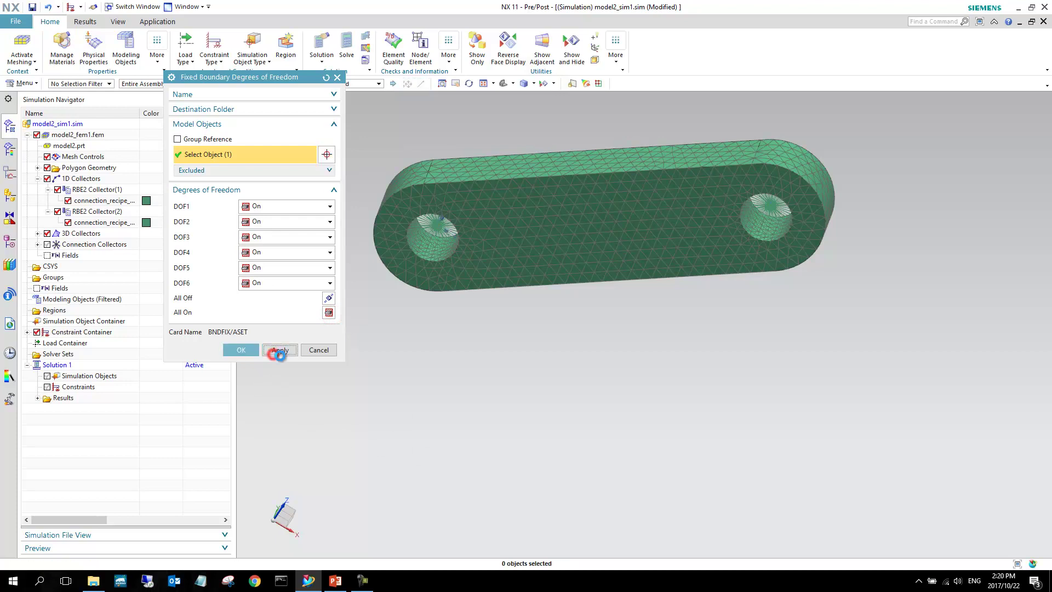
Step: Fix all six boundary DOF at the right hole centre as well
click(766, 204)
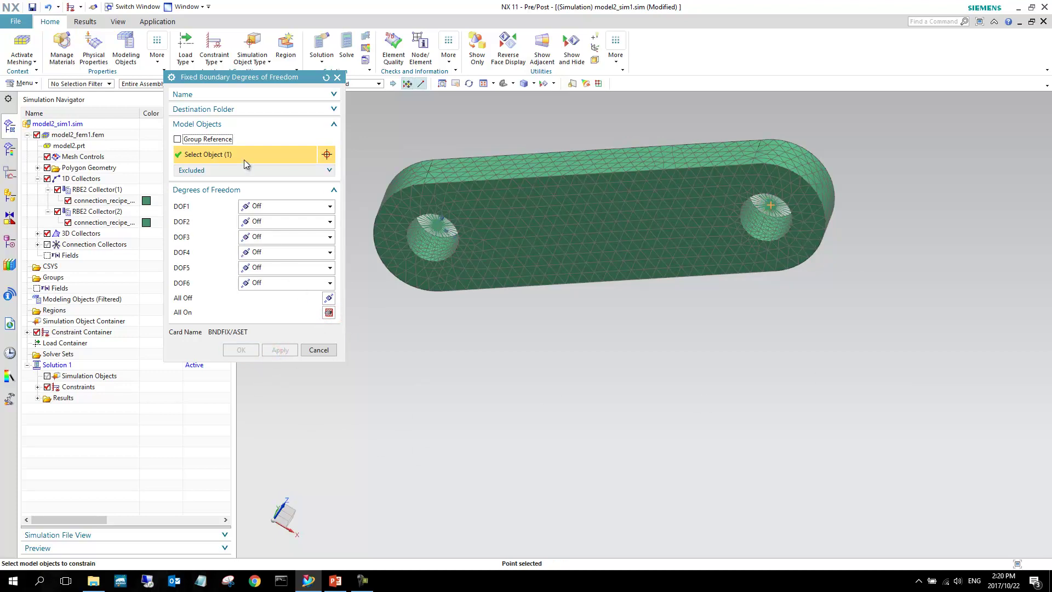
click(329, 313)
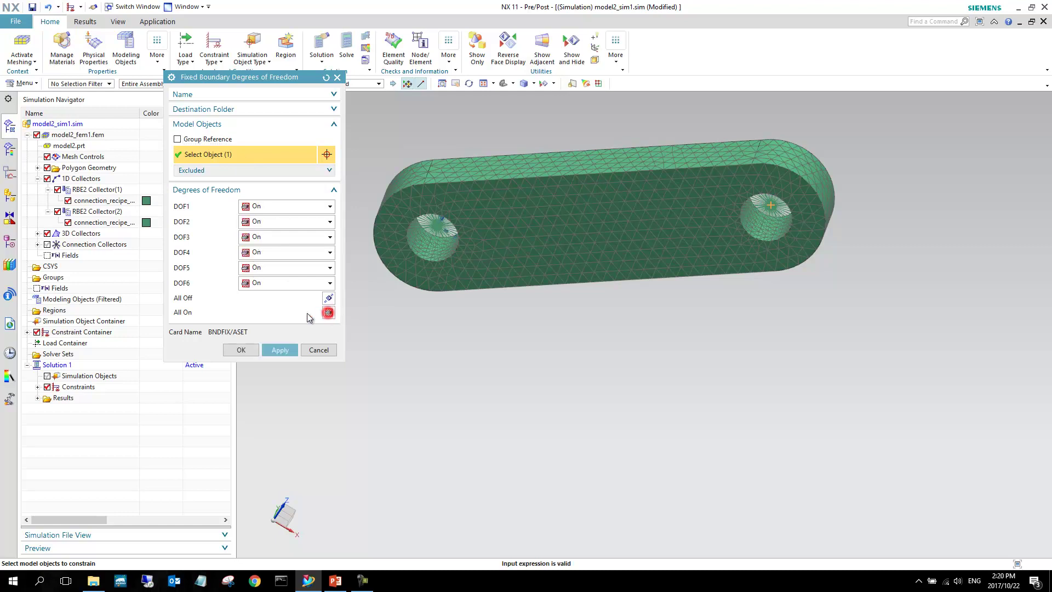
click(240, 350)
middle_drag(551, 391, 623, 337)
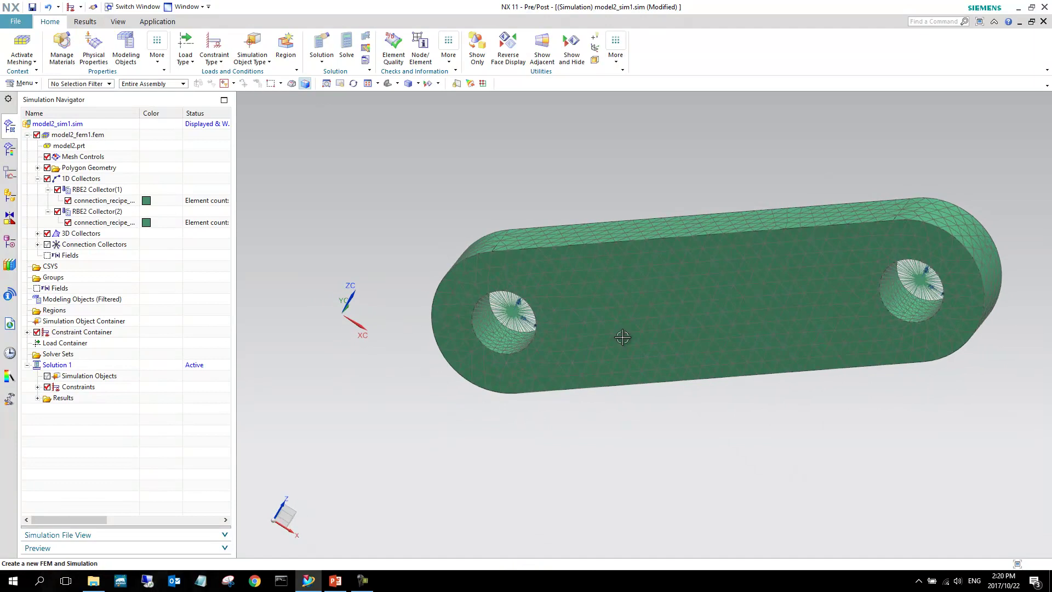
scroll(422, 350, down, 3)
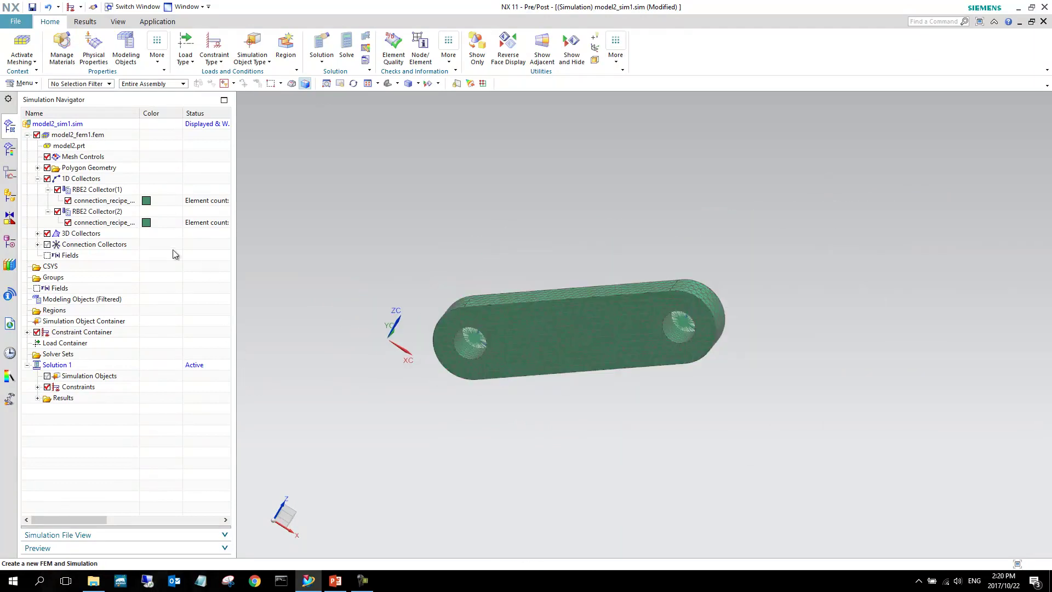
Step: Launch the solve of Solution 1 from its Simulation Navigator context menu
click(37, 179)
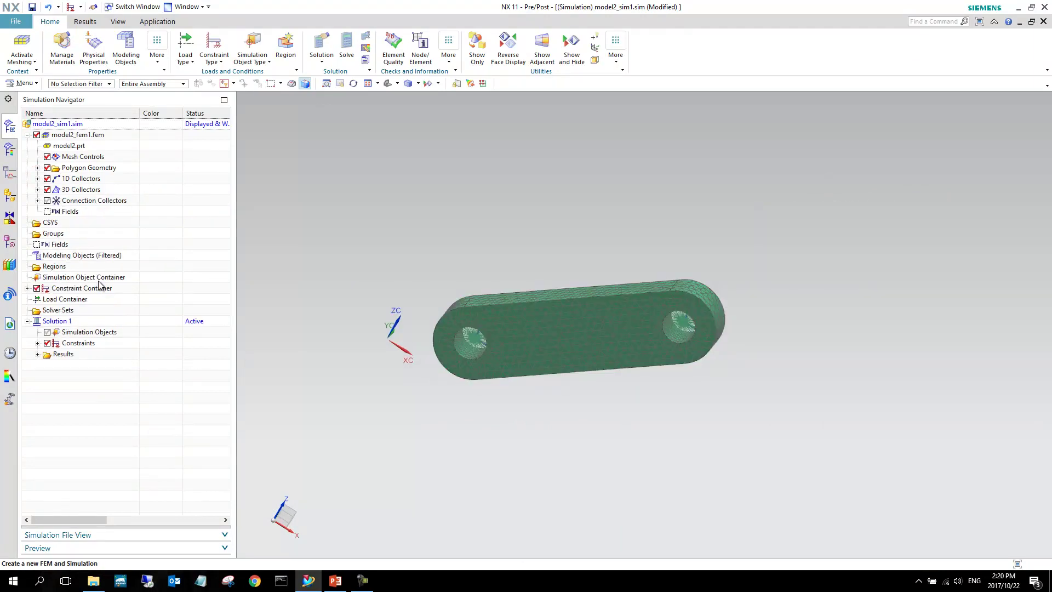
right_click(68, 324)
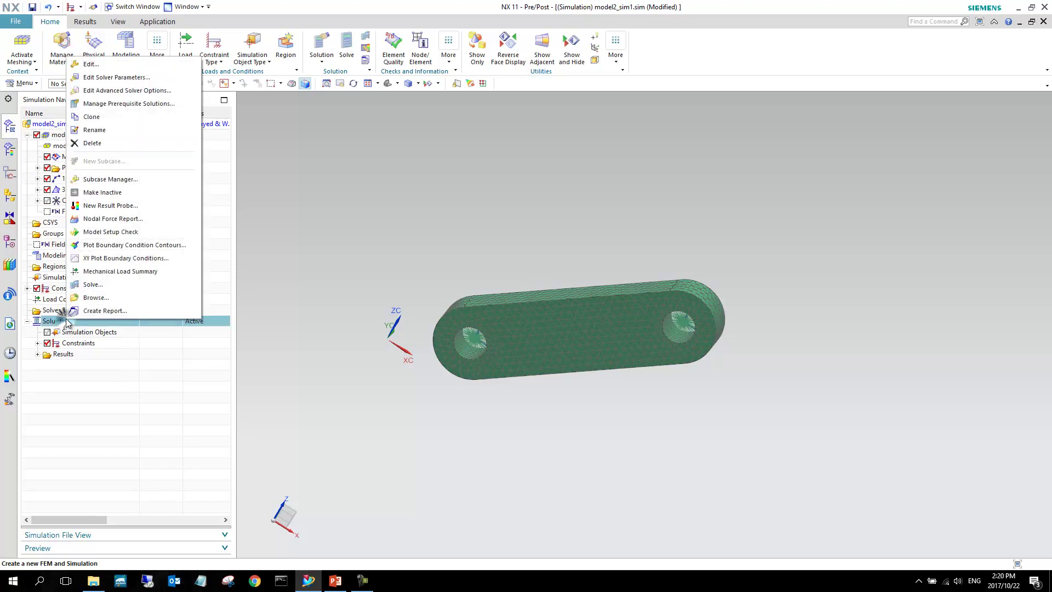
click(120, 286)
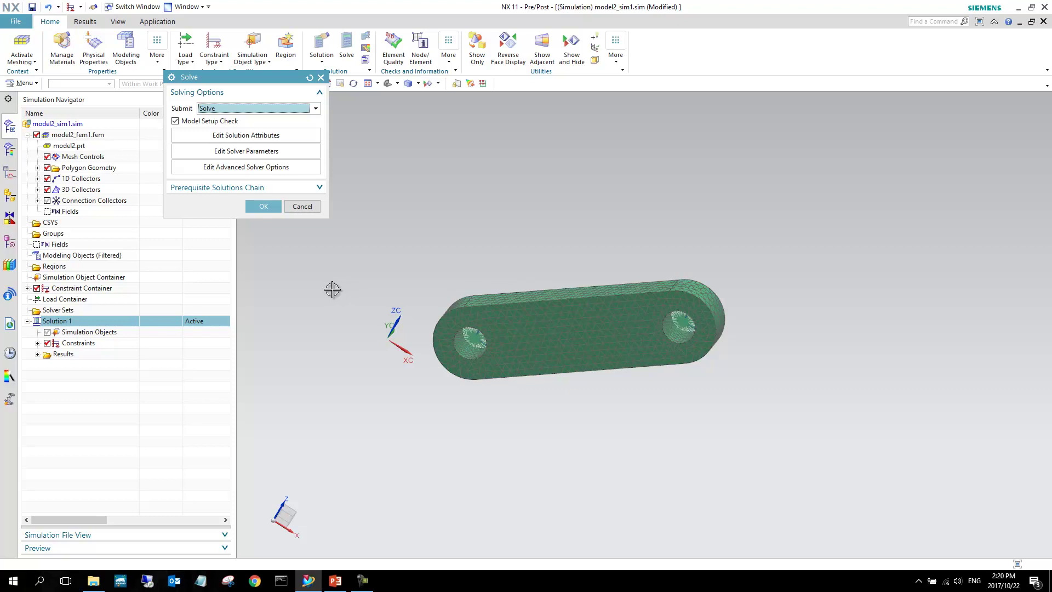
click(262, 206)
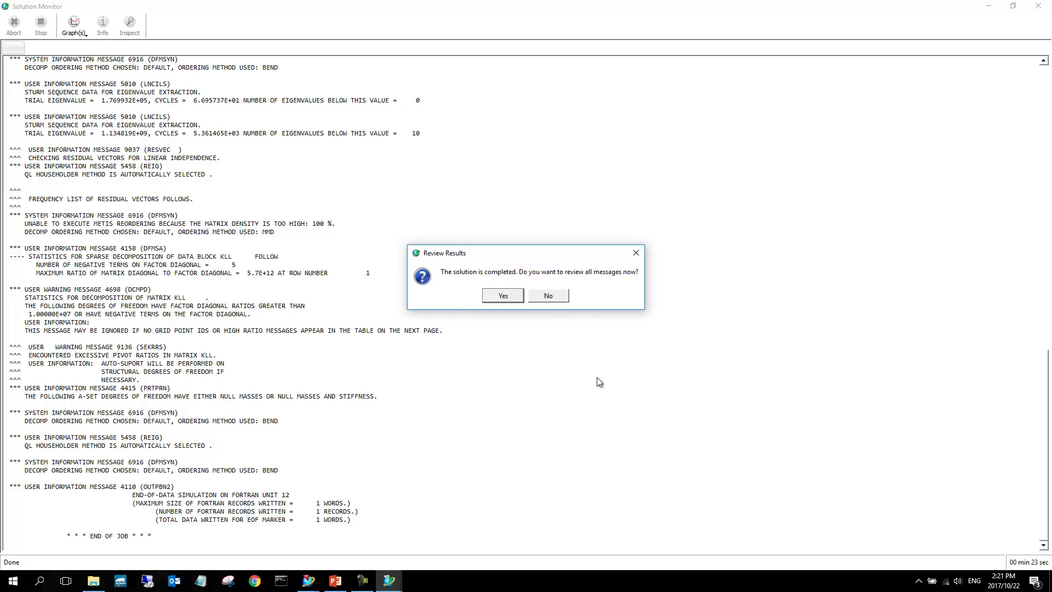
Step: Close the solver Information log and Analysis Job Monitor, then expand Results to show Structural
click(548, 296)
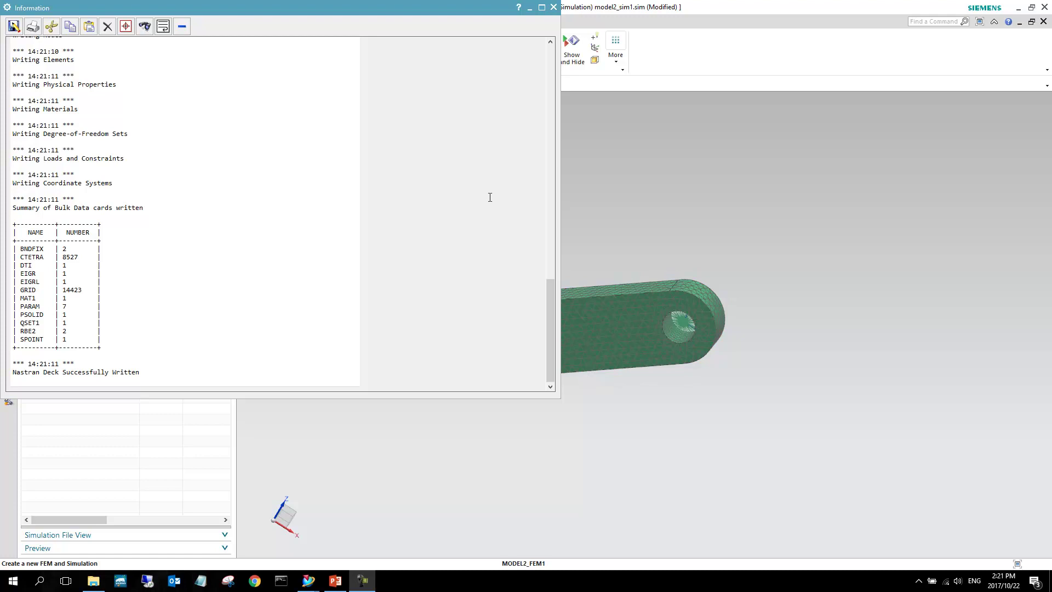
scroll(313, 177, up, 12)
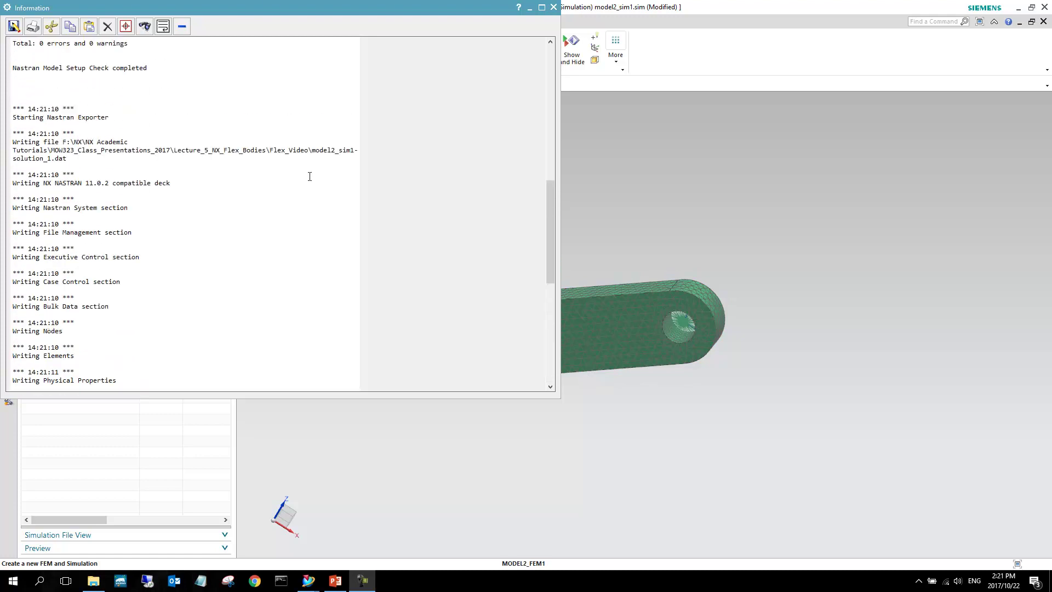
scroll(304, 176, down, 6)
scroll(293, 167, up, 10)
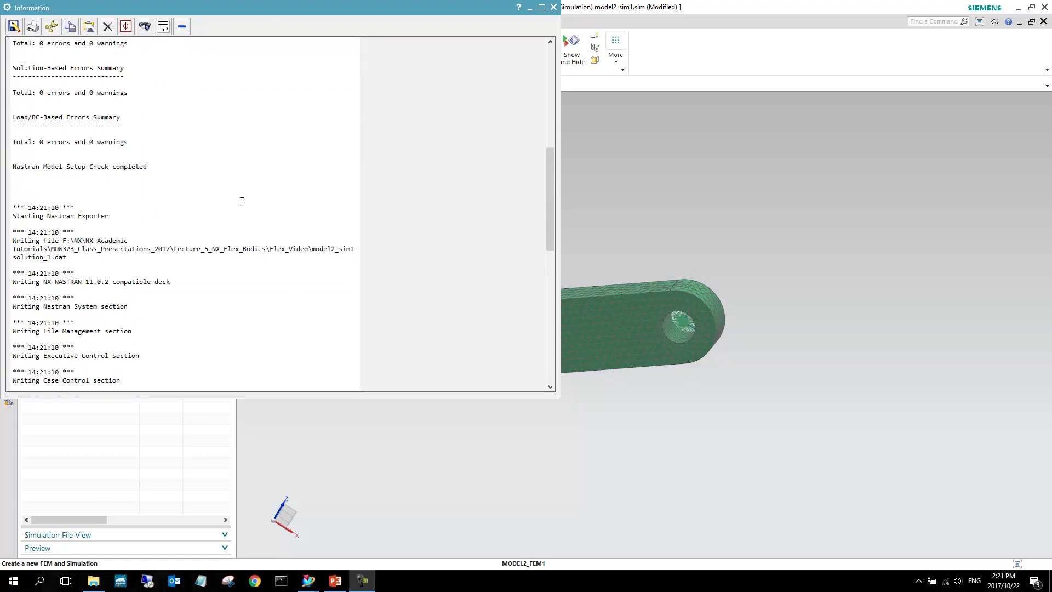
scroll(242, 202, down, 15)
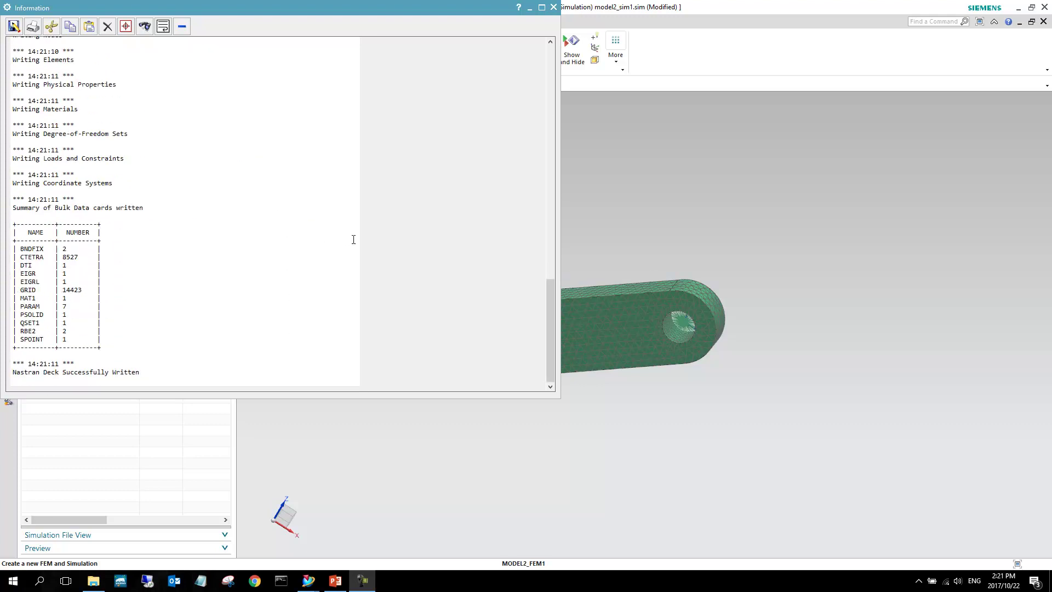
click(554, 8)
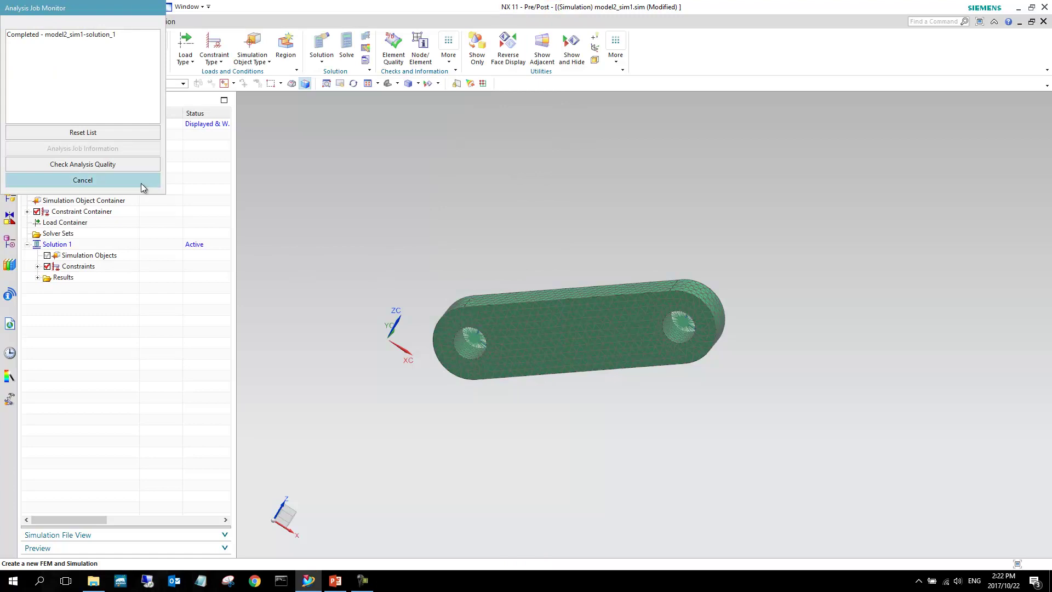
click(83, 180)
click(37, 277)
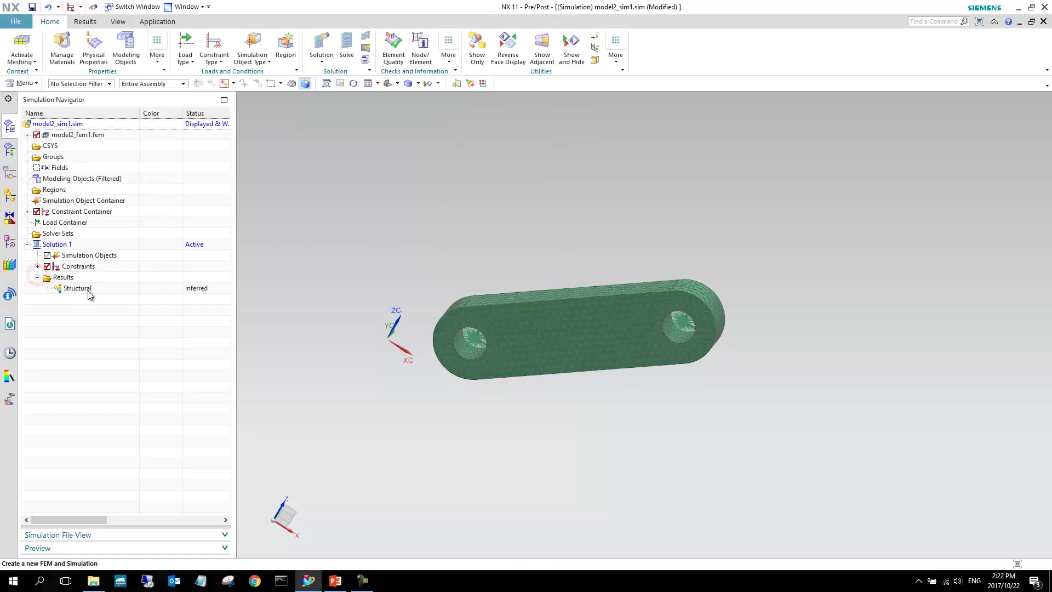
Step: Plot Mode 7 (842.112 Hz) nodal displacement contours from the Structural result
double_click(78, 287)
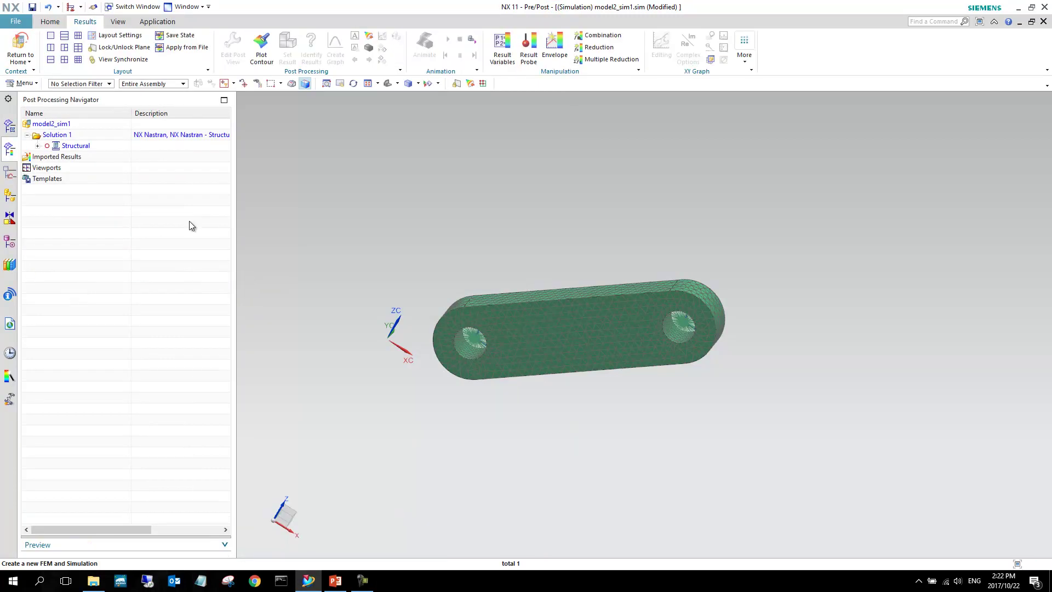
click(38, 146)
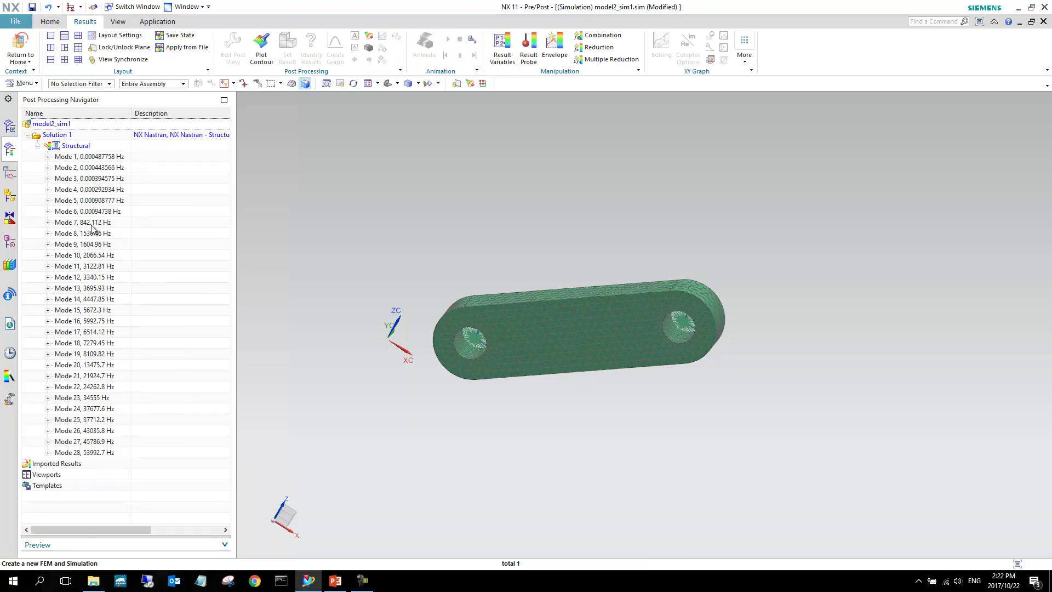
click(48, 223)
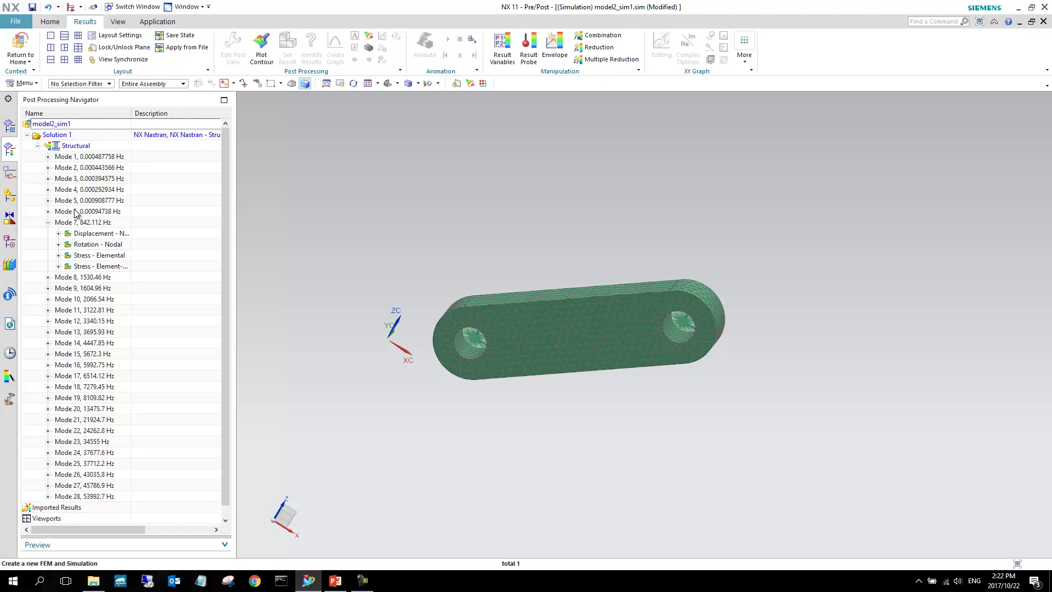
double_click(116, 236)
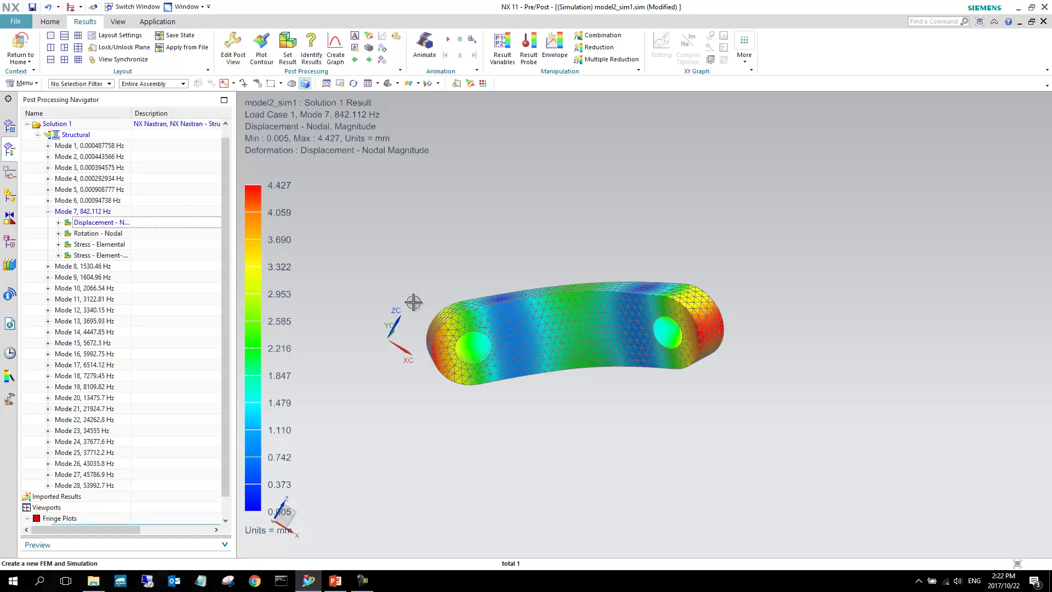
Step: Play Mode 7 as a full-cycle Modal animation with 300 frames and 8 ms delay
middle_drag(501, 320, 503, 350)
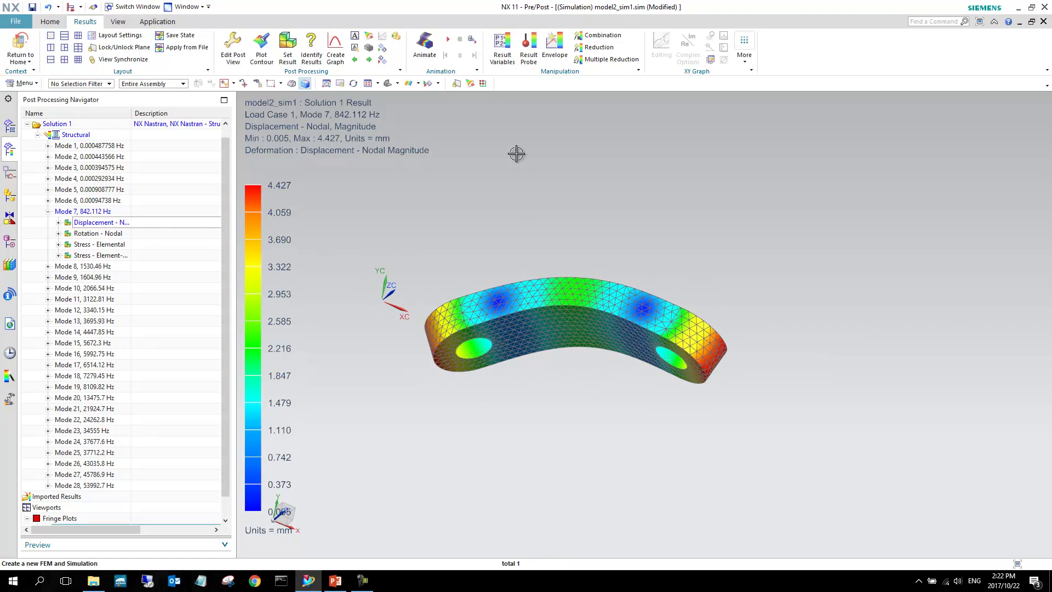
click(436, 58)
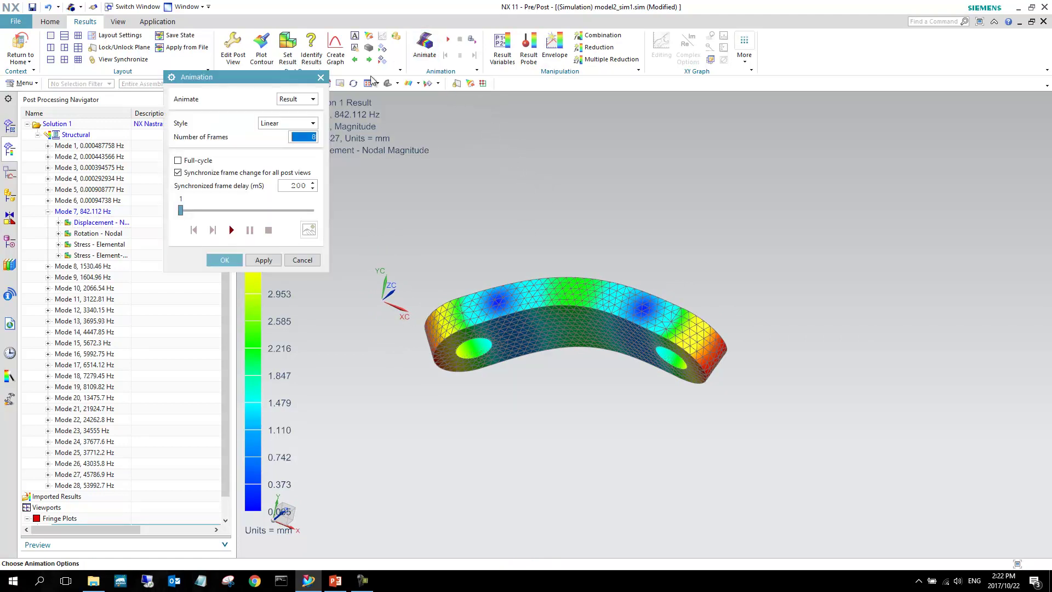
click(307, 123)
click(291, 142)
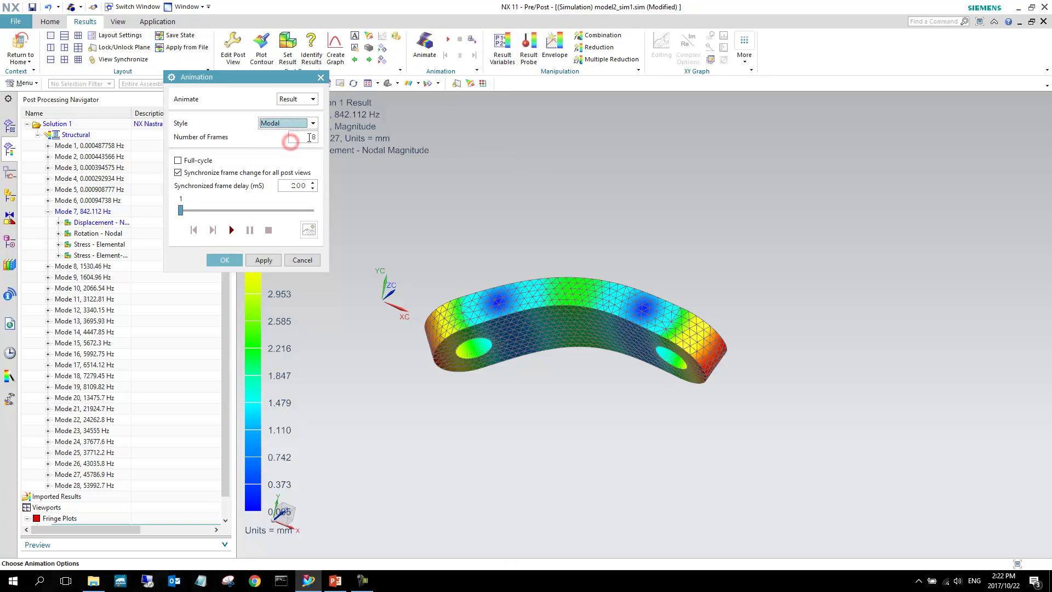
double_click(310, 137)
text(300)
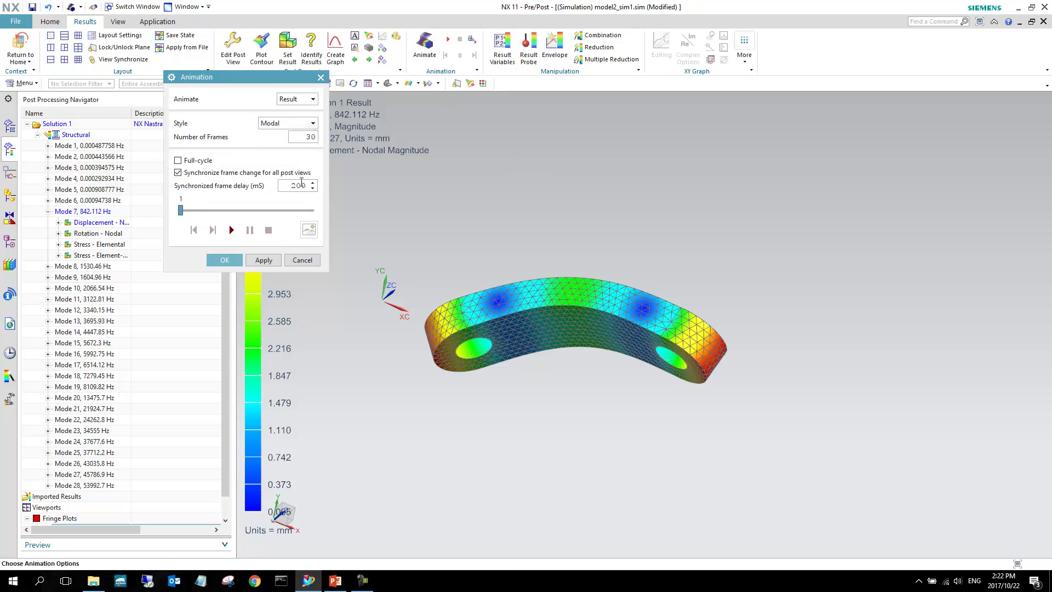
double_click(300, 185)
text(8)
click(206, 163)
click(231, 229)
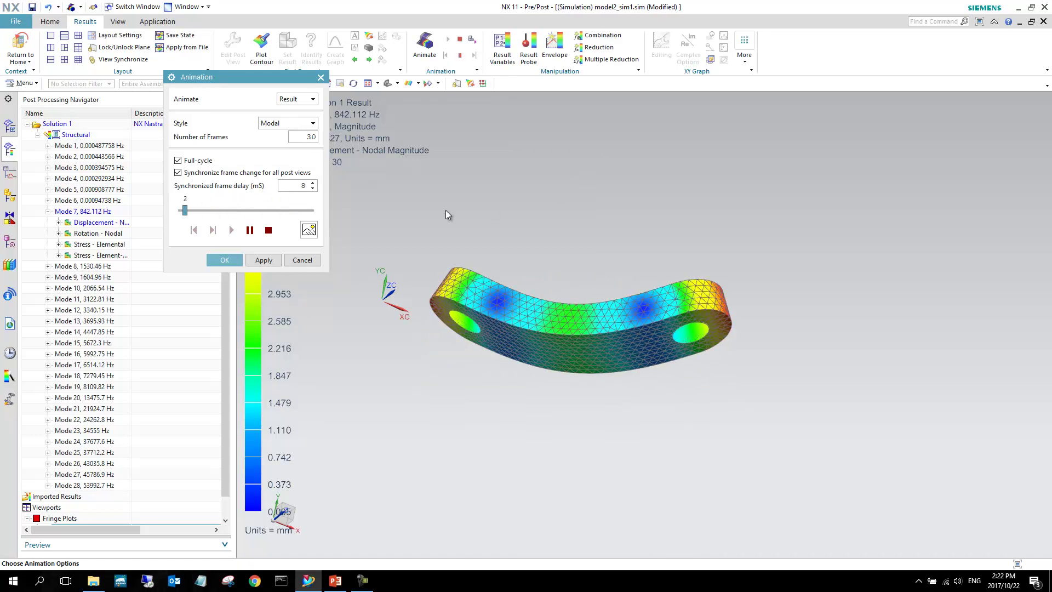
click(232, 257)
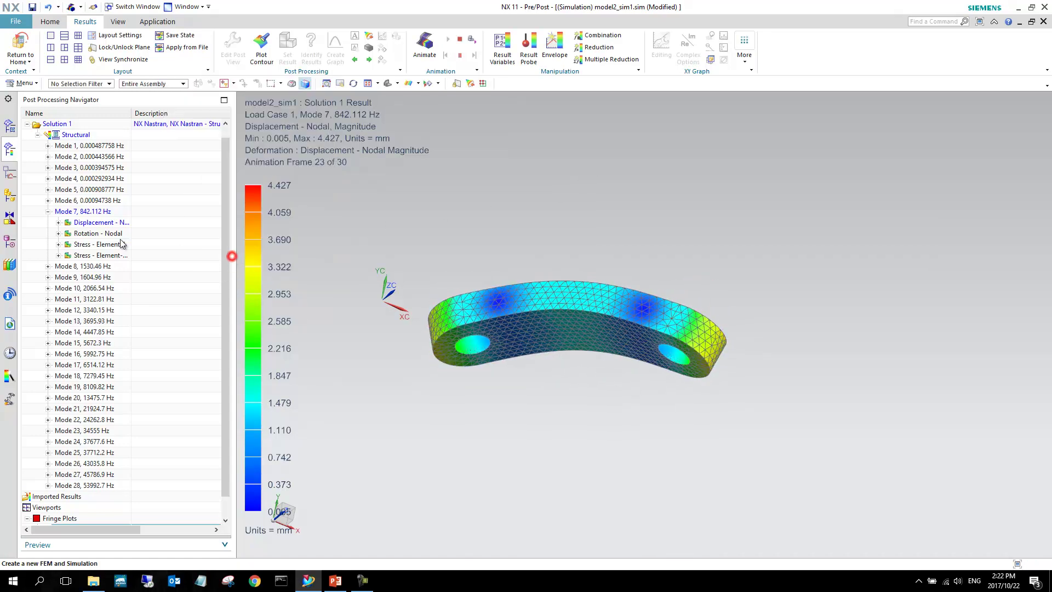
Step: Plot Mode 14 (4447.85 Hz) nodal displacement, then return to the simulation view
click(47, 332)
double_click(101, 343)
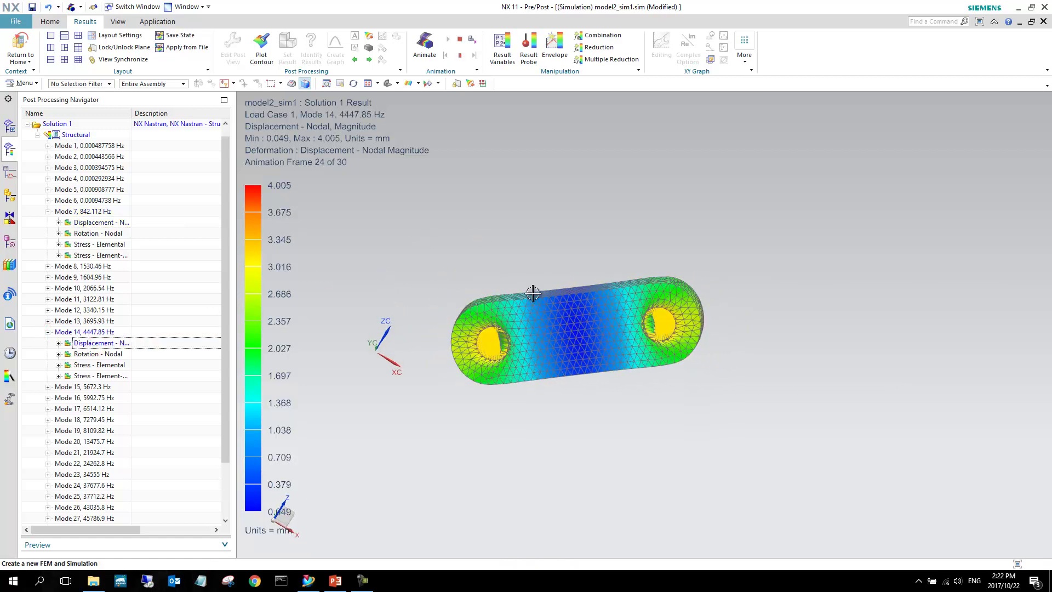
middle_drag(545, 372, 537, 277)
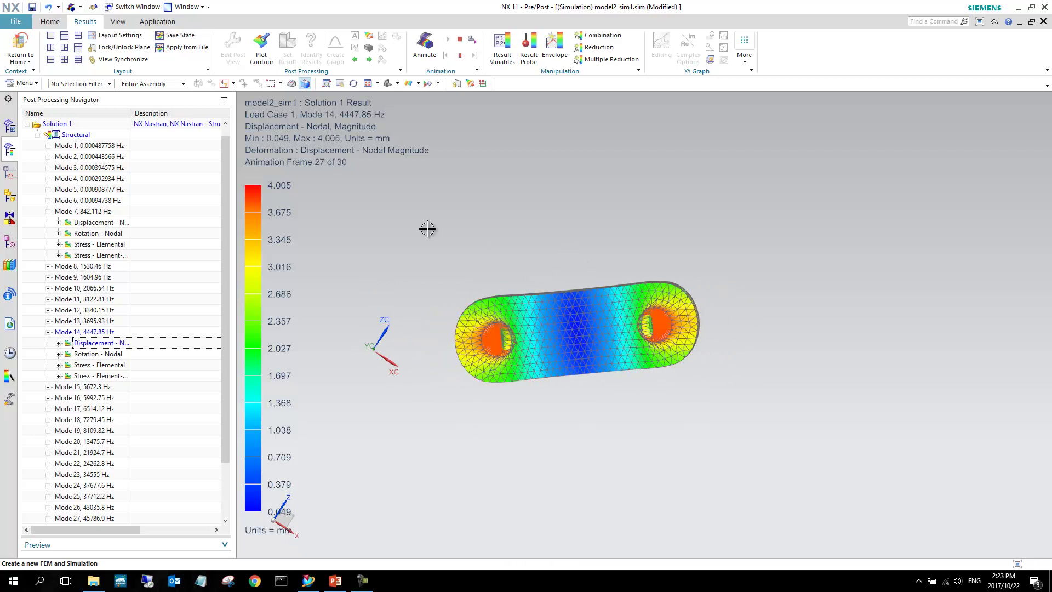
click(22, 44)
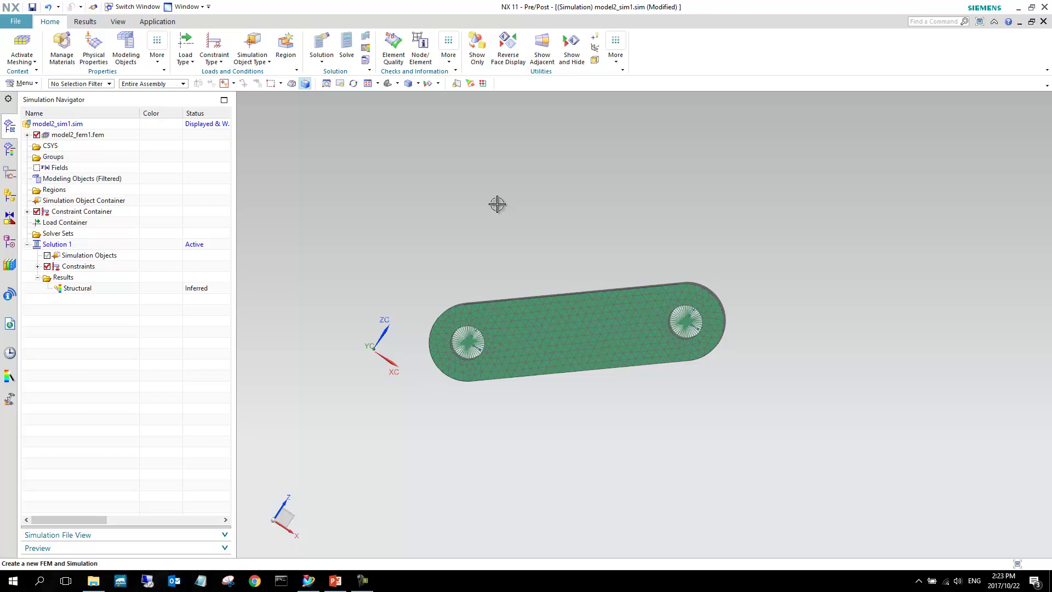
Step: Save the simulation file and switch to the motion_2.sim window
click(33, 8)
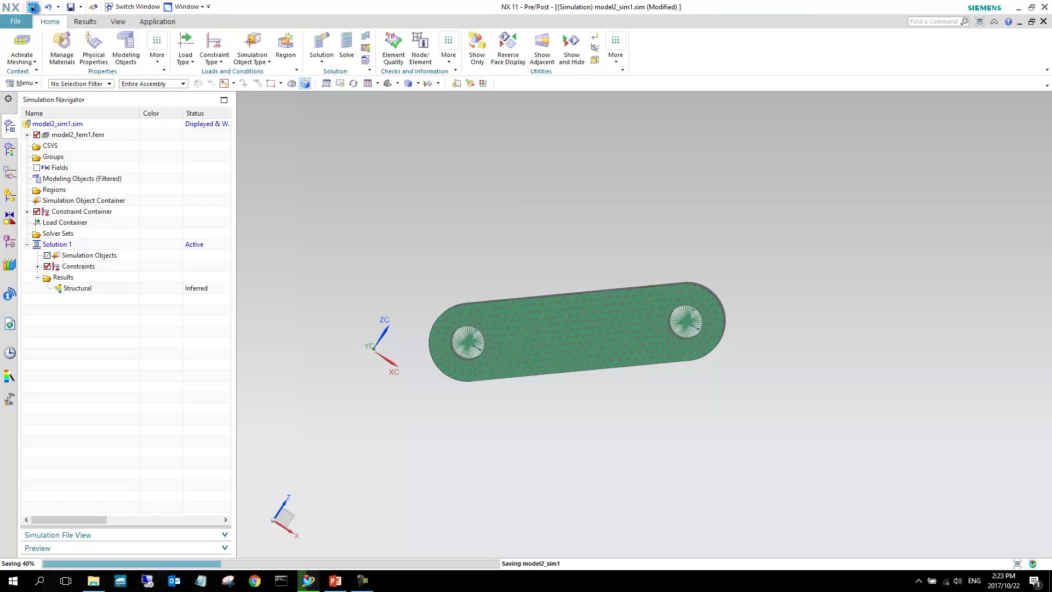
middle_drag(616, 286, 599, 308)
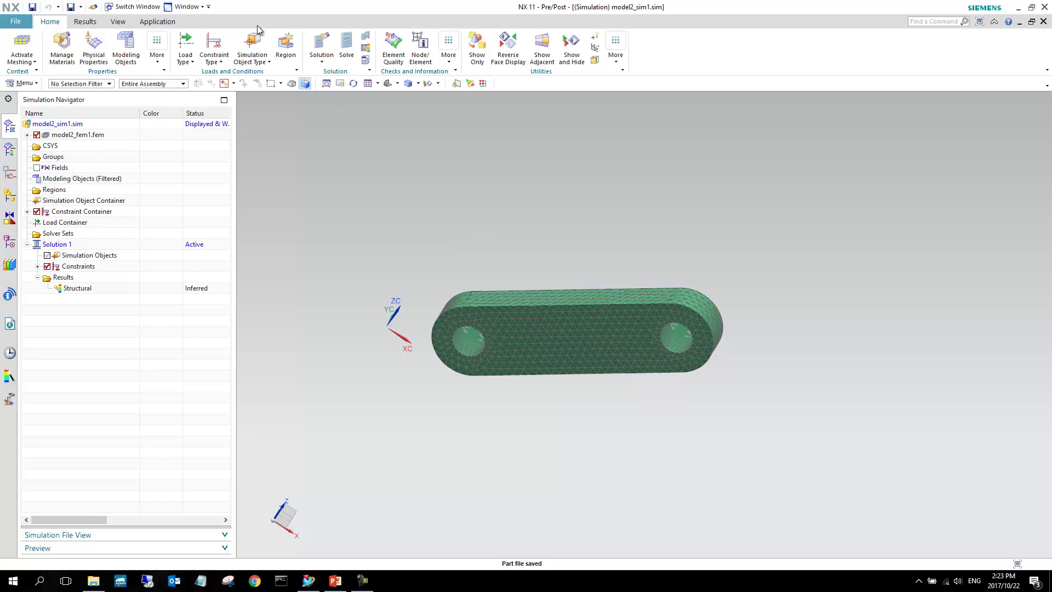
click(187, 7)
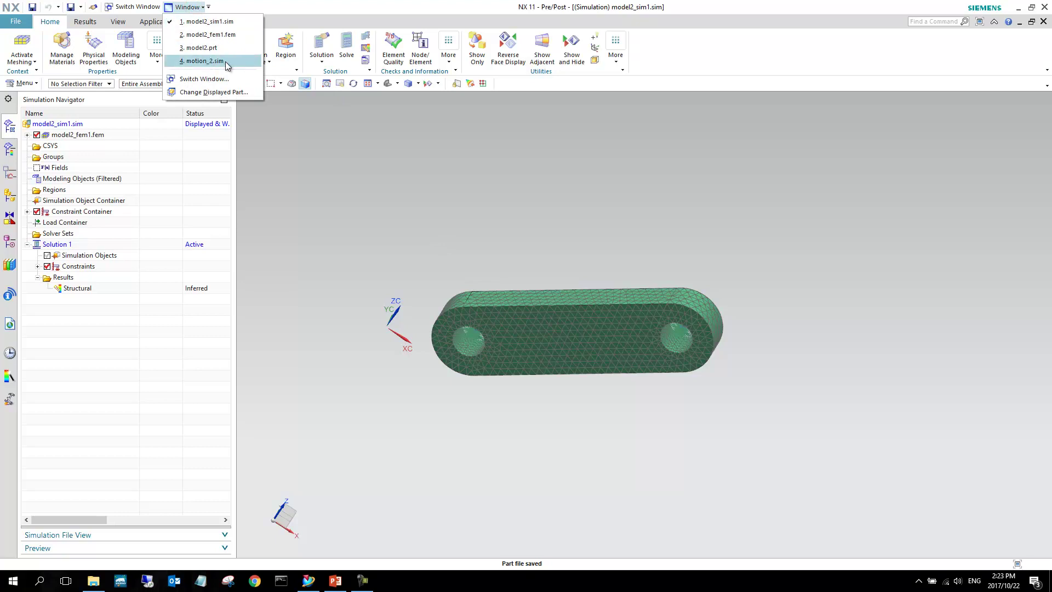
mouse_move(224, 61)
mouse_move(204, 25)
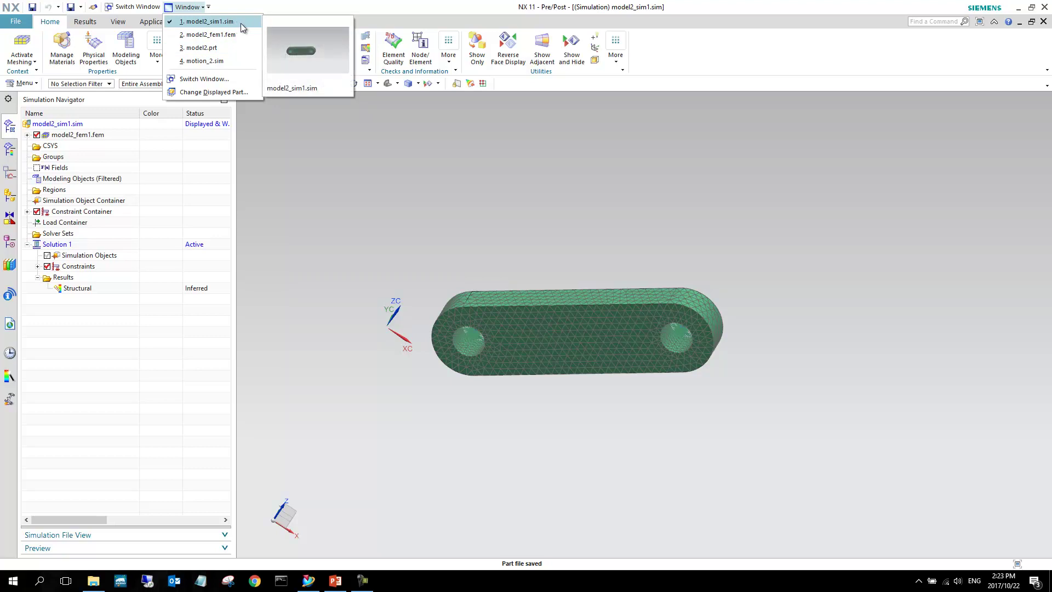
click(230, 63)
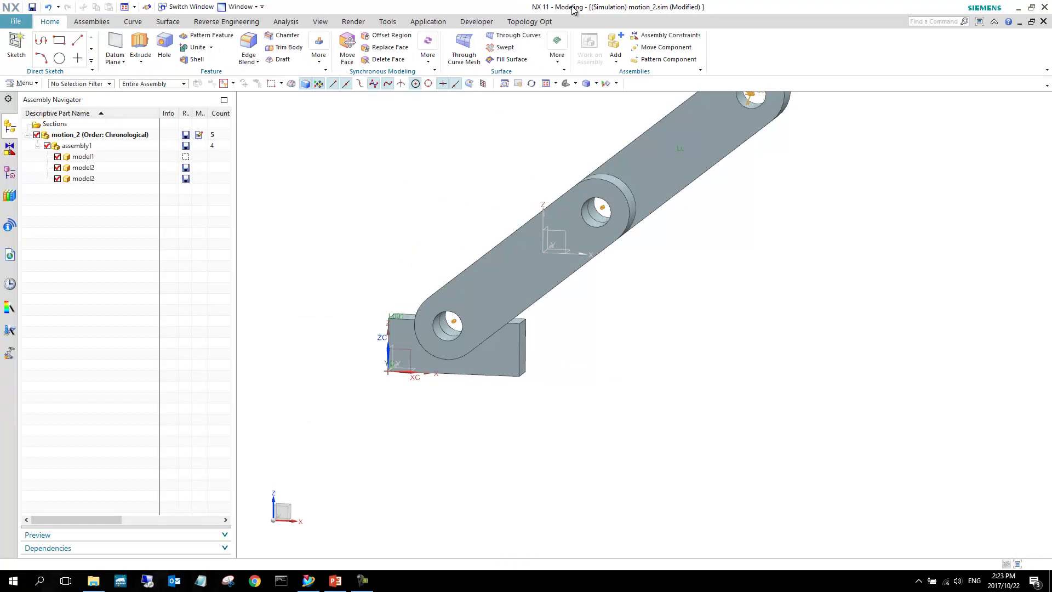
Step: Enter the Motion application and collapse Solution_1's Results in the Motion Navigator
click(428, 21)
click(358, 60)
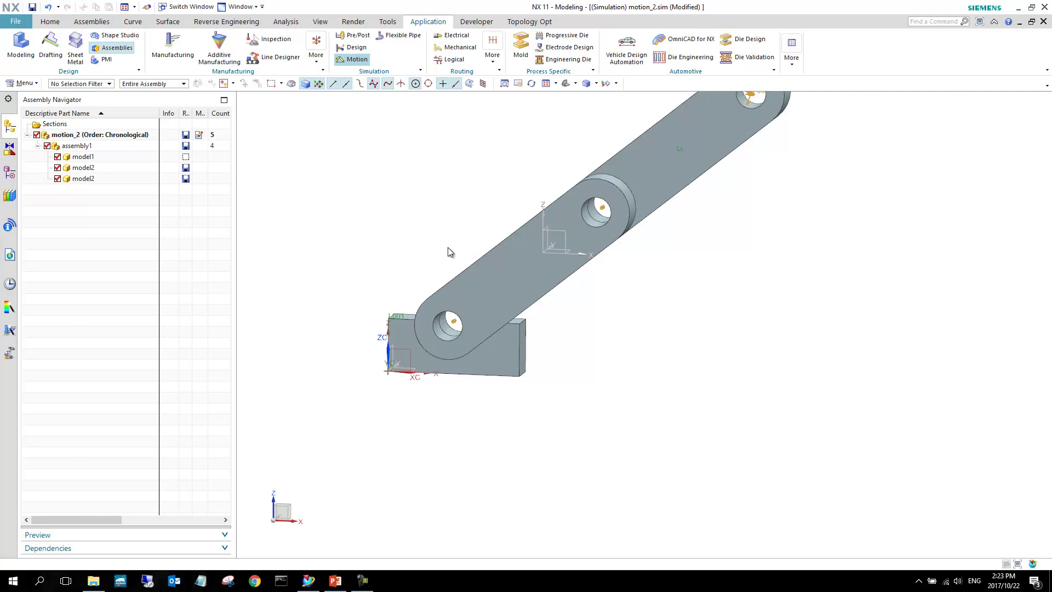
middle_drag(409, 395, 484, 362)
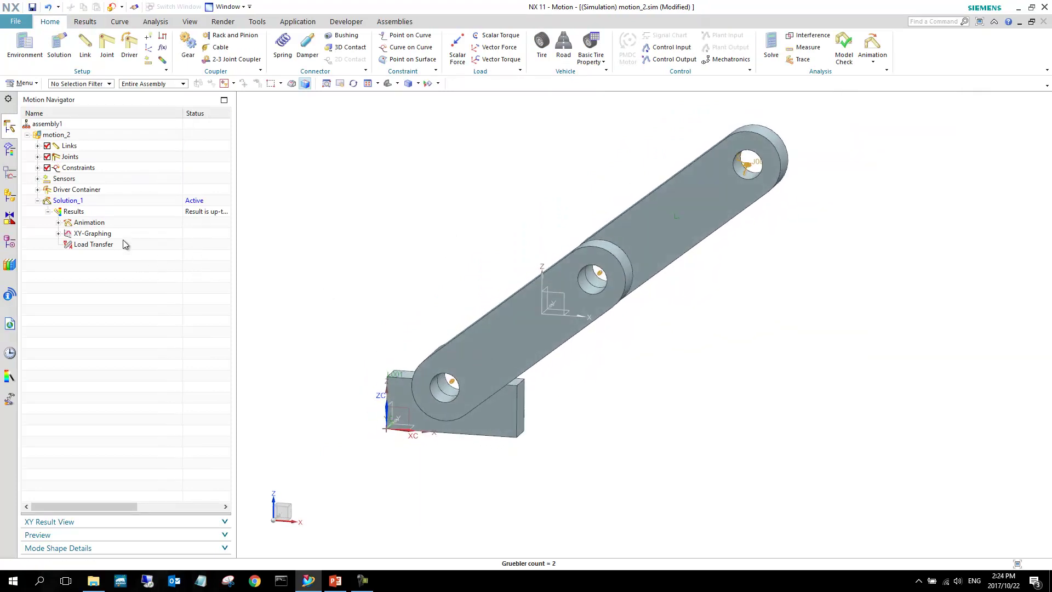
click(48, 212)
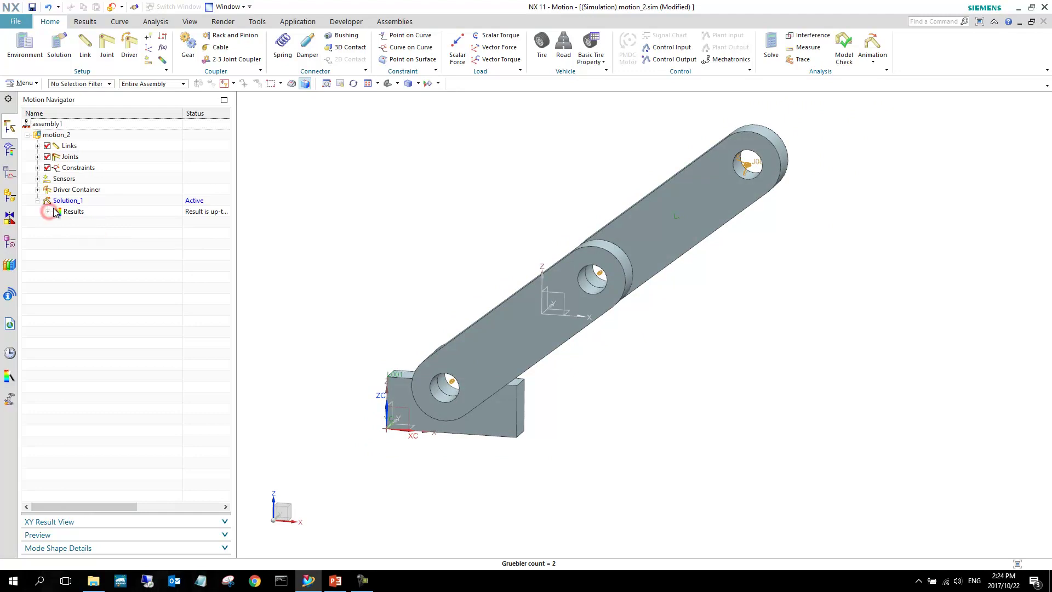
Step: Create Flexible Body solution Solution_3 with 5 sec time and 500 steps on motion_2
right_click(62, 139)
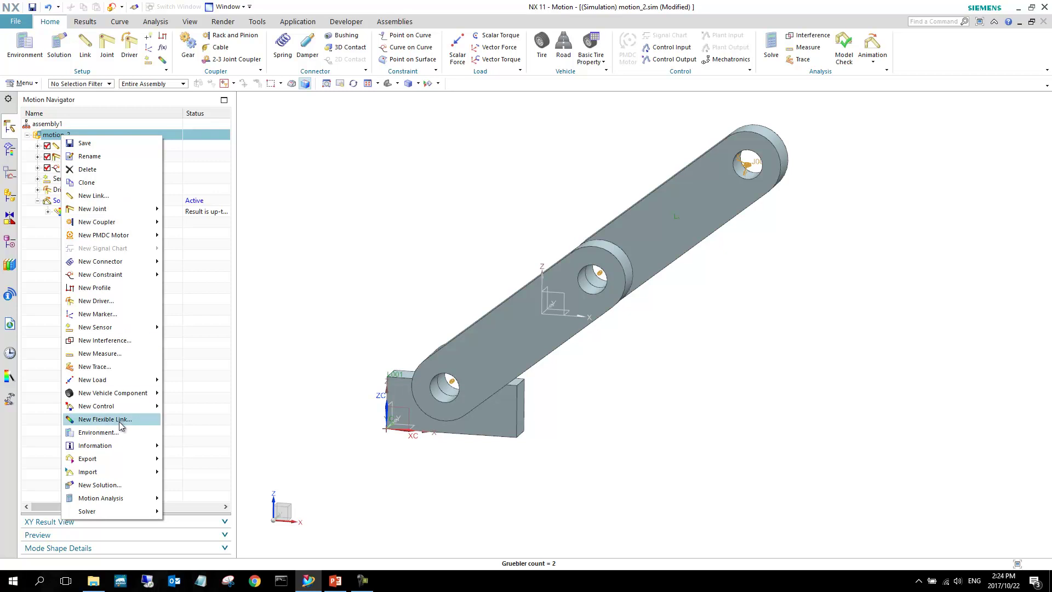
click(124, 486)
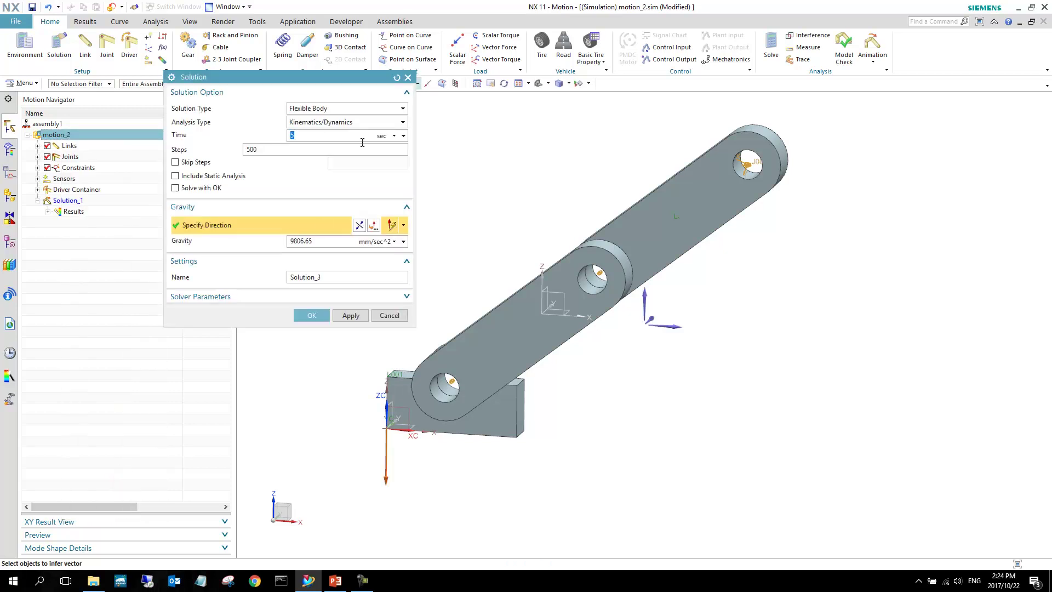
click(331, 109)
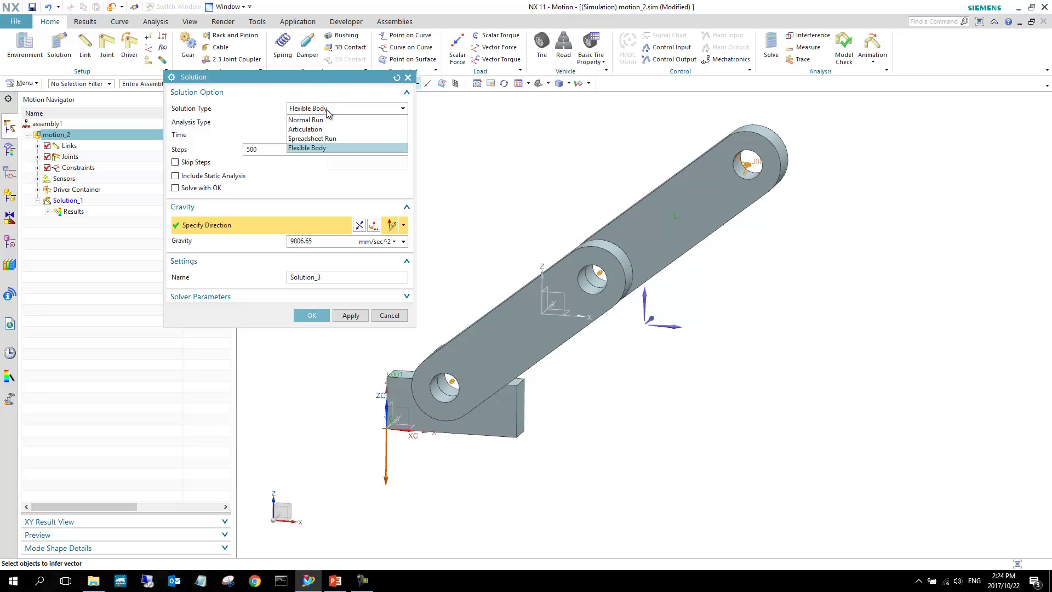
click(328, 110)
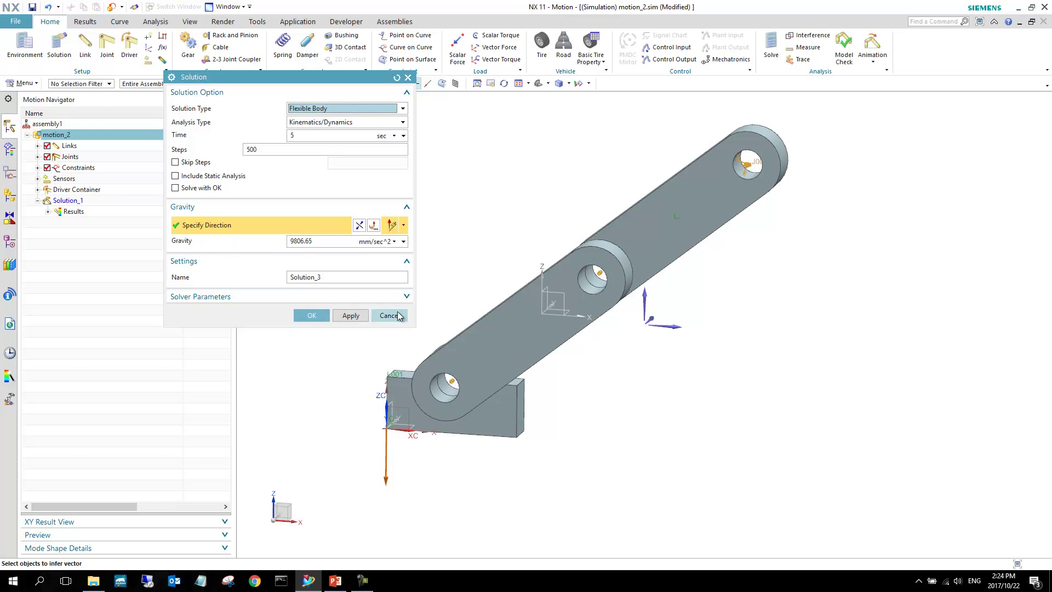
click(312, 315)
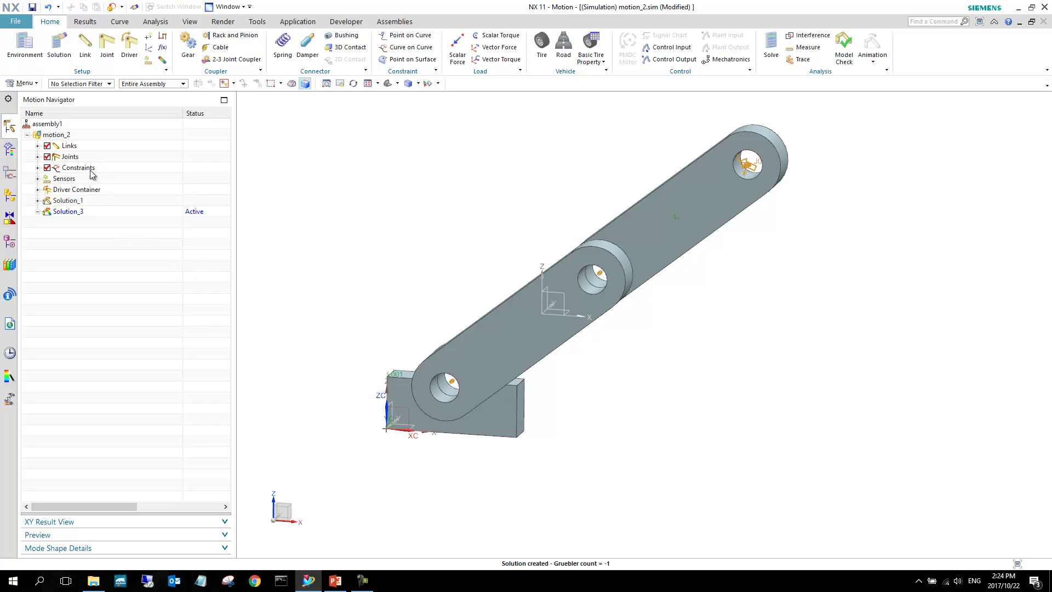
Step: Make link L002 flexible using the model2_sim1-solution_1.op2 results file from Flex_Video
click(162, 61)
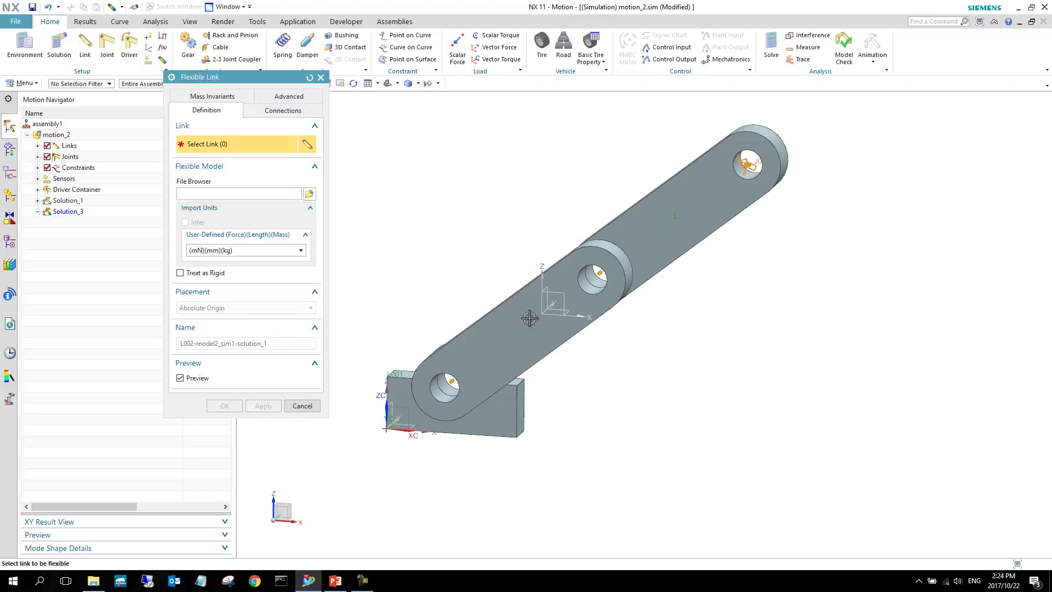
click(514, 340)
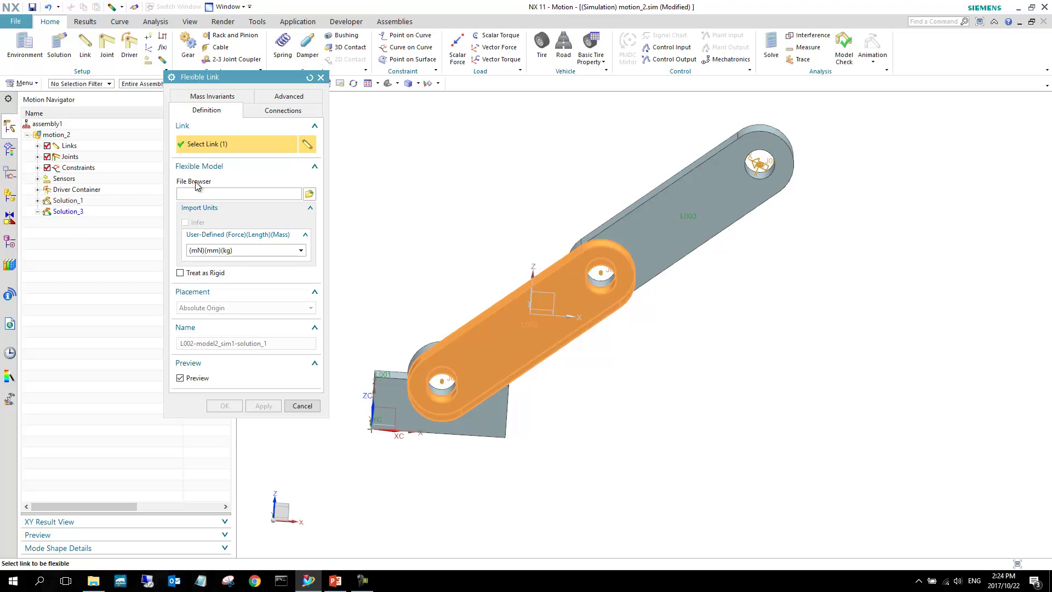
click(309, 195)
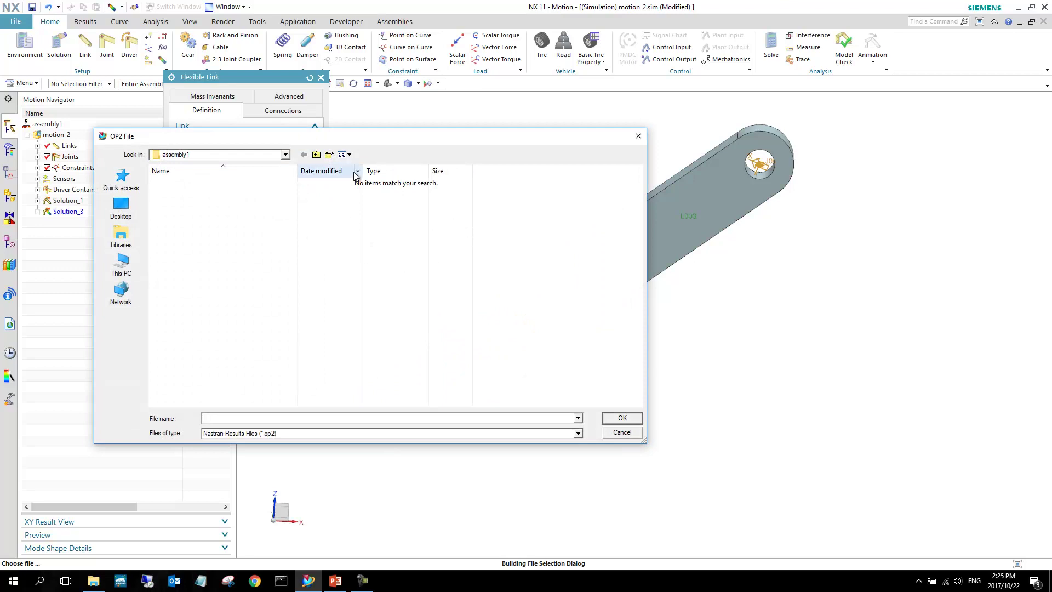
drag(357, 140, 463, 161)
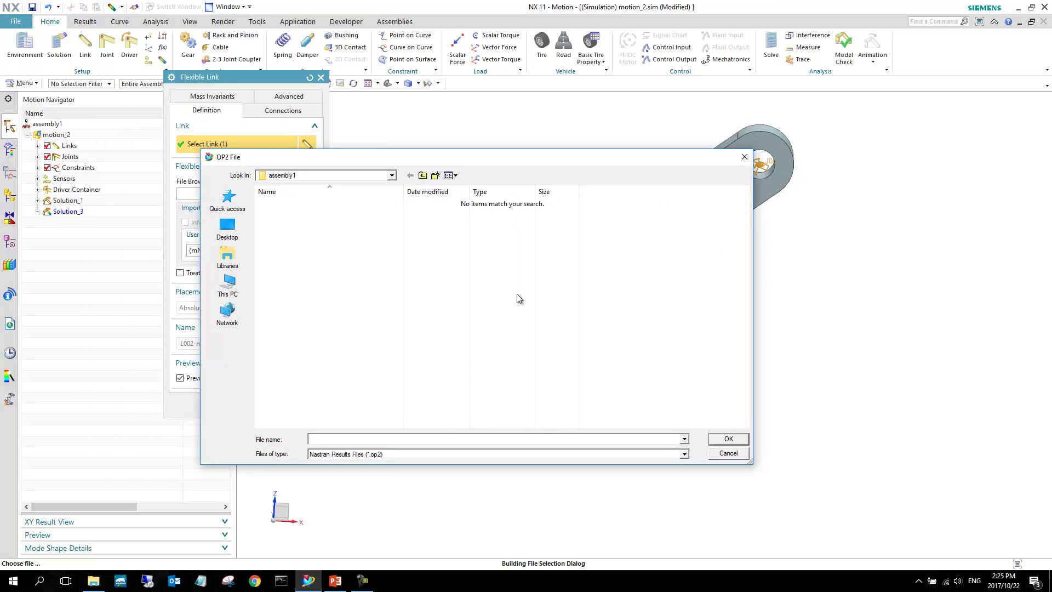
click(423, 175)
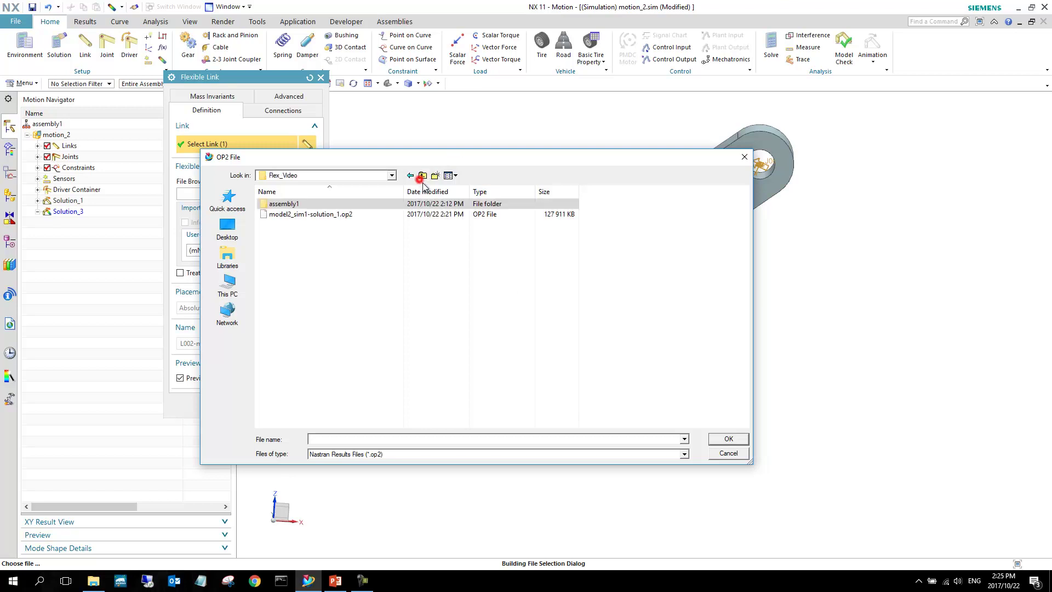
click(353, 217)
click(735, 439)
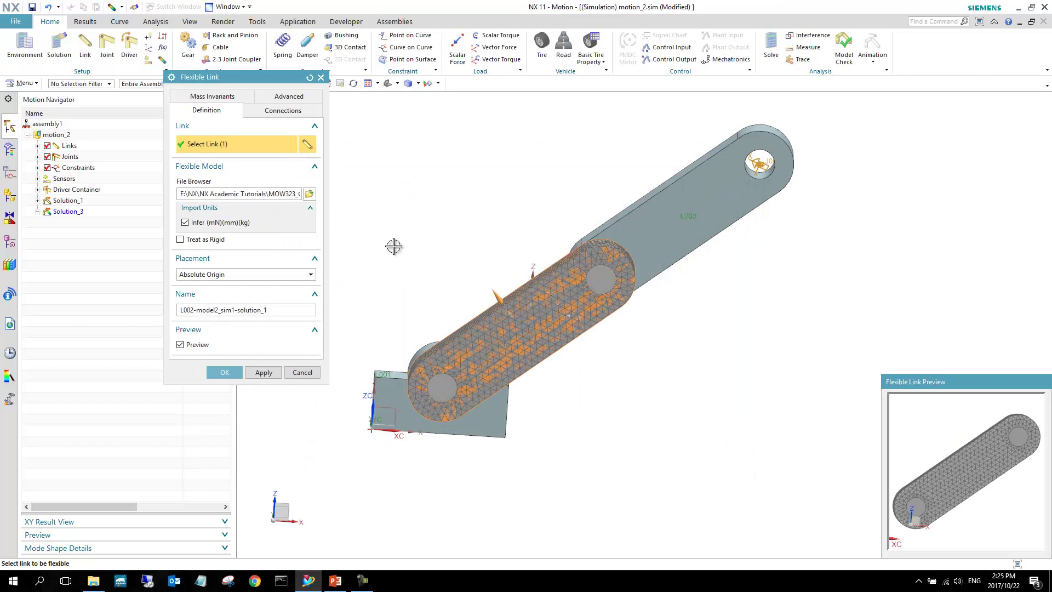
Step: Check the J001.i_marker connection on the Connections tab and create the flexible link
click(296, 111)
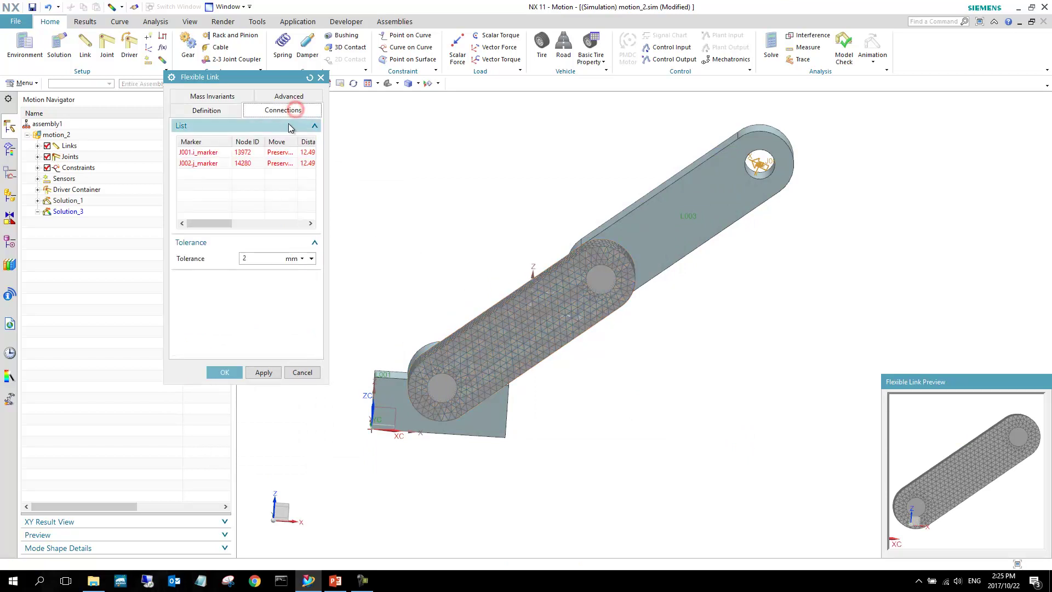
click(218, 153)
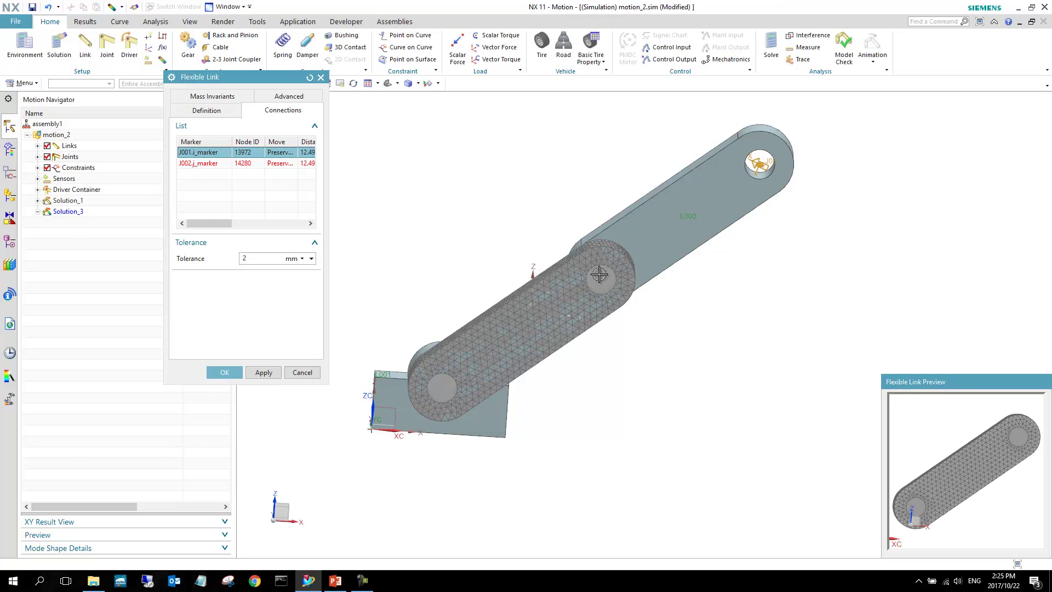
click(222, 111)
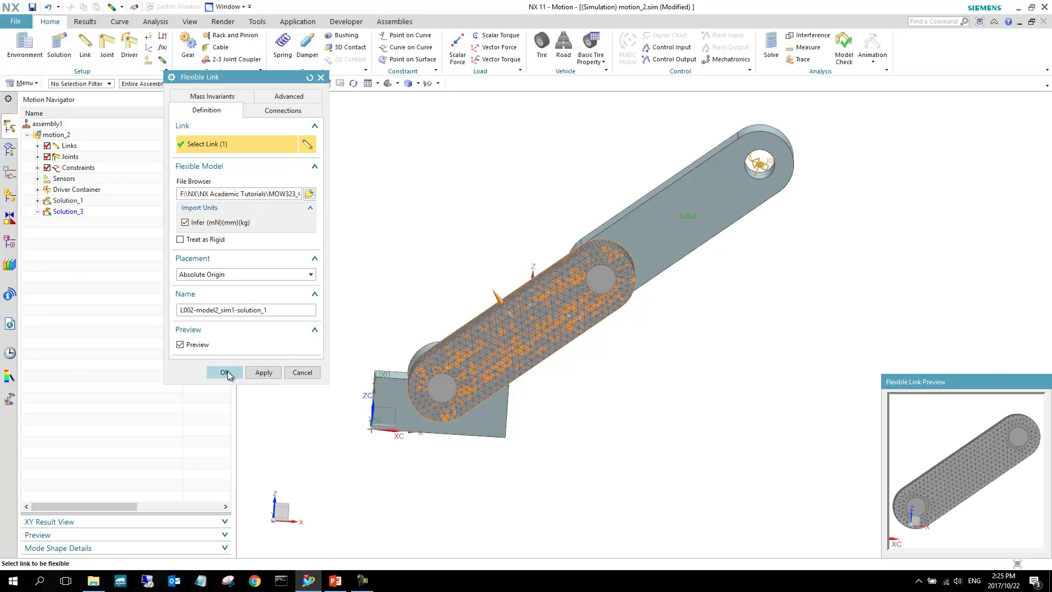
click(224, 372)
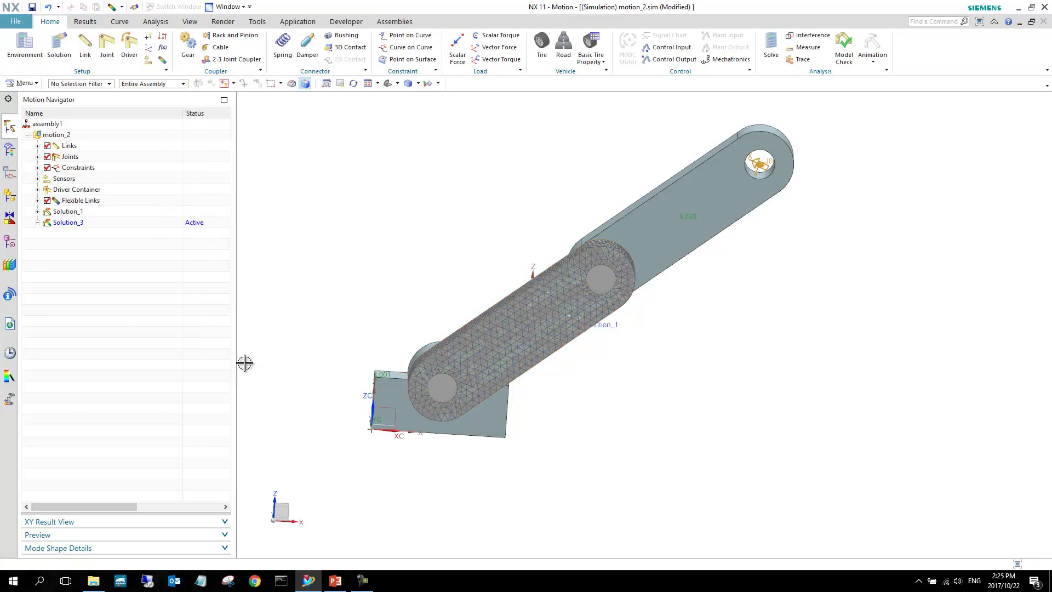
Step: Select and then clear the MODEL2 solid body on the flexible link, rotating the assembly view
click(506, 307)
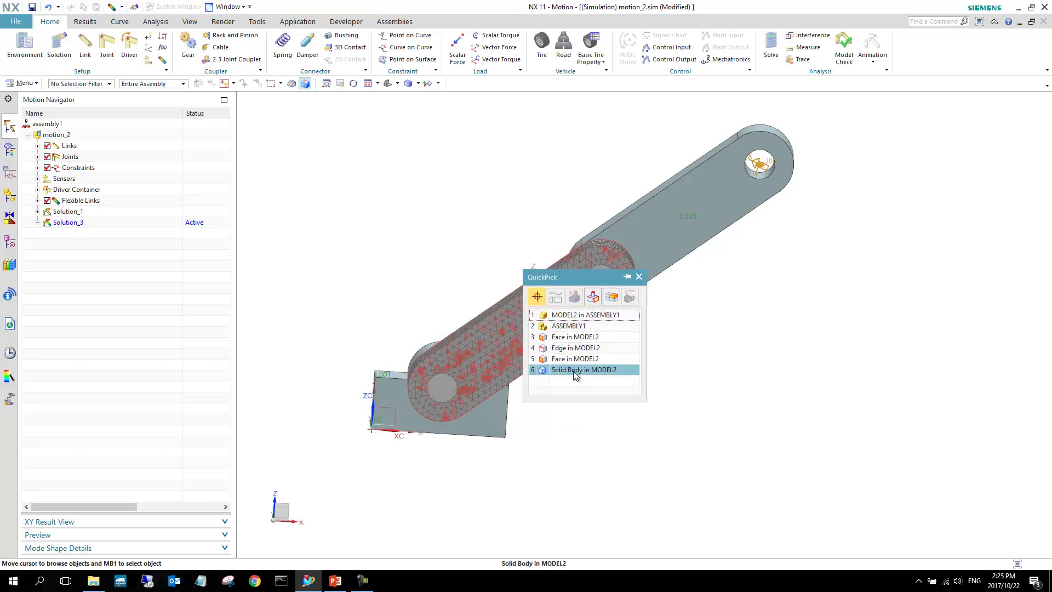
click(573, 370)
click(610, 353)
middle_drag(610, 354, 502, 335)
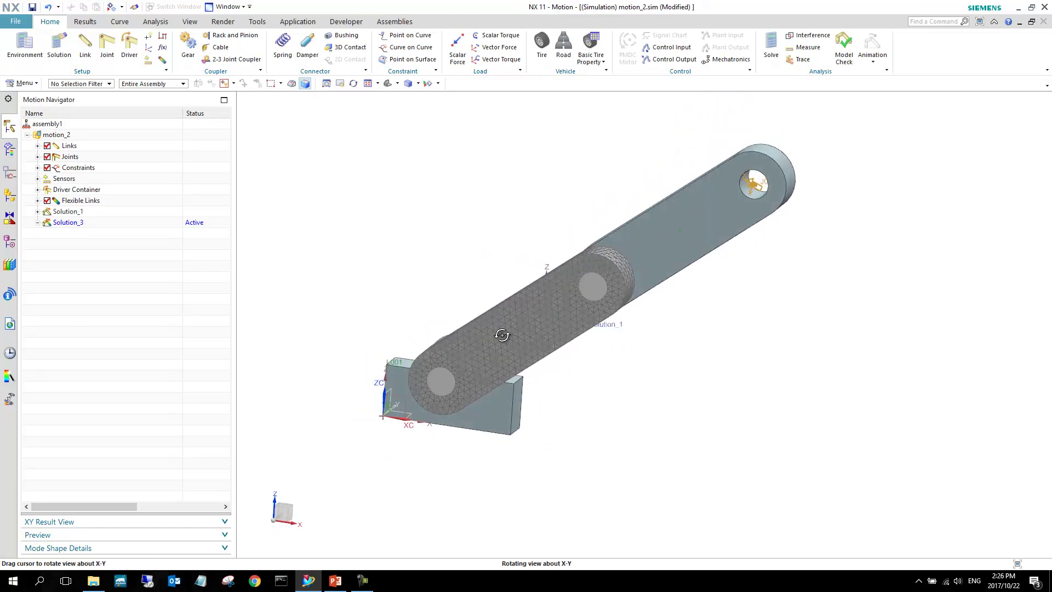
Step: Solve Solution_3 with the flexible link through 5.00 s and close the solver log
right_click(83, 223)
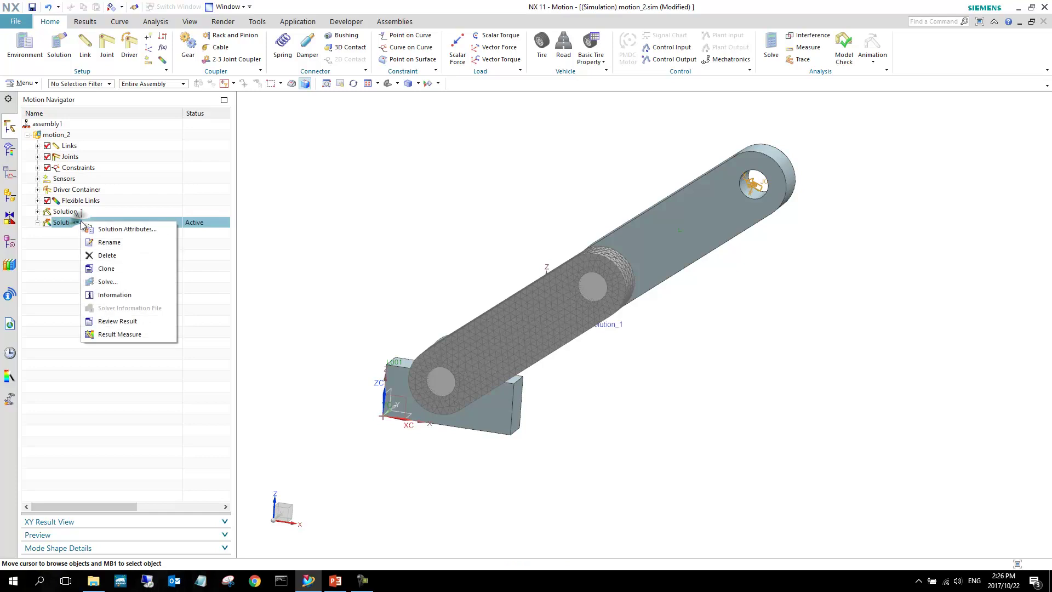
click(107, 283)
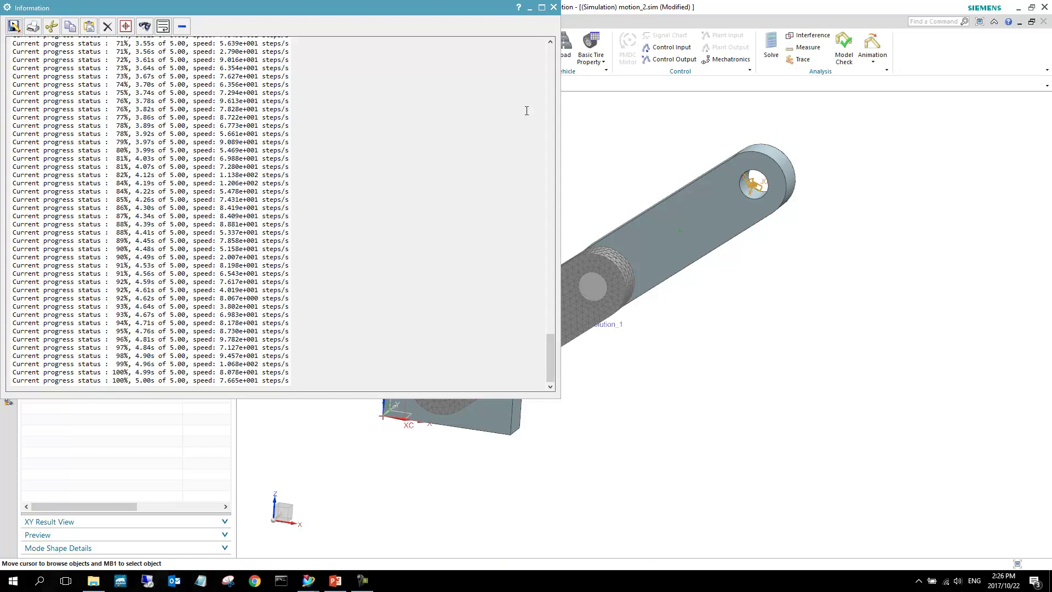
click(554, 8)
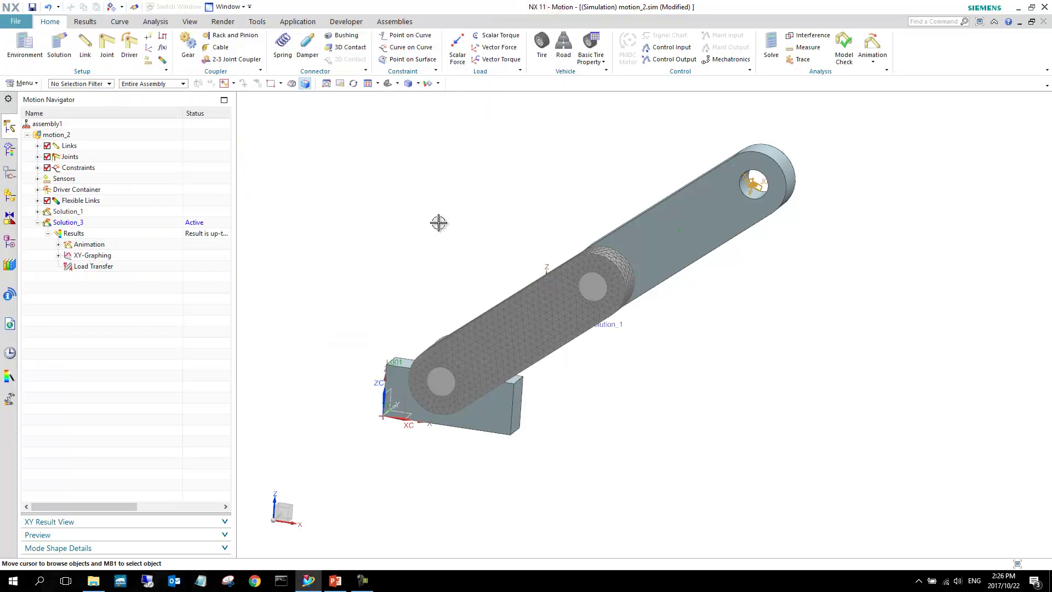
middle_drag(521, 363, 548, 340)
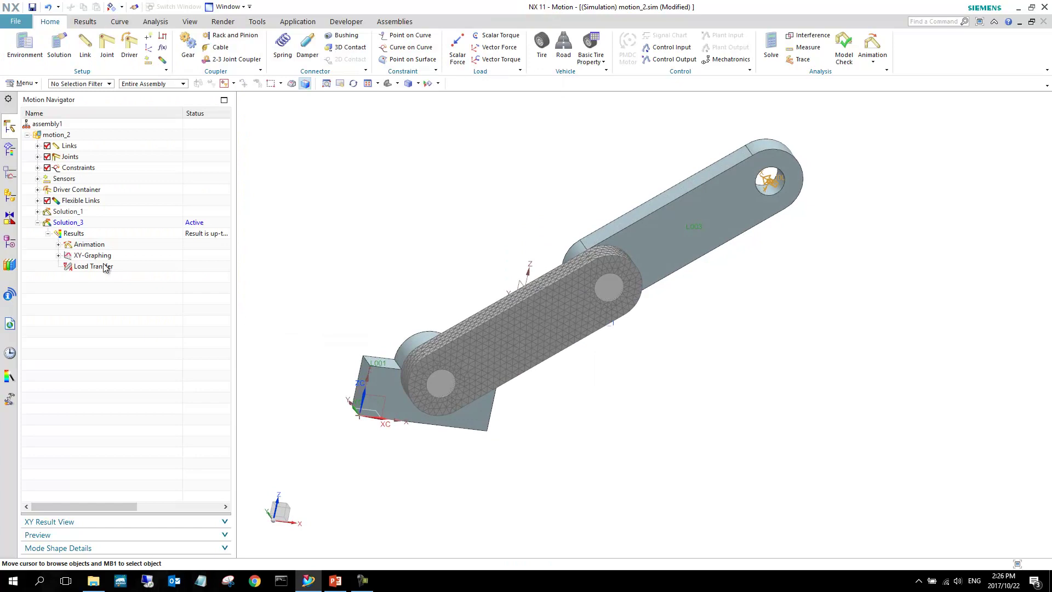
Step: Animate Solution_3 with displacement contours on the flexible link, orbit the view, then stop playback
click(85, 22)
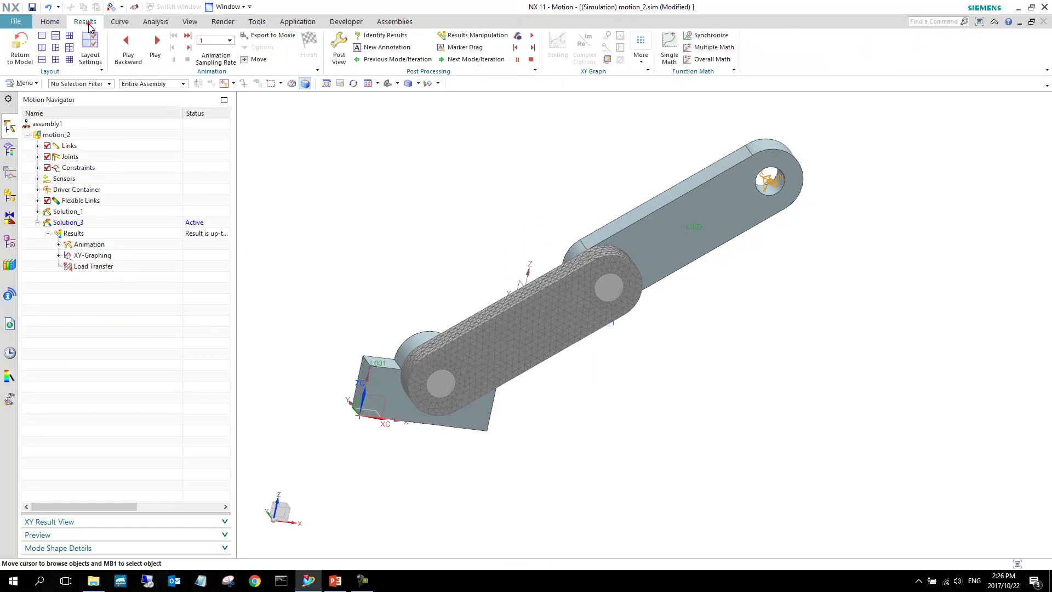
click(155, 48)
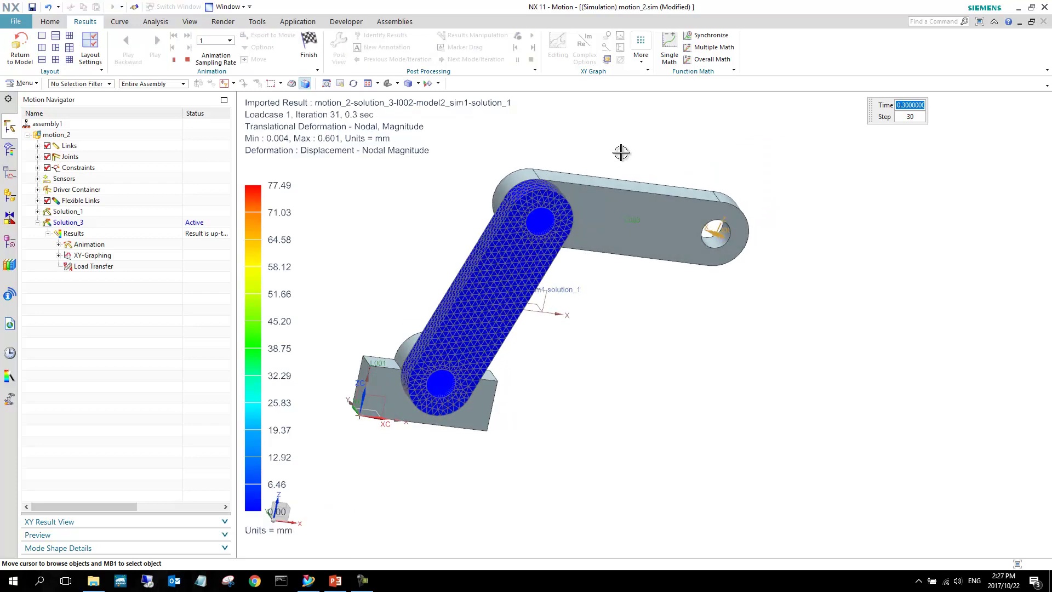
middle_drag(621, 153, 641, 262)
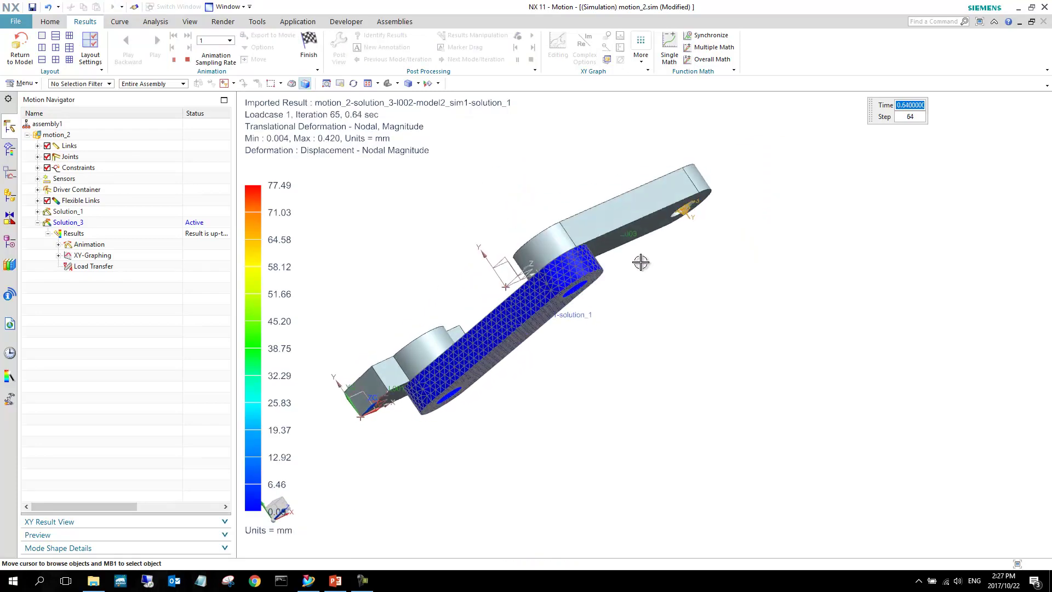
click(186, 60)
middle_drag(553, 274, 591, 322)
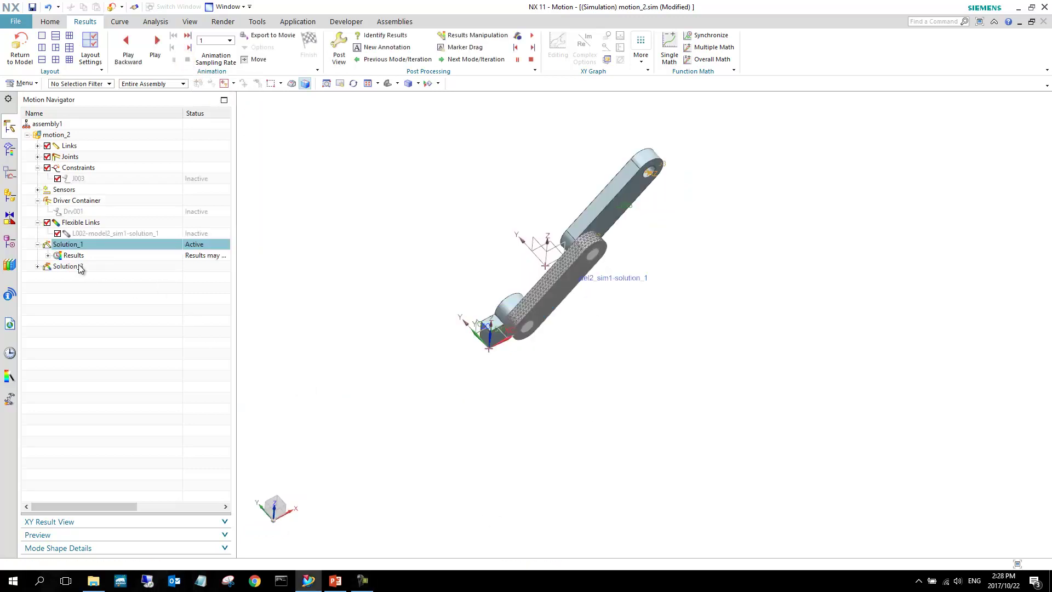
Step: With Solution_3 made active, deactivate constraint J003
double_click(70, 267)
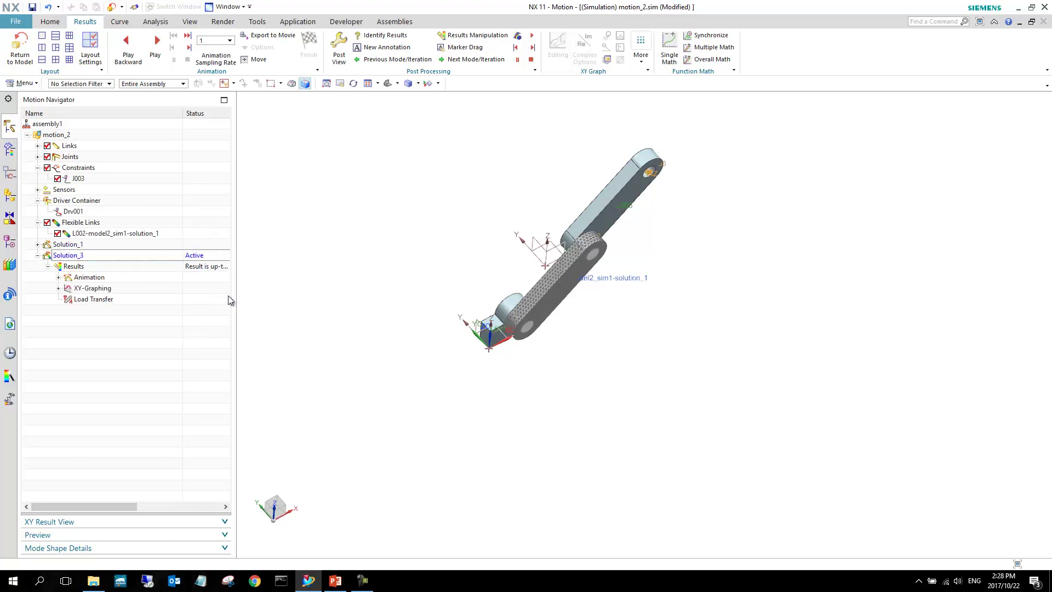
middle_drag(405, 346, 367, 322)
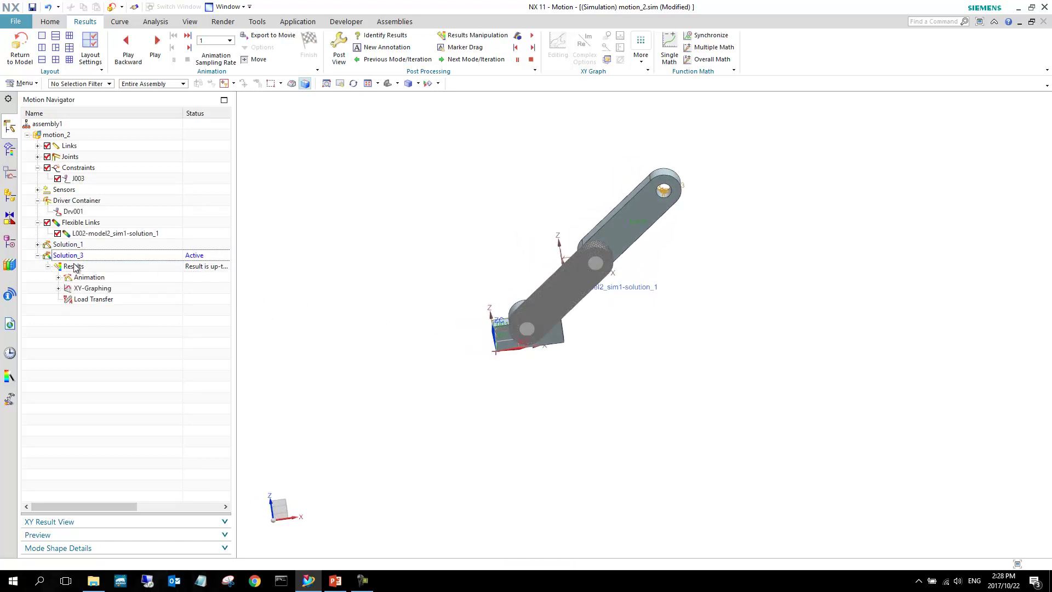
click(93, 180)
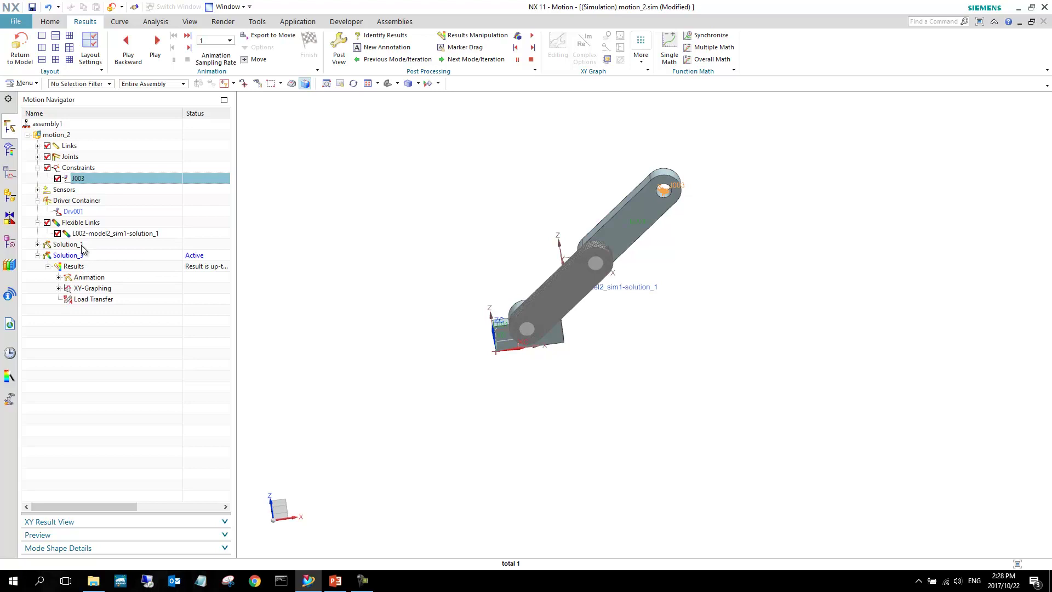
double_click(80, 244)
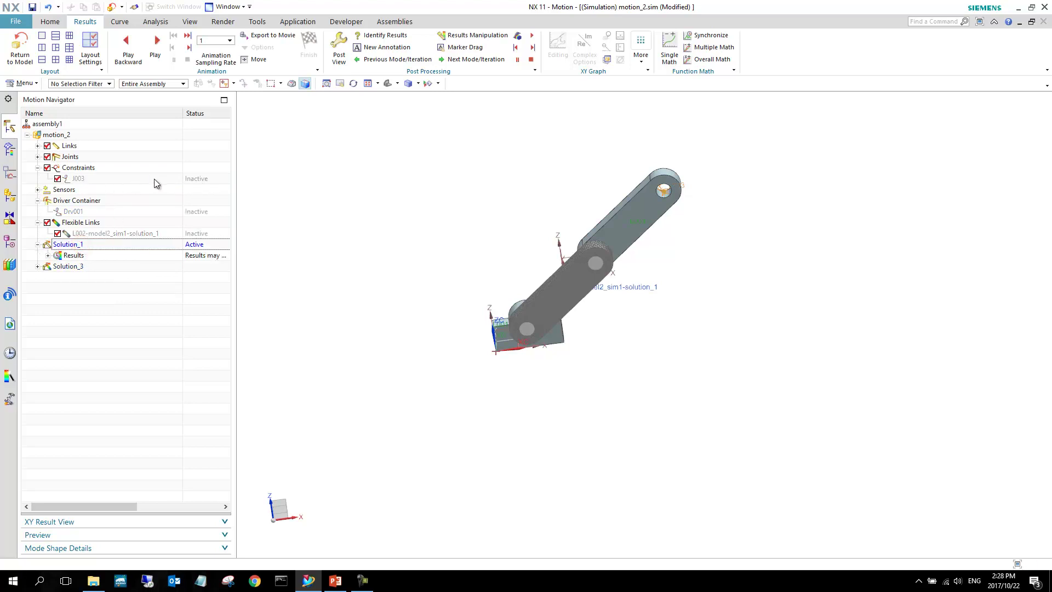
double_click(73, 268)
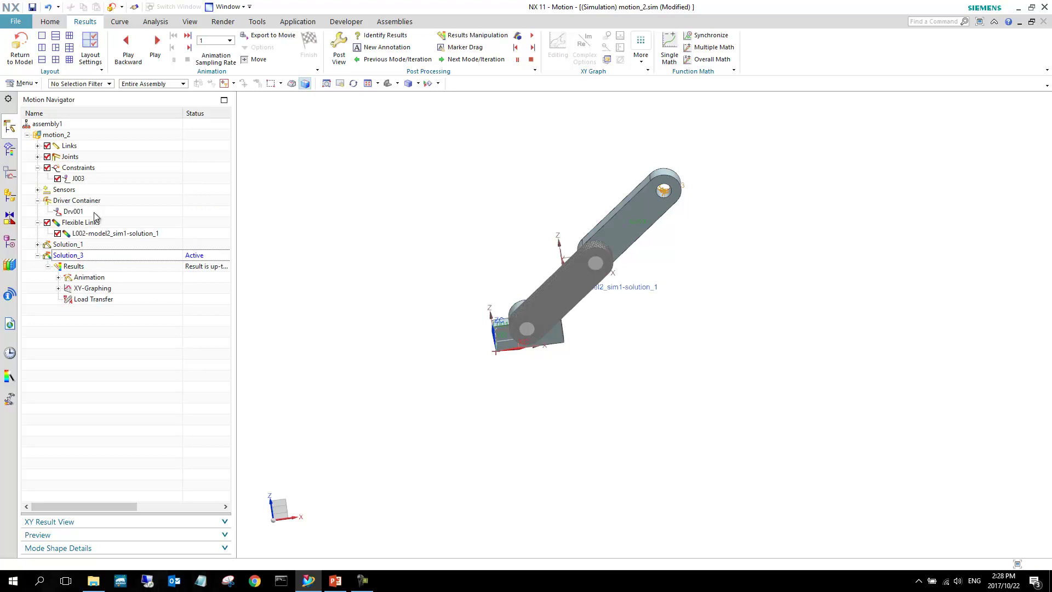
right_click(91, 180)
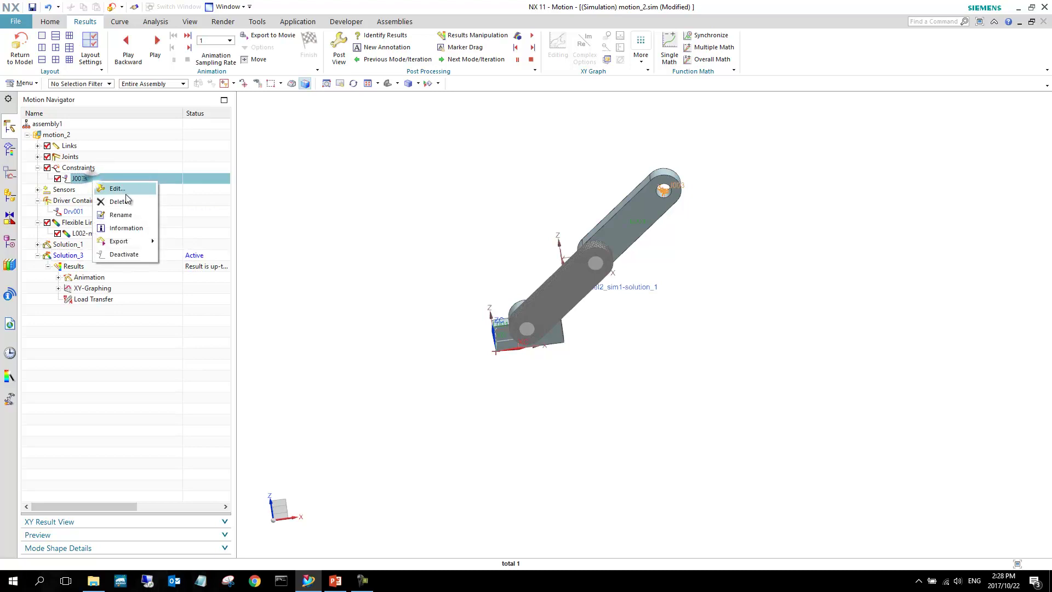
click(124, 253)
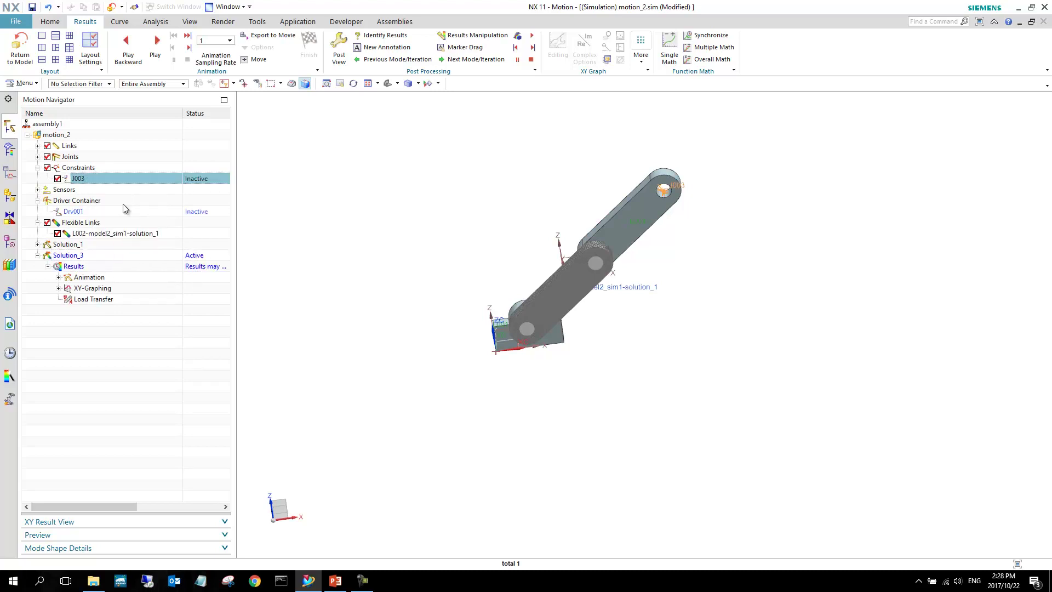
Step: Re-solve Solution_3 without J003 to 5.00 s and close the solver log
right_click(71, 255)
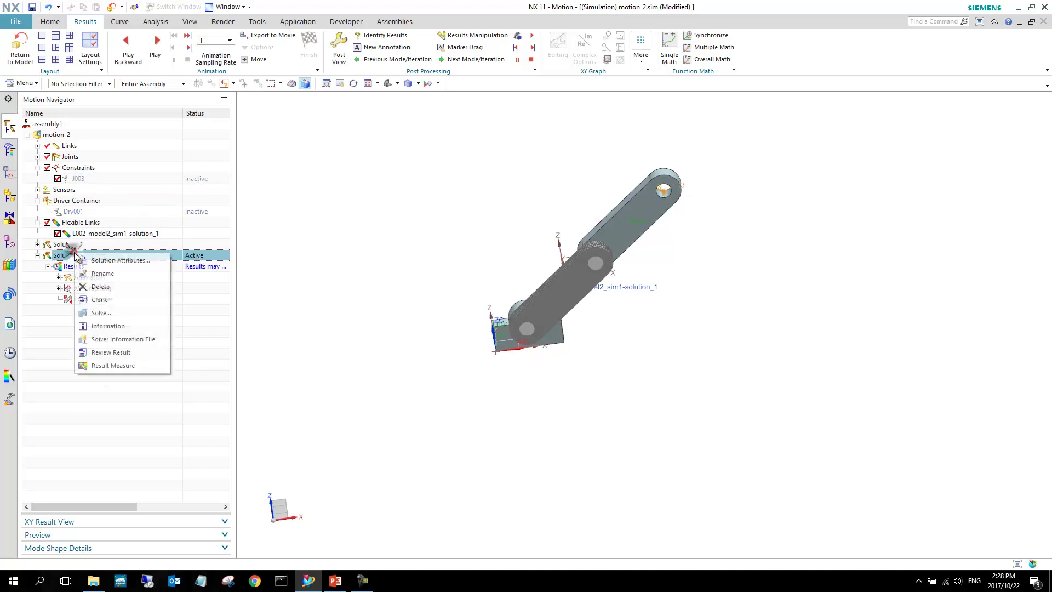
click(104, 314)
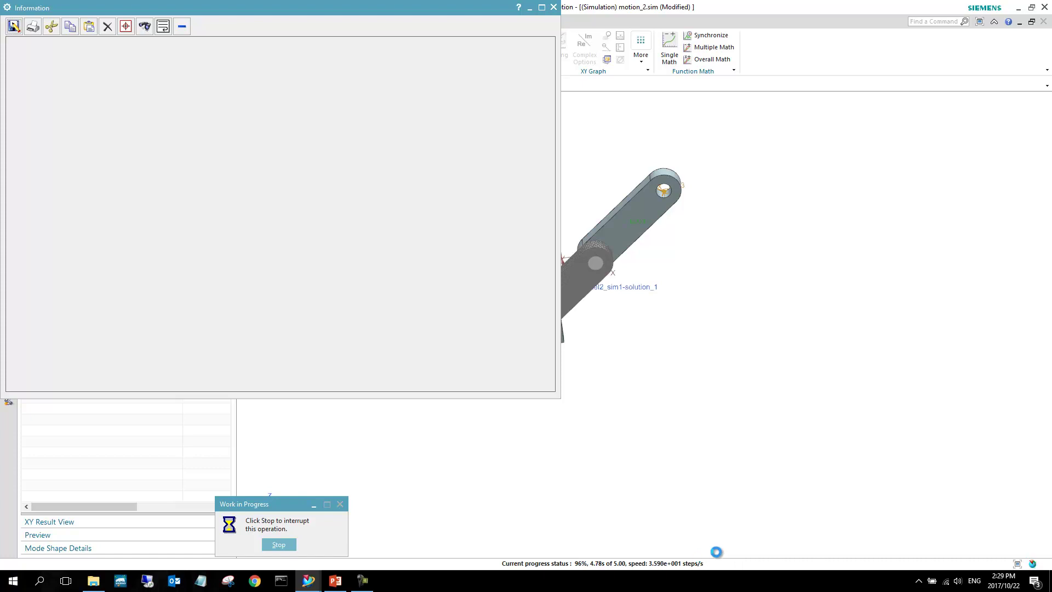
click(553, 7)
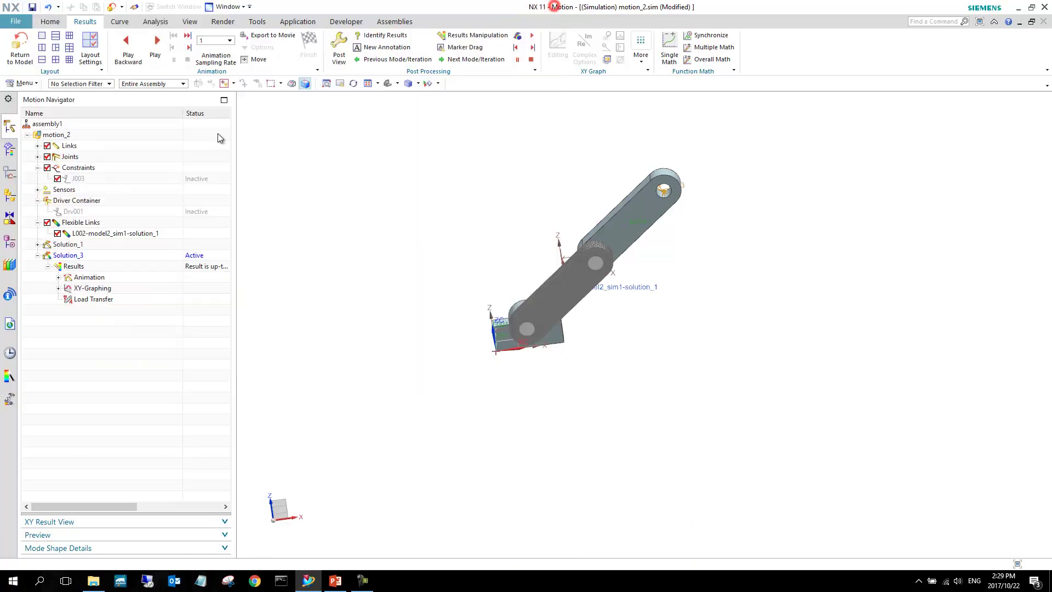
Step: Play the re-solved Solution_3 animation with deformation contours on the flexible link
click(157, 49)
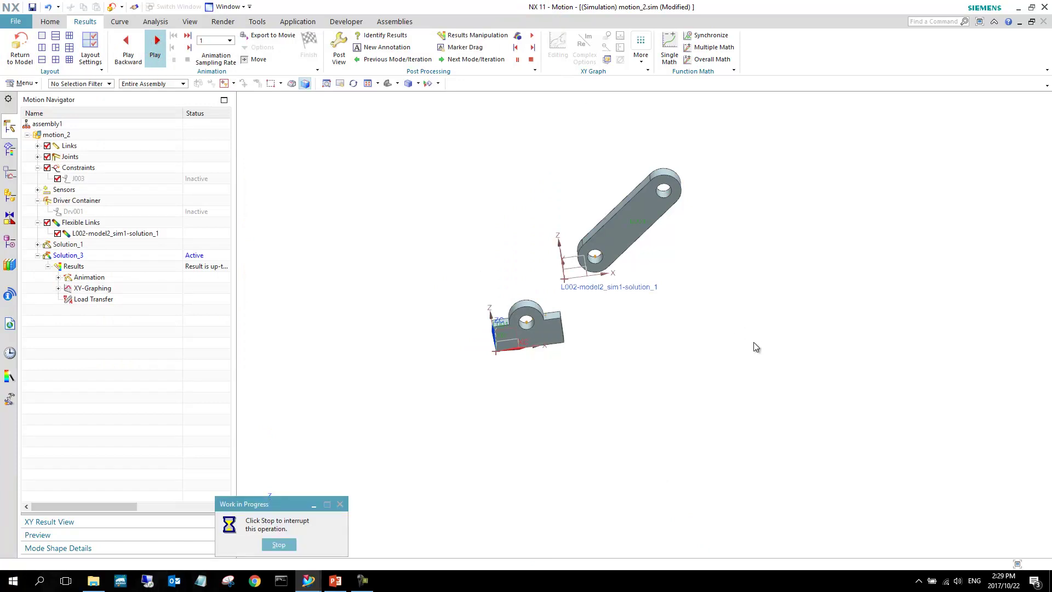